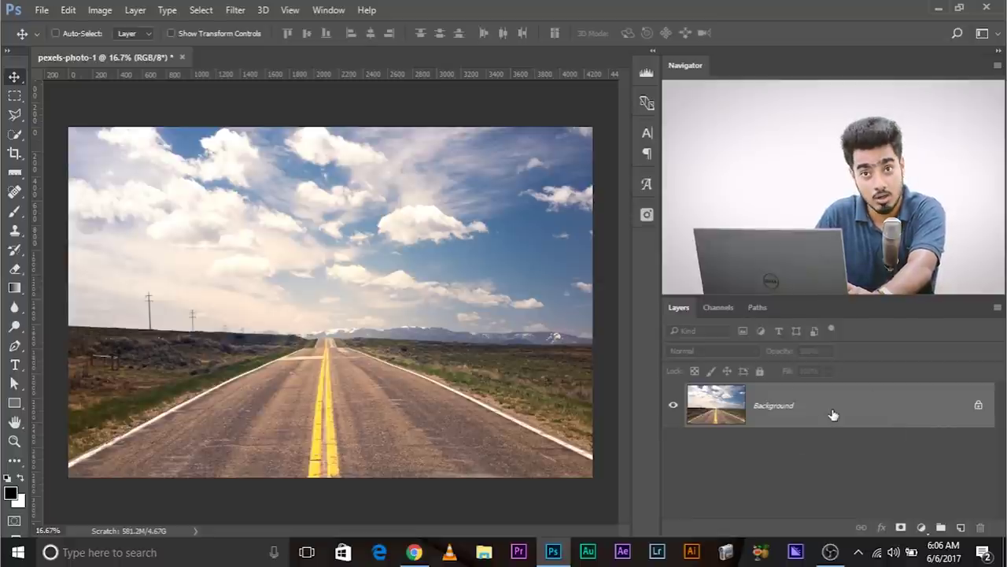
Unlock the background photo layer and place a black (000000) Solid Color fill layer beneath it.
{"action": "left_click", "coordinate": [978, 406]}
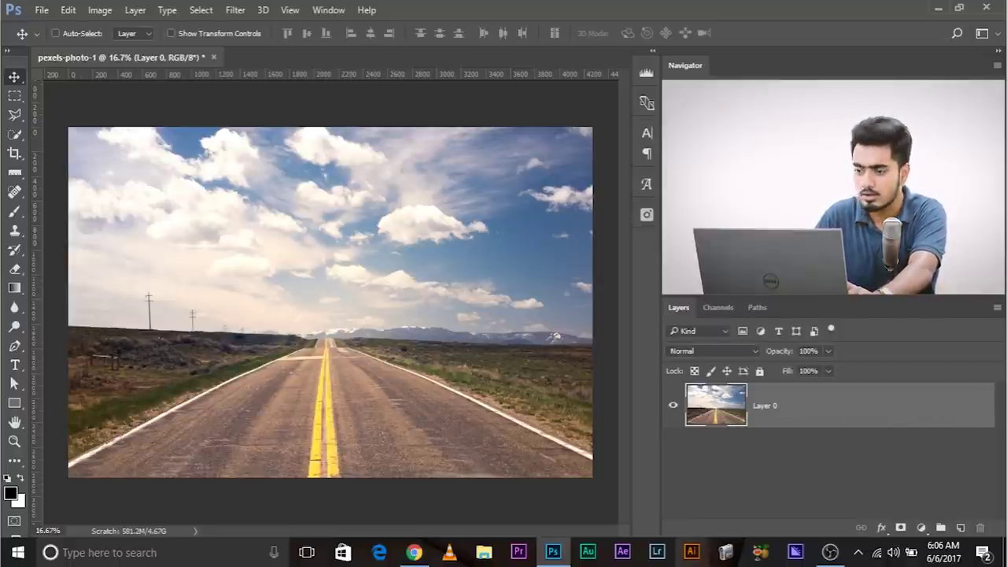
{"action": "left_click", "coordinate": [923, 528]}
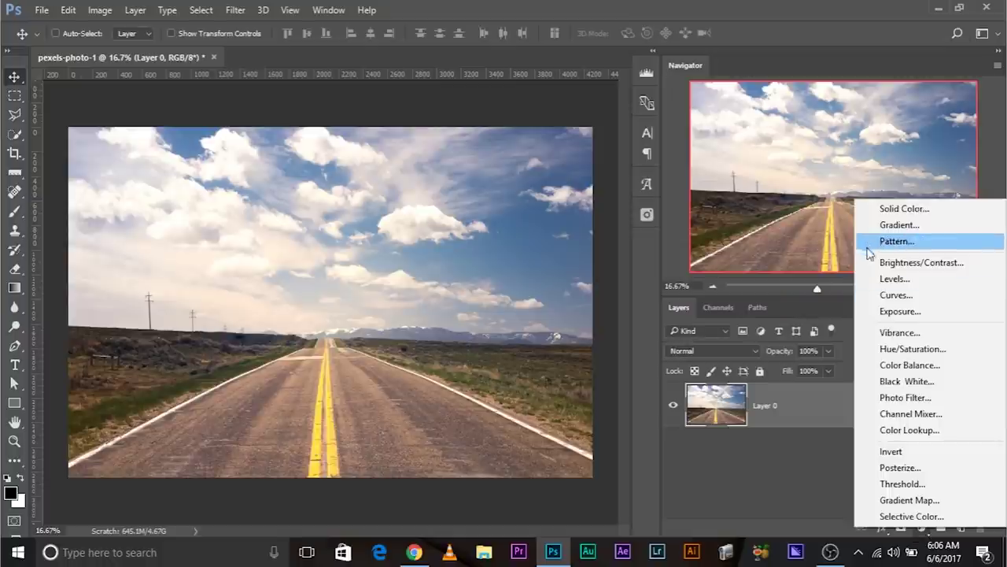
{"action": "left_click", "coordinate": [889, 209]}
{"action": "left_click", "coordinate": [625, 241]}
{"action": "left_click", "coordinate": [565, 351]}
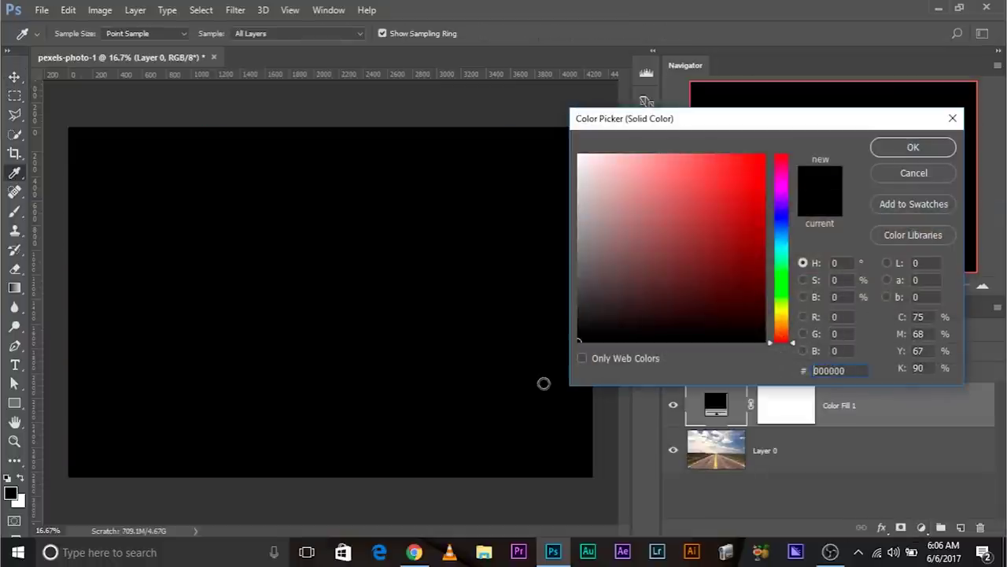
{"action": "left_click", "coordinate": [897, 150]}
{"action": "left_click_drag", "start_coordinate": [855, 401], "coordinate": [866, 472]}
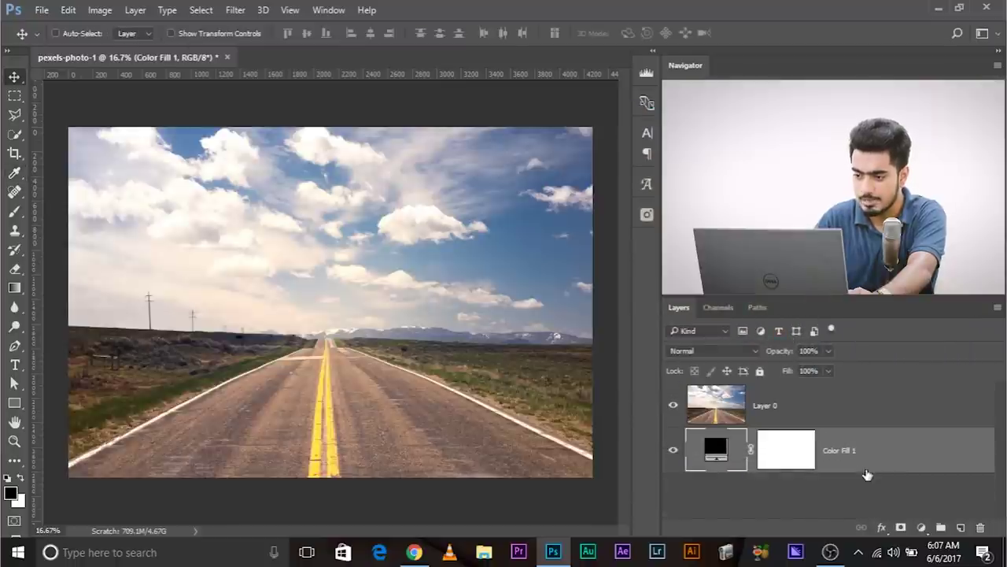
Draw a rectangle shape about 2718 × 1404 px above the photo layer, using the Rectangle Tool.
{"action": "left_click", "coordinate": [836, 411]}
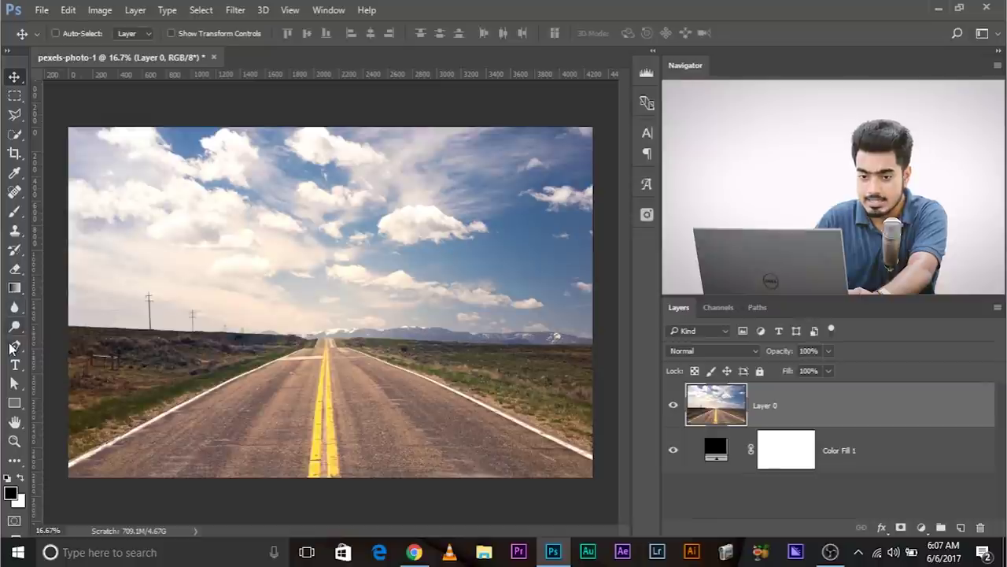
{"action": "left_click", "coordinate": [16, 405]}
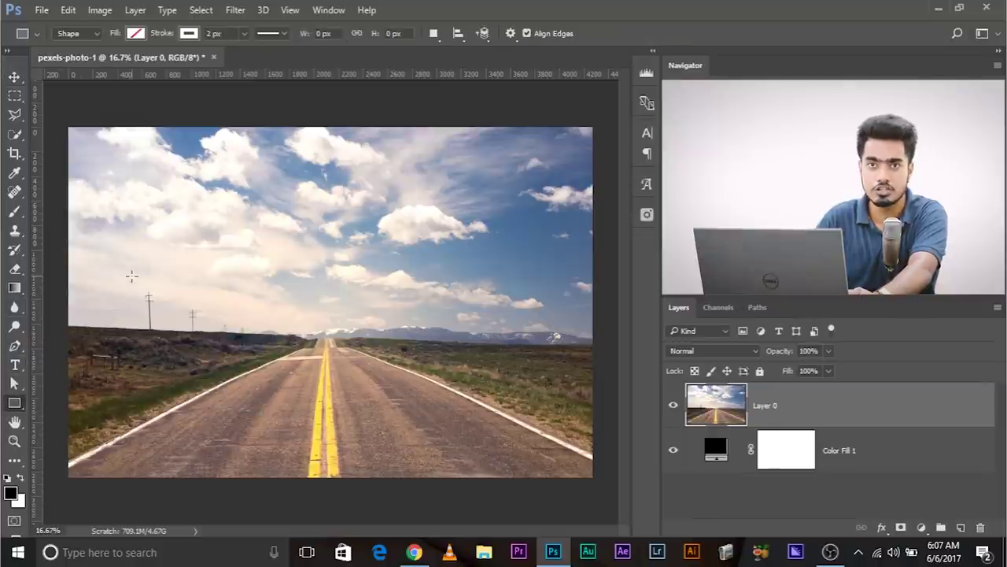
{"action": "right_click", "coordinate": [17, 407]}
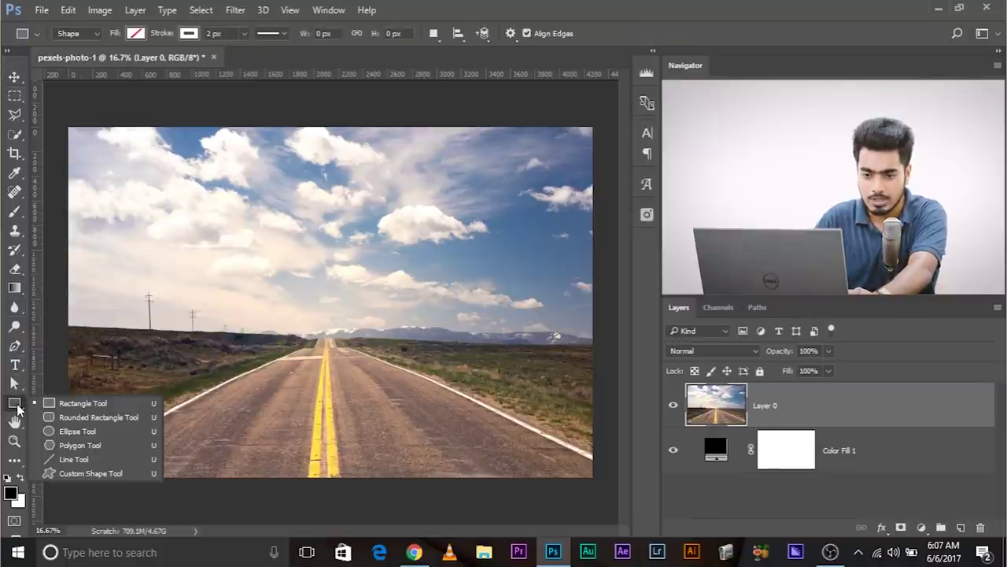
{"action": "left_click", "coordinate": [67, 403]}
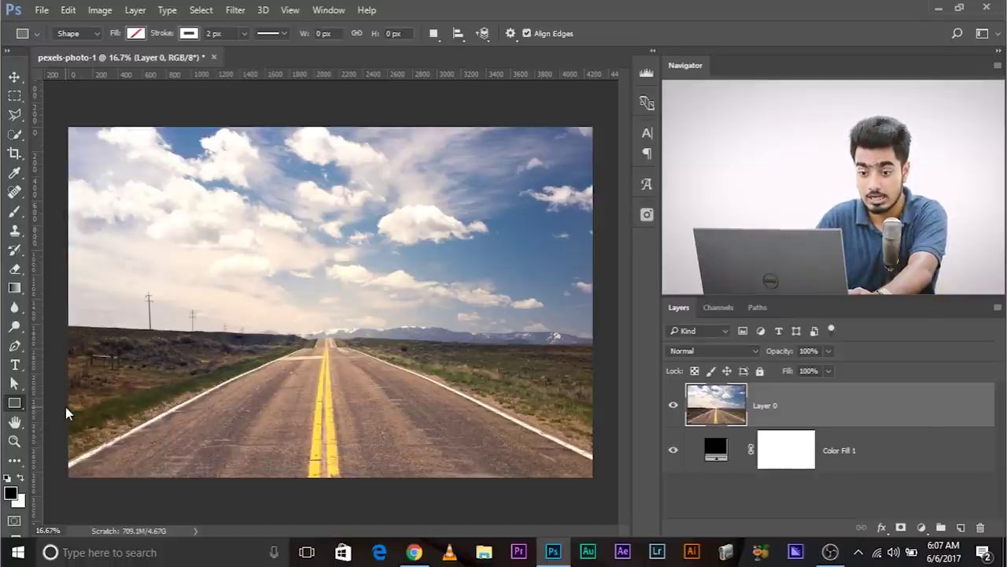
{"action": "left_click_drag", "start_coordinate": [113, 228], "coordinate": [462, 408]}
Set the rectangle's live shape size to 2100 px wide and 900 px high.
{"action": "left_click_drag", "start_coordinate": [269, 157], "coordinate": [306, 148]}
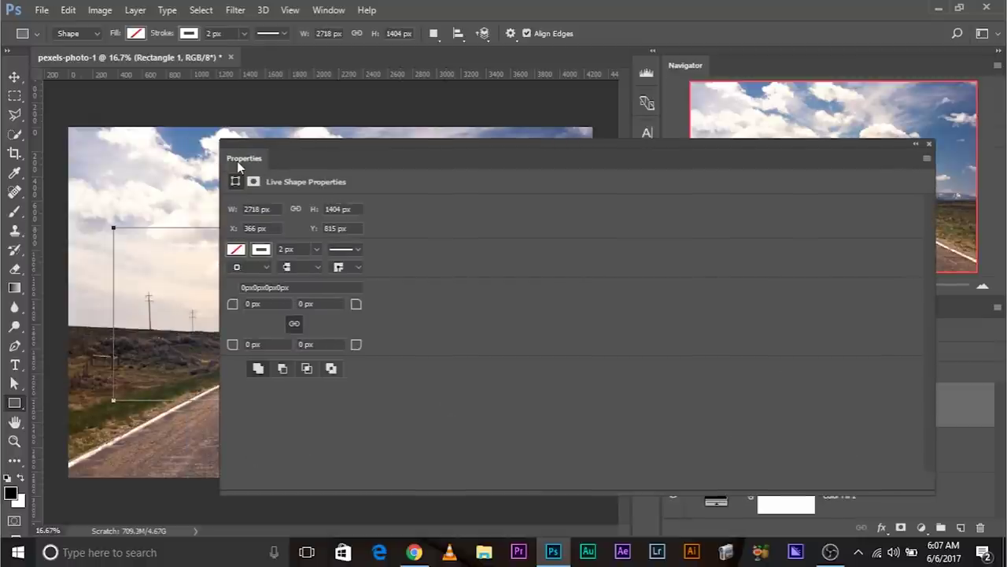
{"action": "left_click_drag", "start_coordinate": [935, 274], "coordinate": [443, 260]}
{"action": "left_click_drag", "start_coordinate": [240, 151], "coordinate": [449, 147]}
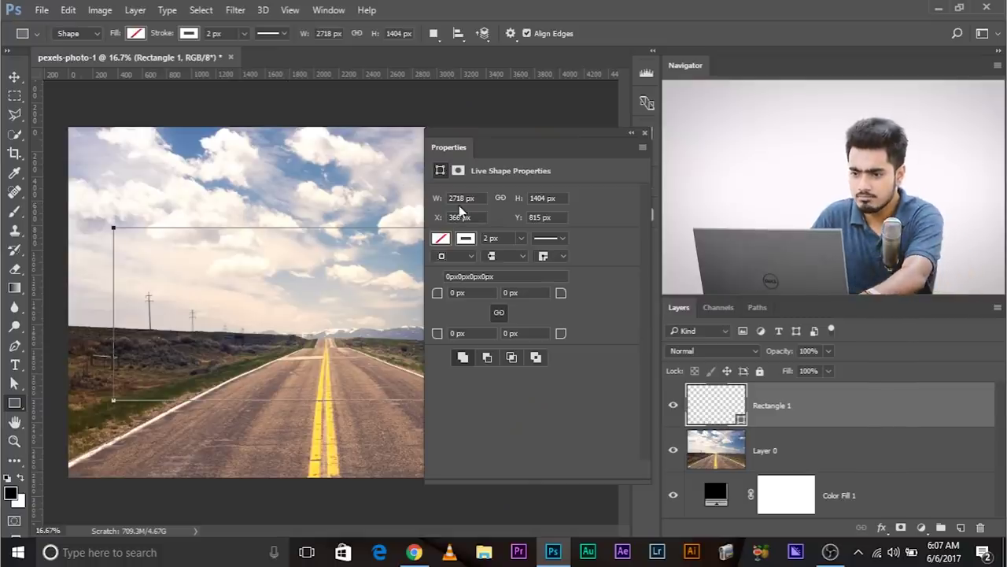
{"action": "left_click", "coordinate": [463, 198]}
{"action": "type", "text": "2100"}
{"action": "key", "text": "Tab"}
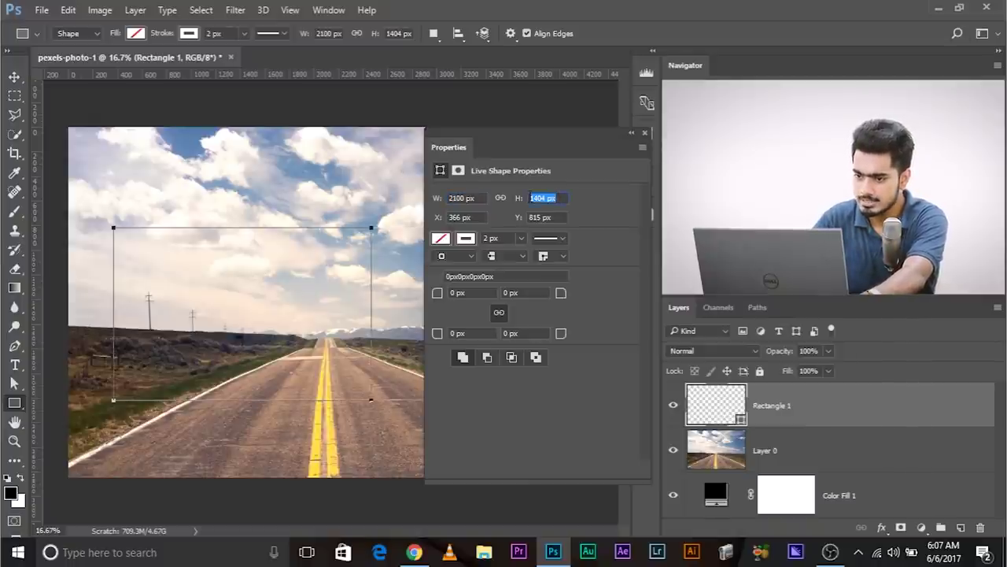
{"action": "type", "text": "900"}
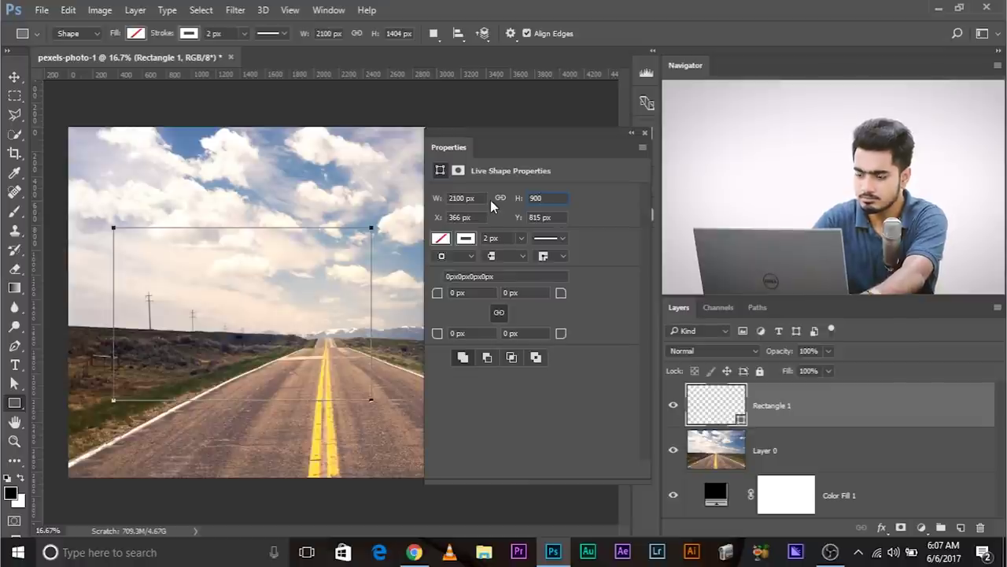
{"action": "key", "text": "Return"}
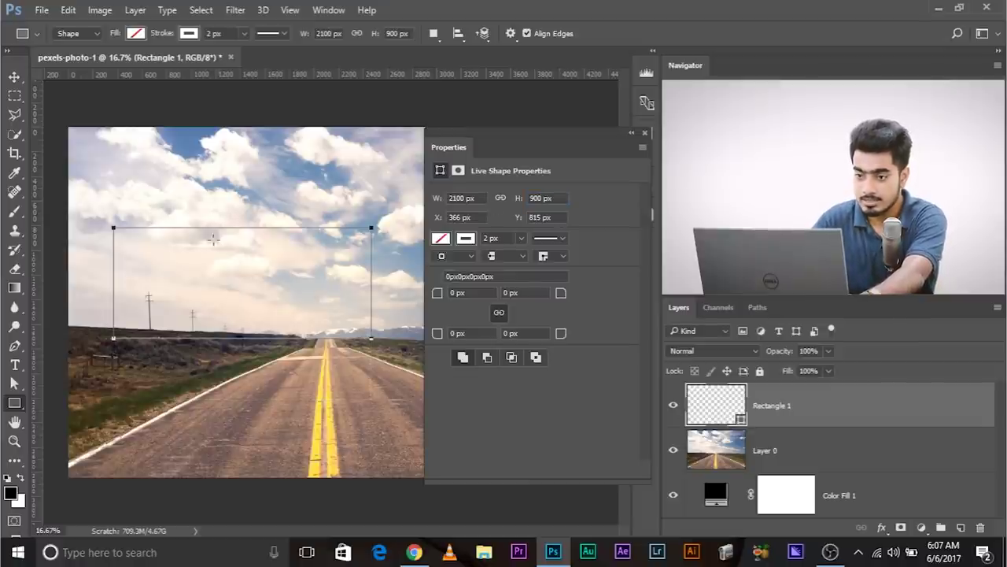
{"action": "left_click", "coordinate": [645, 134]}
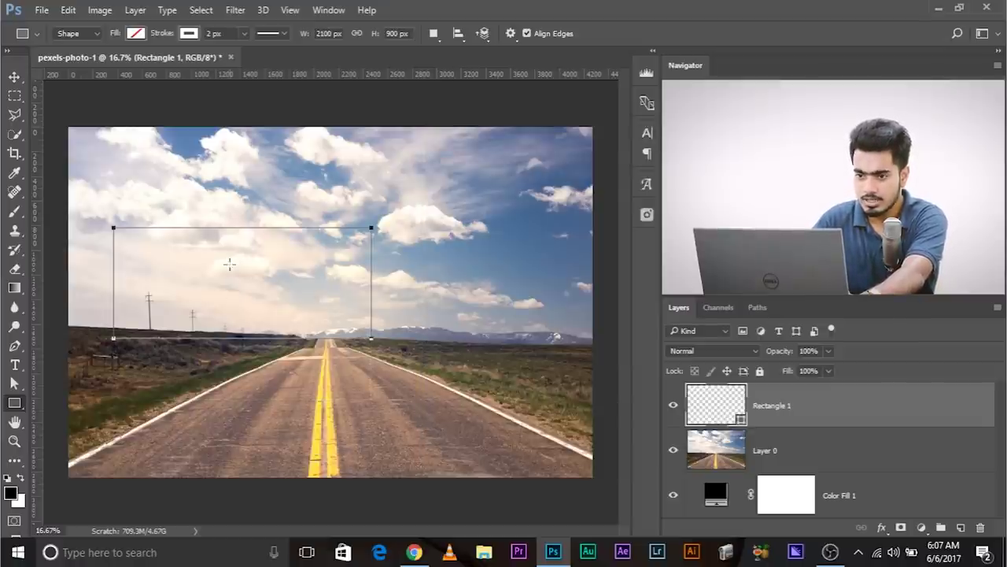
Fill the rectangle with solid black and remove its stroke.
{"action": "left_click", "coordinate": [135, 33]}
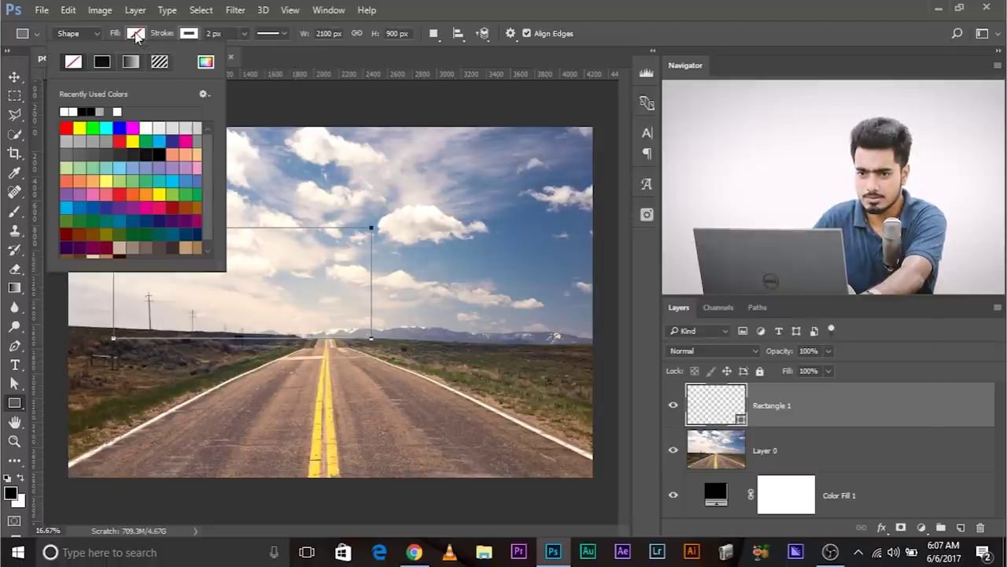
{"action": "left_click", "coordinate": [105, 64]}
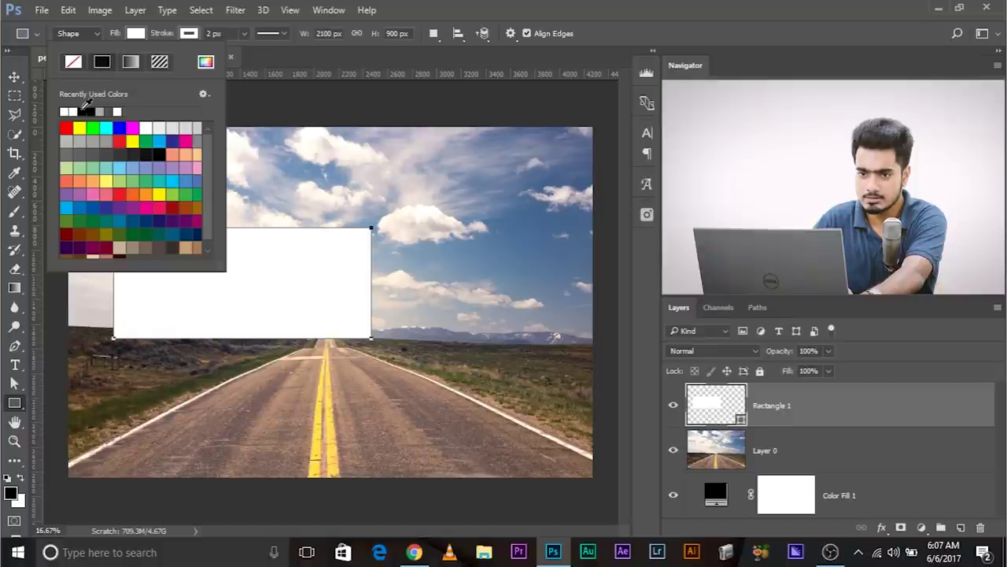
{"action": "left_click", "coordinate": [84, 111]}
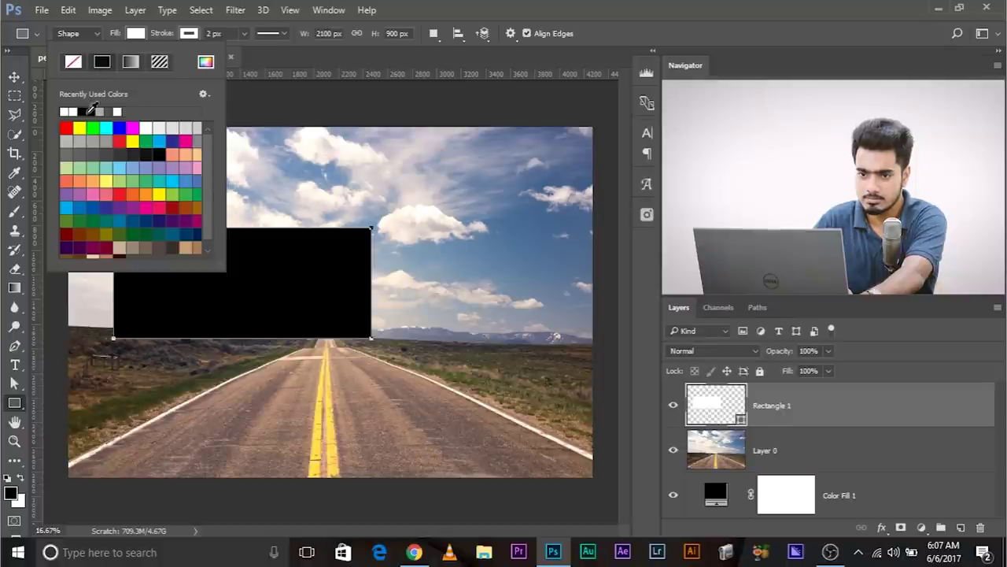
{"action": "left_click", "coordinate": [136, 35]}
{"action": "left_click", "coordinate": [190, 35]}
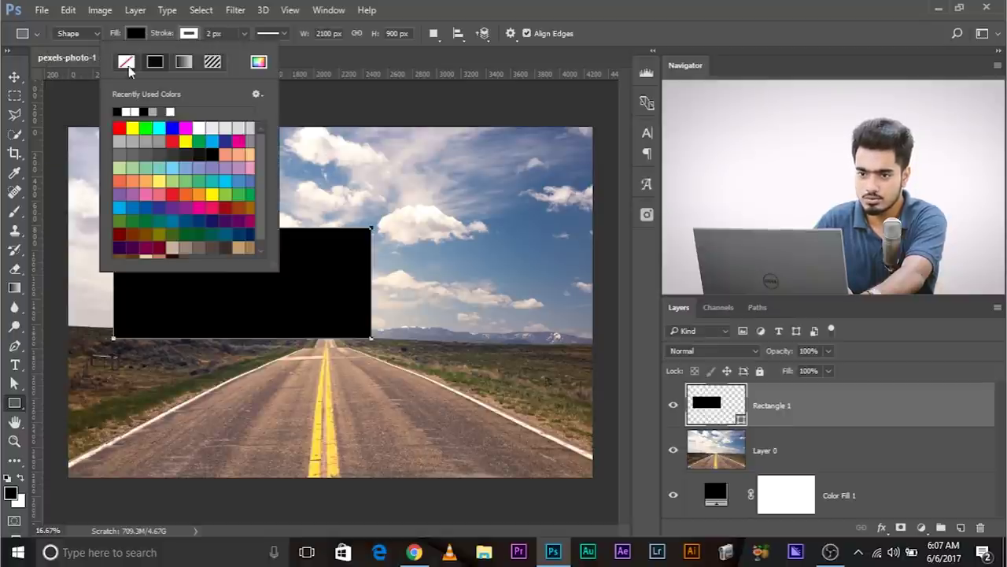
{"action": "left_click", "coordinate": [191, 35]}
Move the black rectangle to the canvas's left edge and scale it proportionally to span the full canvas width.
{"action": "key", "text": "v"}
{"action": "left_click_drag", "start_coordinate": [242, 287], "coordinate": [192, 260]}
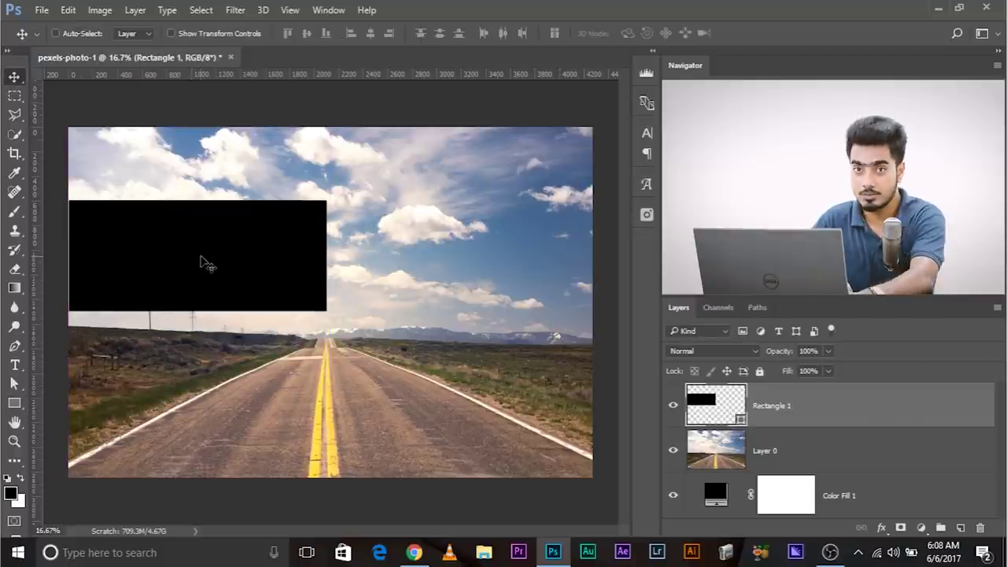
{"action": "key", "text": "ctrl+t"}
{"action": "left_click_drag", "start_coordinate": [325, 310], "coordinate": [576, 458]}
{"action": "key", "text": "Return"}
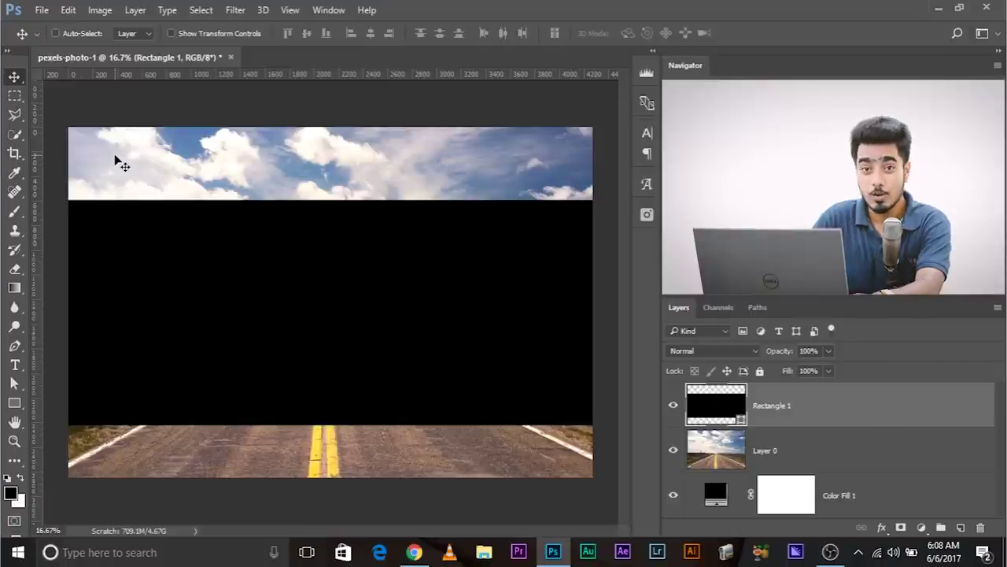
Center the rectangle vertically on the canvas by aligning it to a selection of the whole canvas.
{"action": "key", "text": "ctrl+a"}
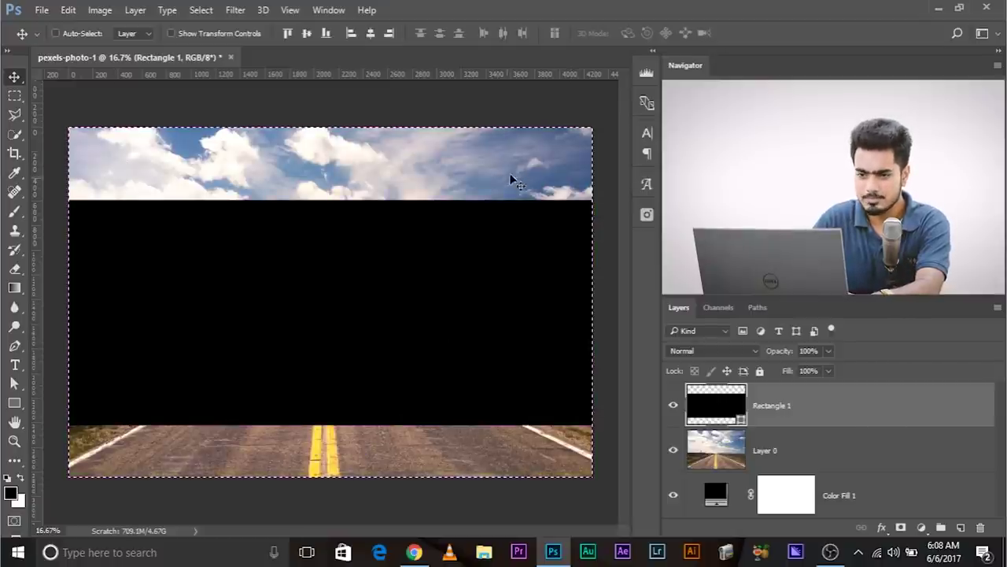
{"action": "right_click", "coordinate": [15, 77]}
{"action": "left_click", "coordinate": [15, 77]}
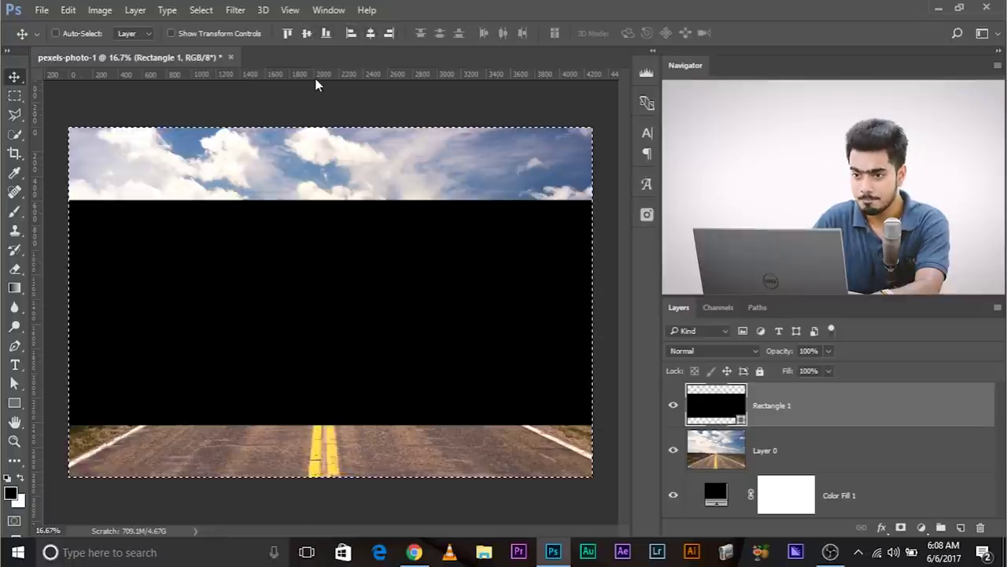
{"action": "left_click", "coordinate": [307, 35]}
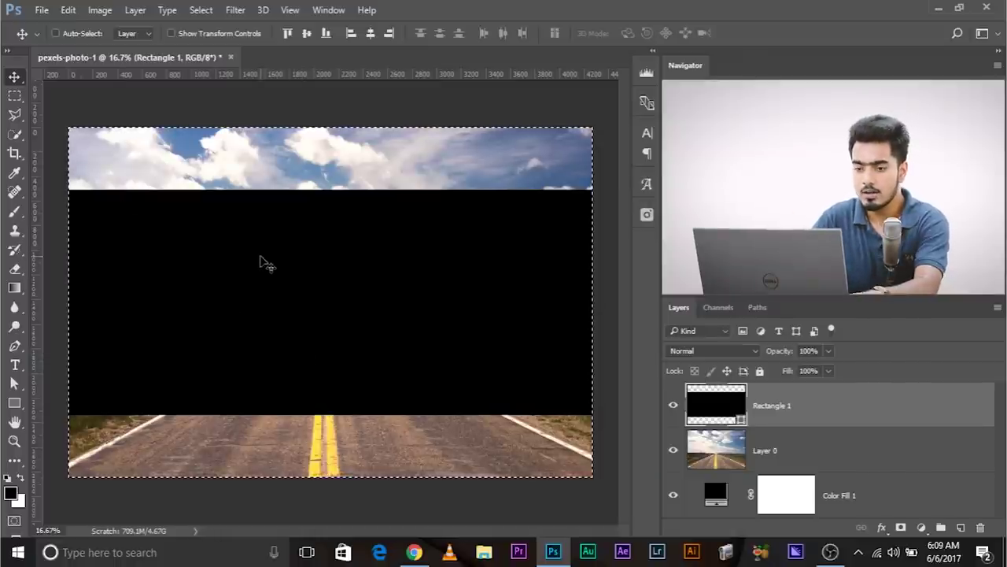
{"action": "key", "text": "ctrl+d"}
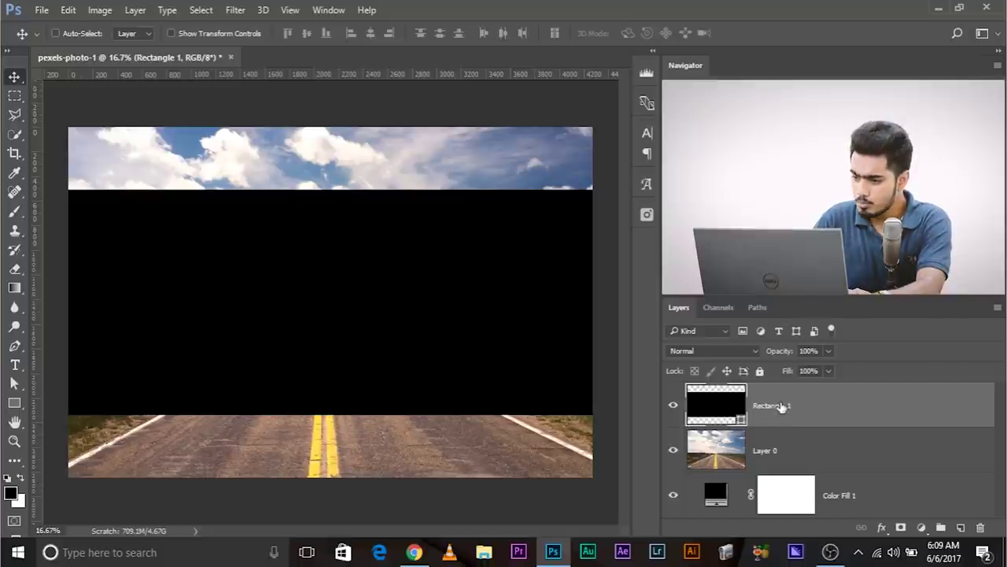
Clip the photo to the rectangle placed beneath it and shift the photo slightly upward within the frame.
{"action": "left_click_drag", "start_coordinate": [742, 403], "coordinate": [789, 435]}
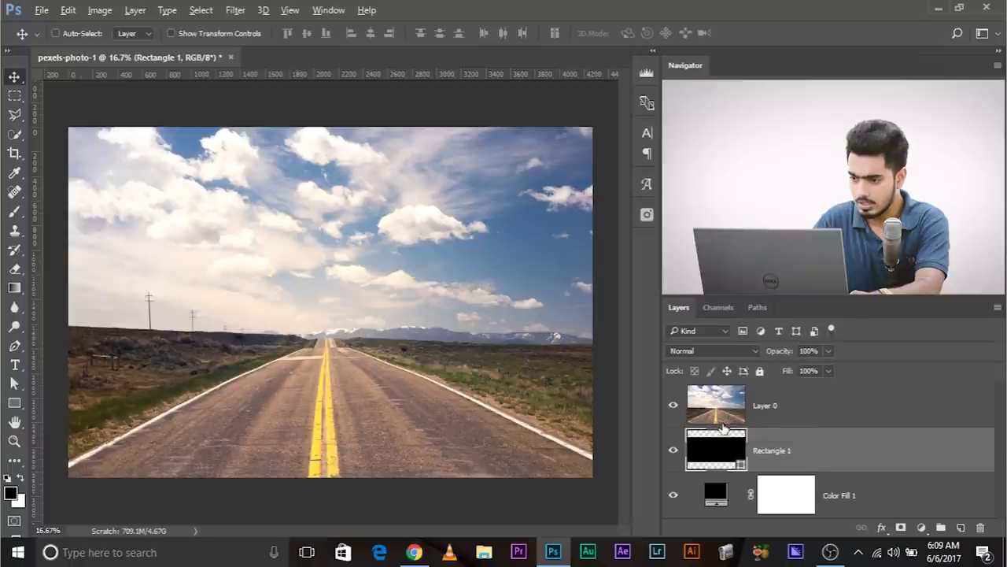
{"action": "left_click", "coordinate": [777, 424], "text": "alt"}
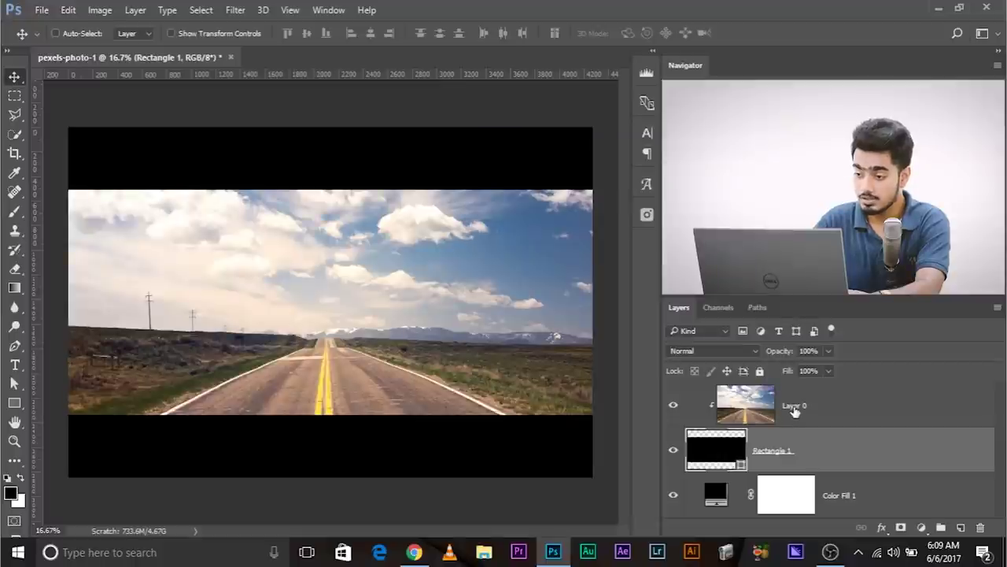
{"action": "left_click", "coordinate": [794, 411]}
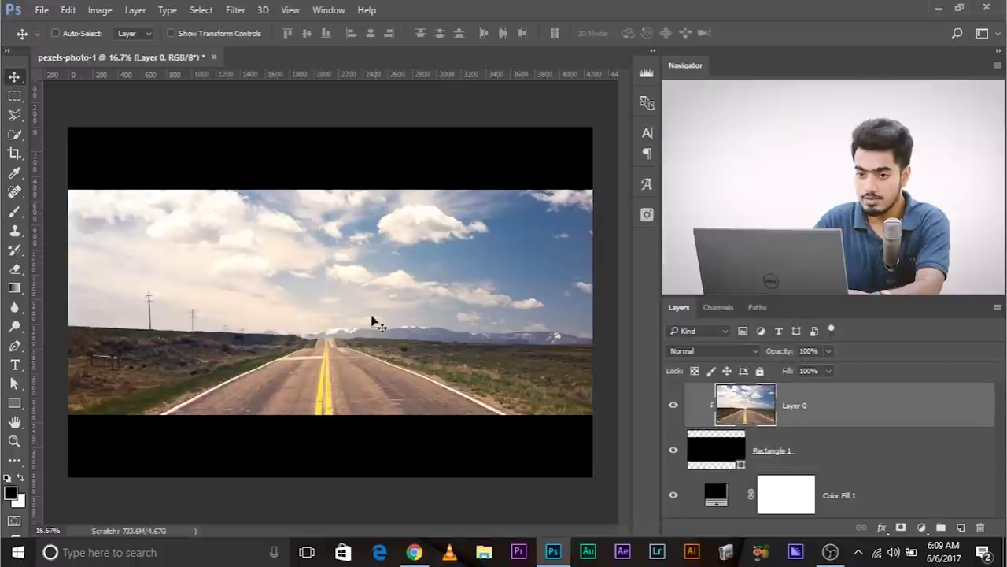
{"action": "left_click_drag", "start_coordinate": [288, 262], "coordinate": [315, 251]}
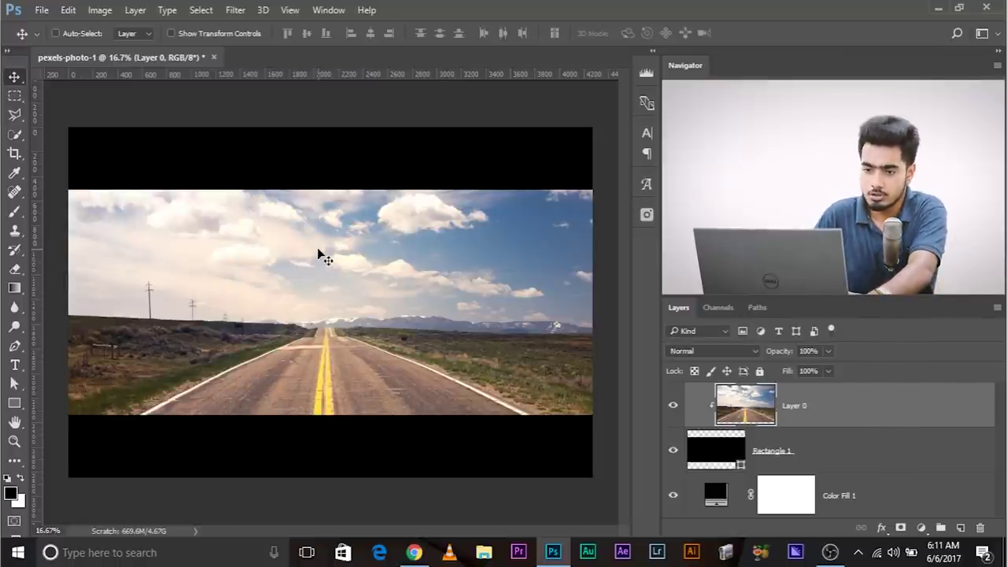
Crop the image to the existing canvas bounds at the 2:3 (4:6) ratio.
{"action": "key", "text": "c"}
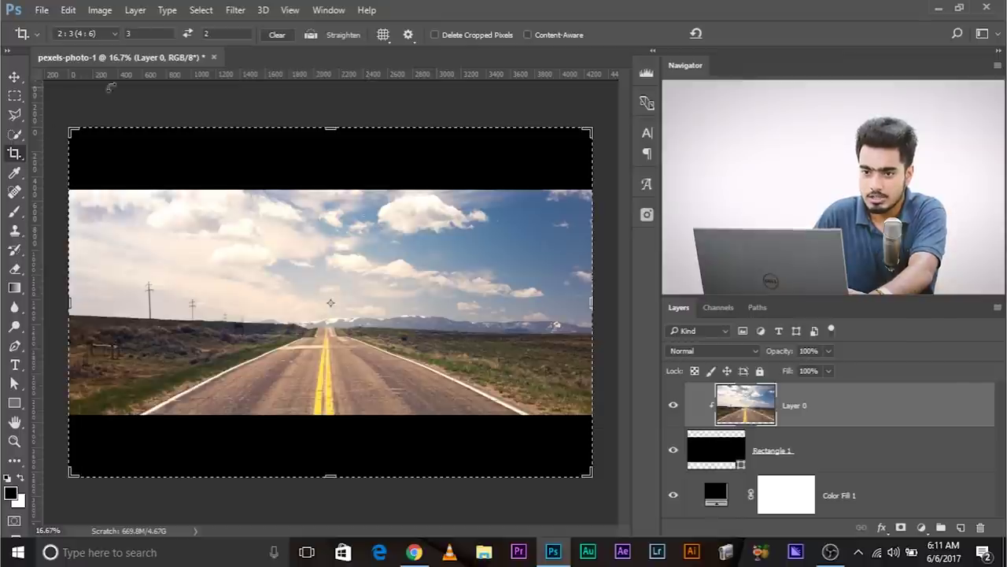
{"action": "left_click", "coordinate": [457, 322]}
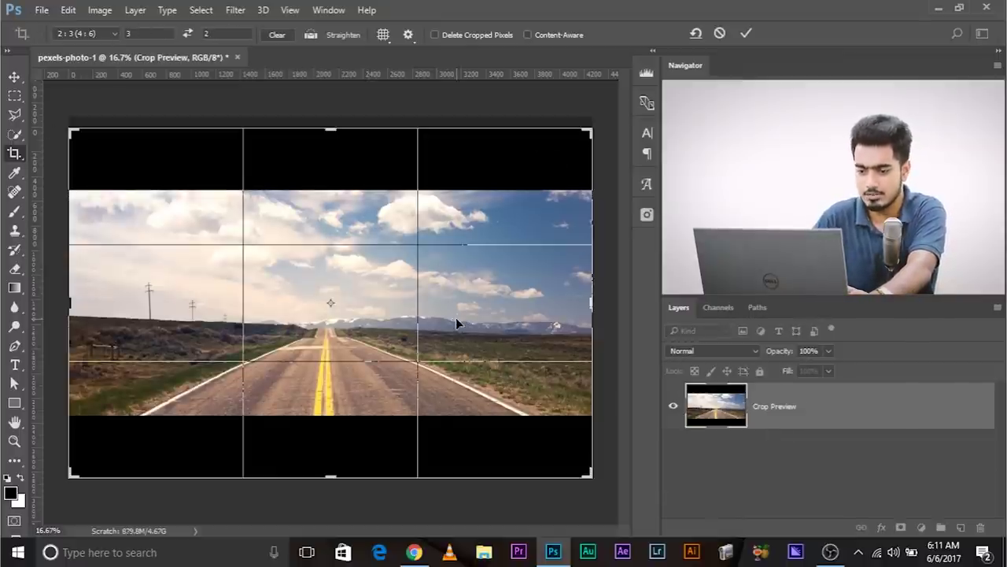
{"action": "left_click", "coordinate": [13, 79]}
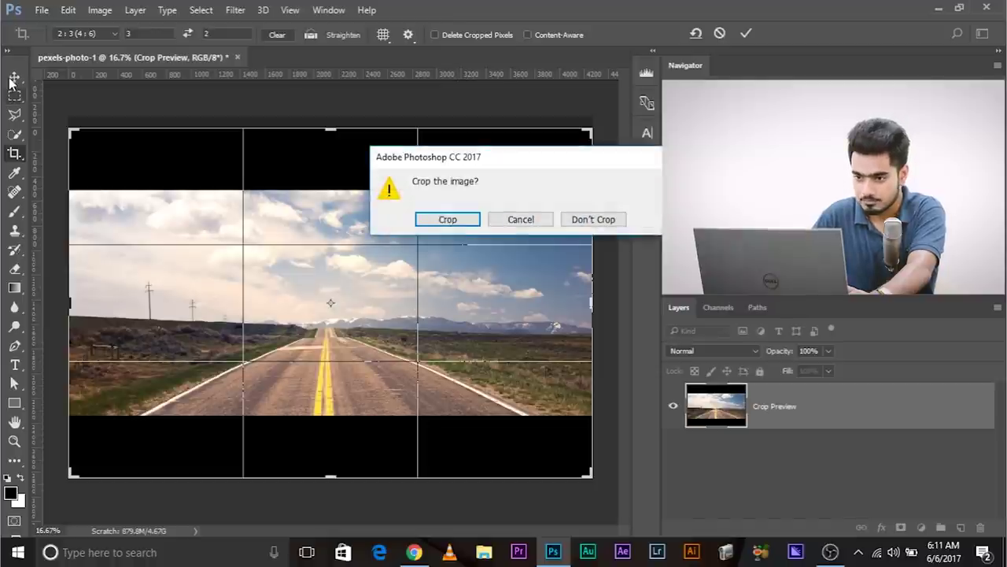
{"action": "left_click", "coordinate": [465, 221]}
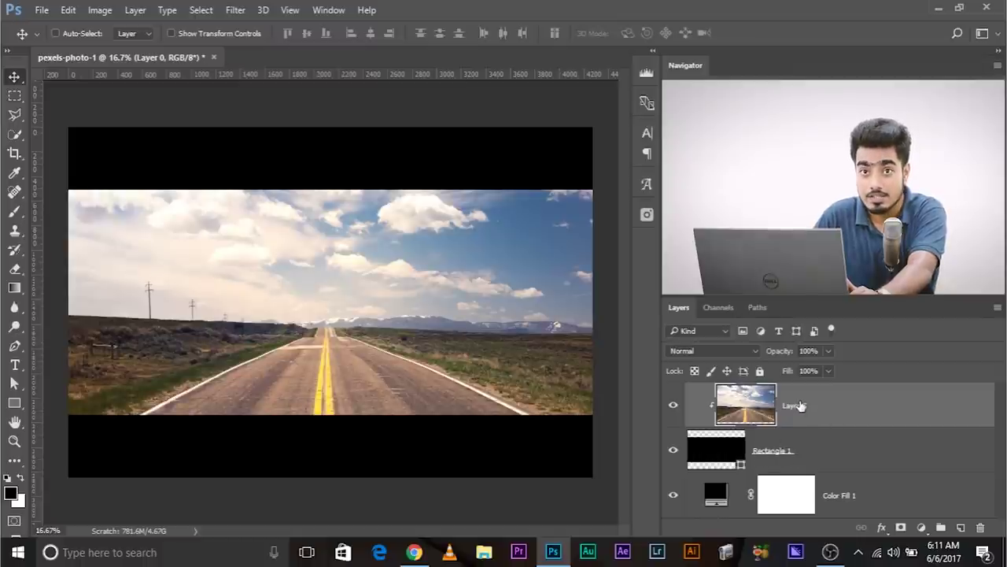
Group the clipped photo layer together with the rectangle layer.
{"action": "key", "text": "ctrl"}
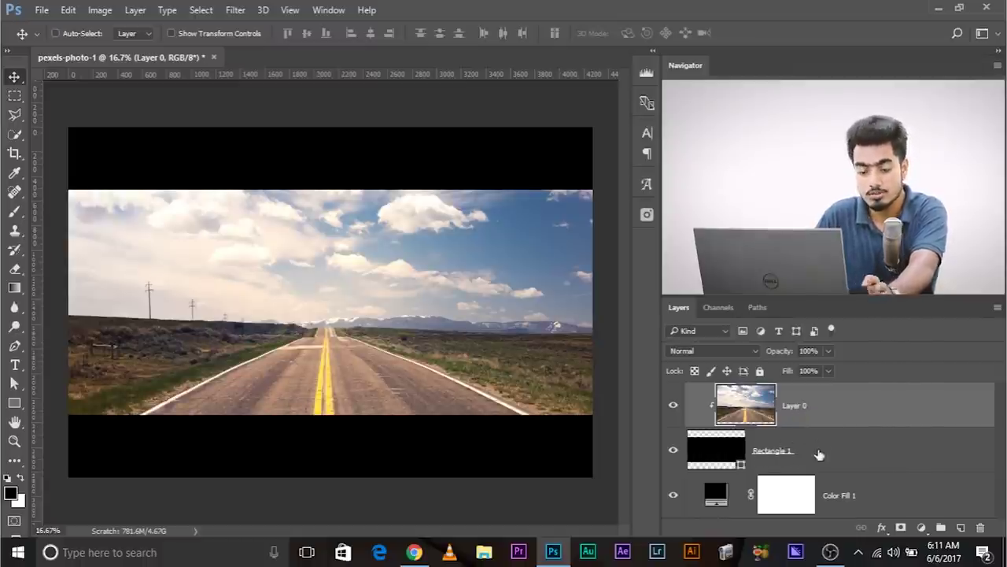
{"action": "left_click", "coordinate": [834, 463], "text": "ctrl"}
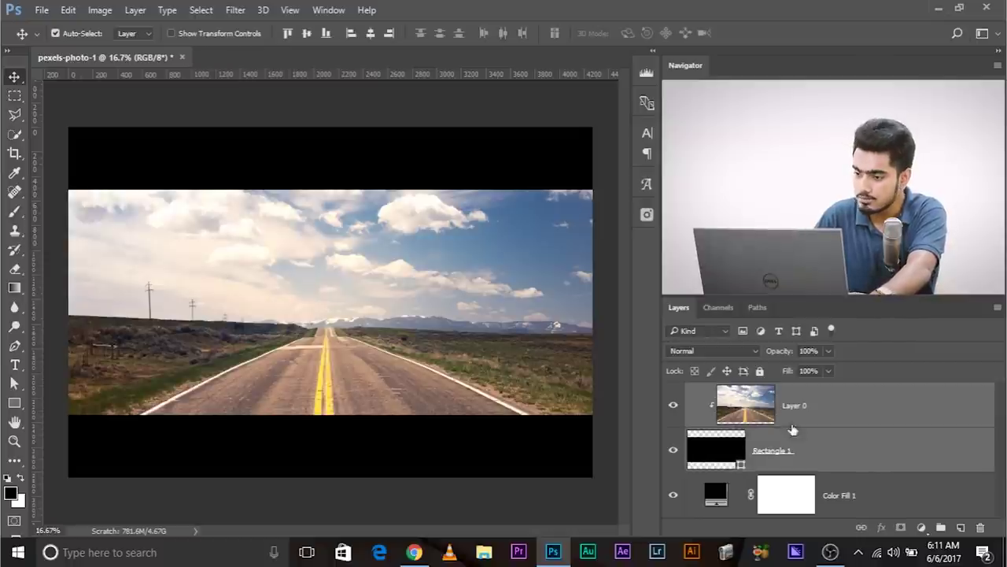
{"action": "key", "text": "ctrl+g"}
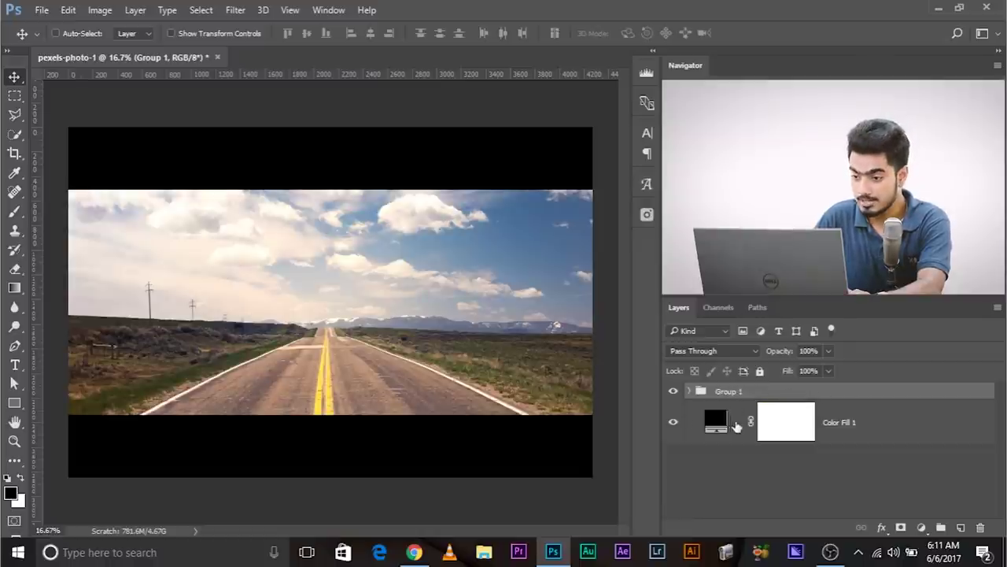
Add a Levels adjustment layer above the group and set the input black point to 43 and white point to 246.
{"action": "left_click", "coordinate": [922, 527]}
{"action": "left_click", "coordinate": [890, 280]}
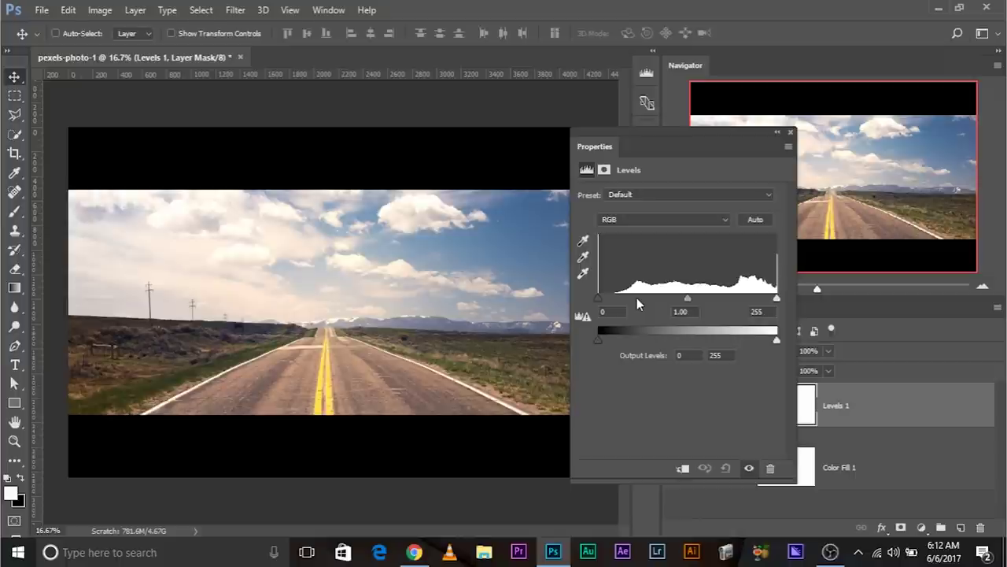
{"action": "left_click_drag", "start_coordinate": [601, 300], "coordinate": [627, 298]}
{"action": "left_click_drag", "start_coordinate": [627, 299], "coordinate": [629, 299]}
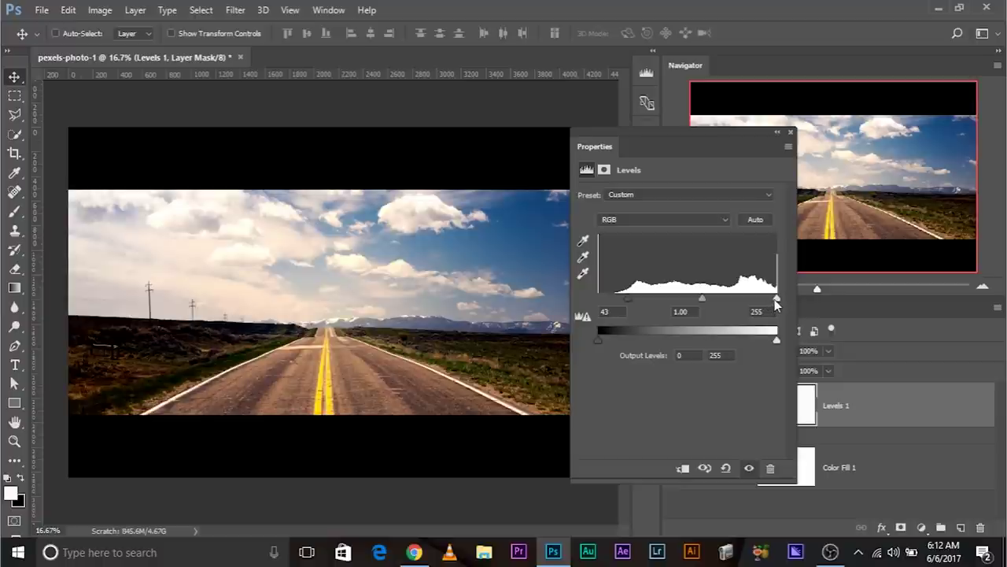
{"action": "mouse_move", "coordinate": [628, 299]}
{"action": "left_mouse_down"}
{"action": "mouse_move", "coordinate": [593, 297]}
{"action": "mouse_move", "coordinate": [628, 299]}
{"action": "left_mouse_up"}
{"action": "left_click_drag", "start_coordinate": [771, 302], "coordinate": [771, 301]}
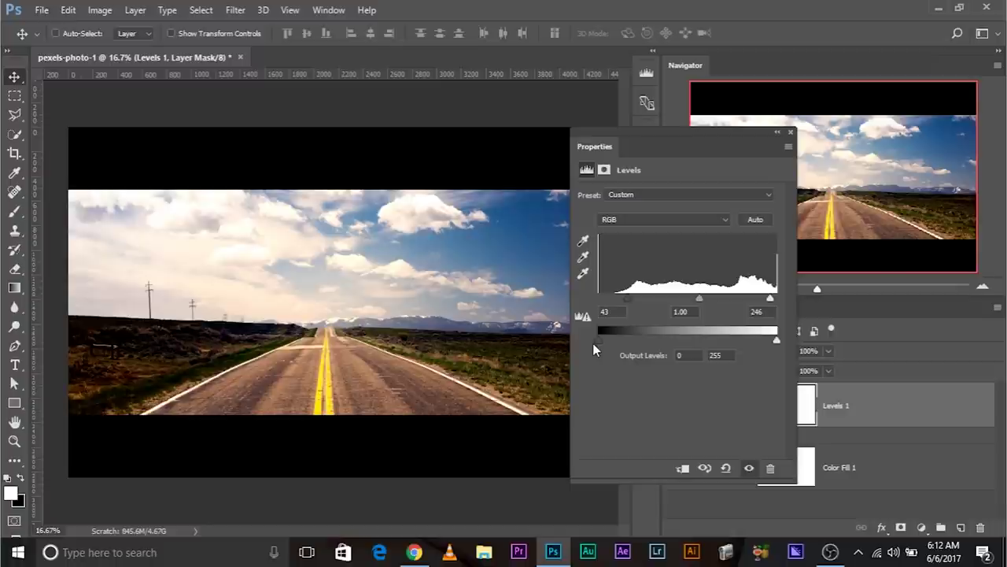
Fade the contrast by setting the Levels output range to 27 and 225.
{"action": "left_click_drag", "start_coordinate": [599, 339], "coordinate": [618, 338]}
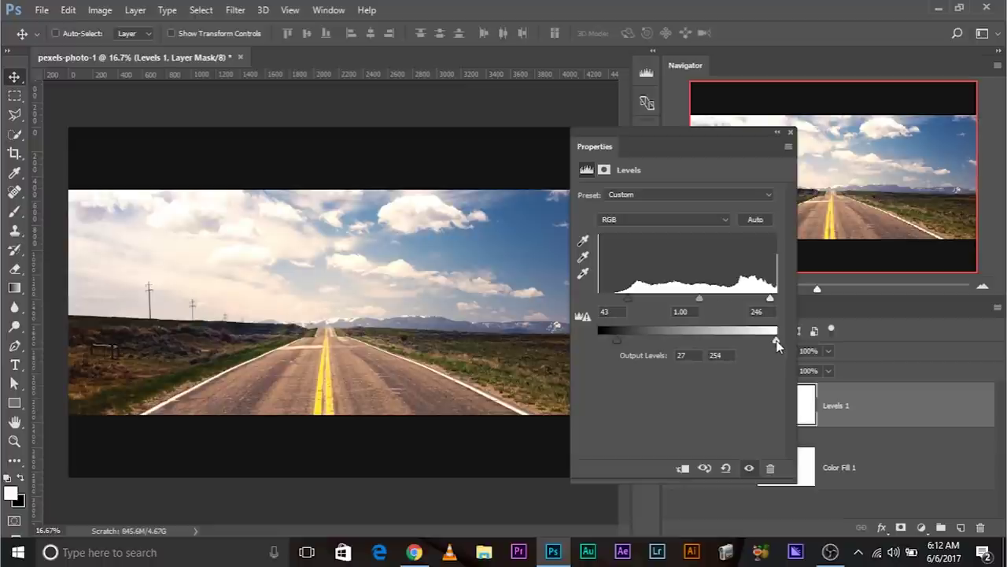
{"action": "left_click_drag", "start_coordinate": [774, 341], "coordinate": [763, 342]}
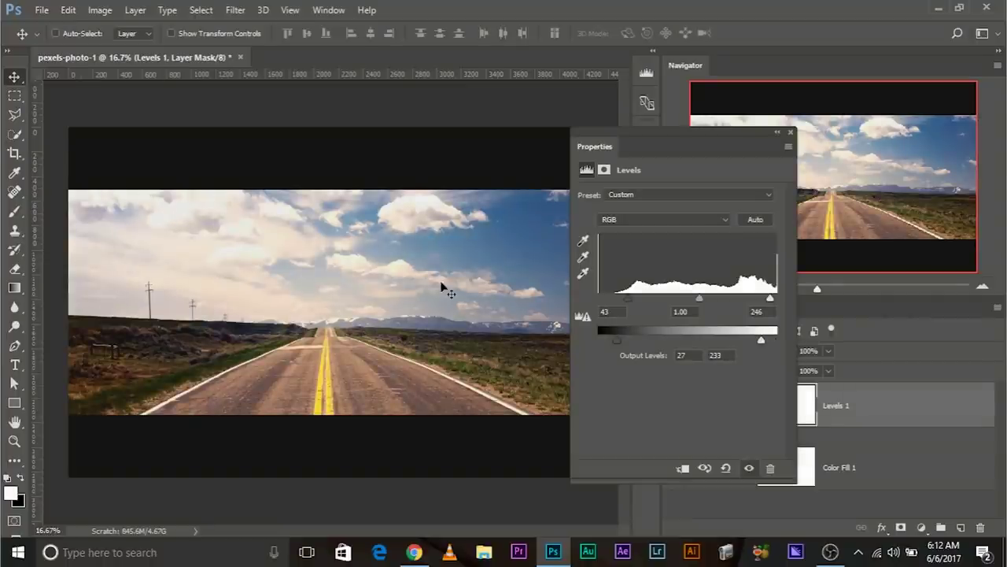
{"action": "left_click_drag", "start_coordinate": [762, 345], "coordinate": [757, 343]}
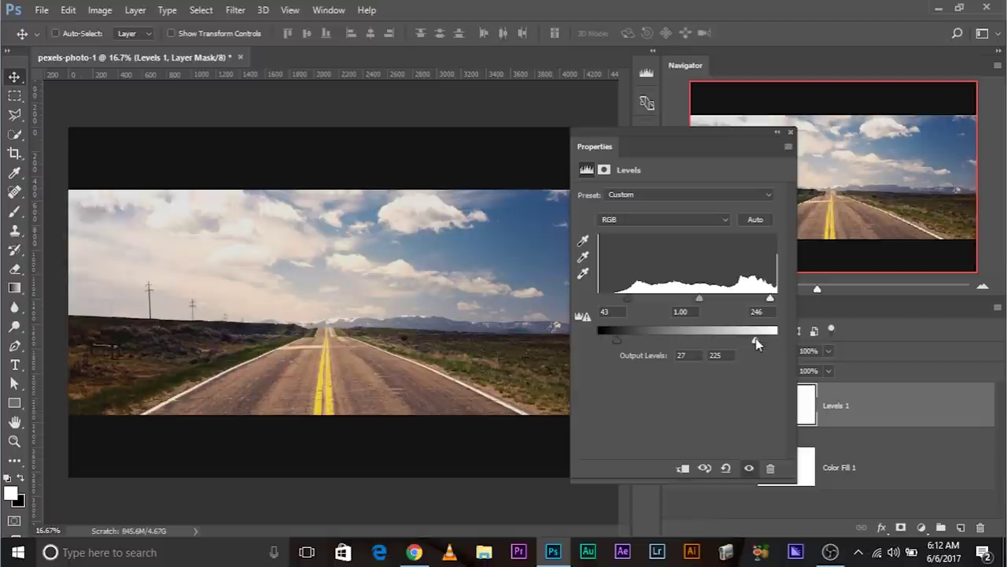
{"action": "left_click", "coordinate": [790, 135]}
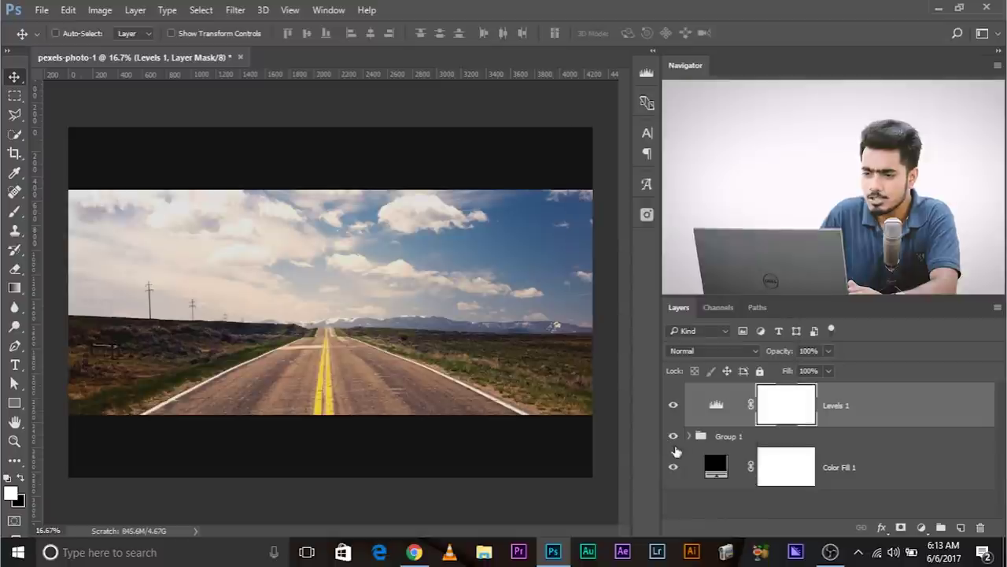
Clip the Levels layer to Group 1 and toggle its visibility to compare the photo with and without it.
{"action": "left_click", "coordinate": [725, 423], "text": "alt"}
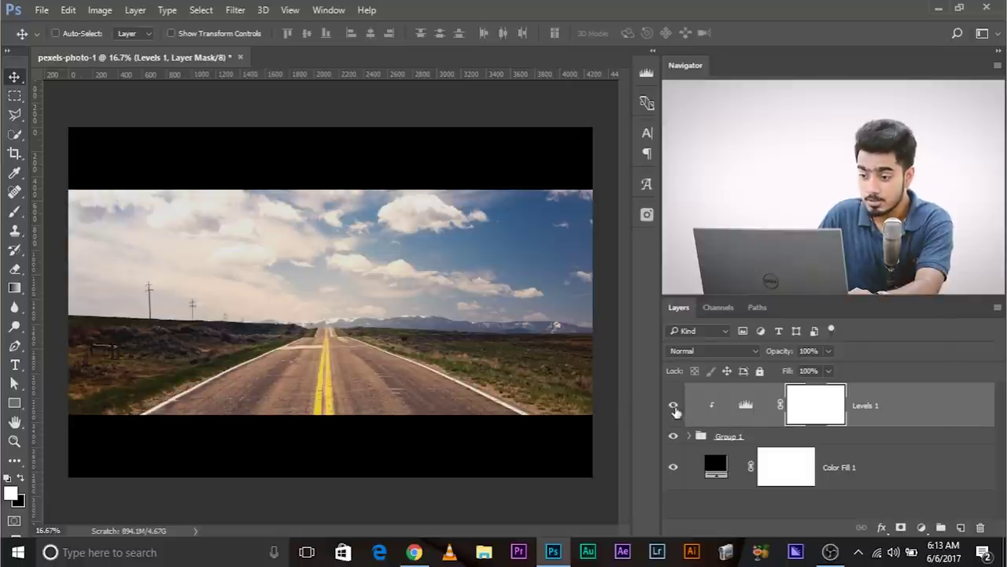
{"action": "left_click", "coordinate": [672, 404]}
{"action": "left_click", "coordinate": [672, 405]}
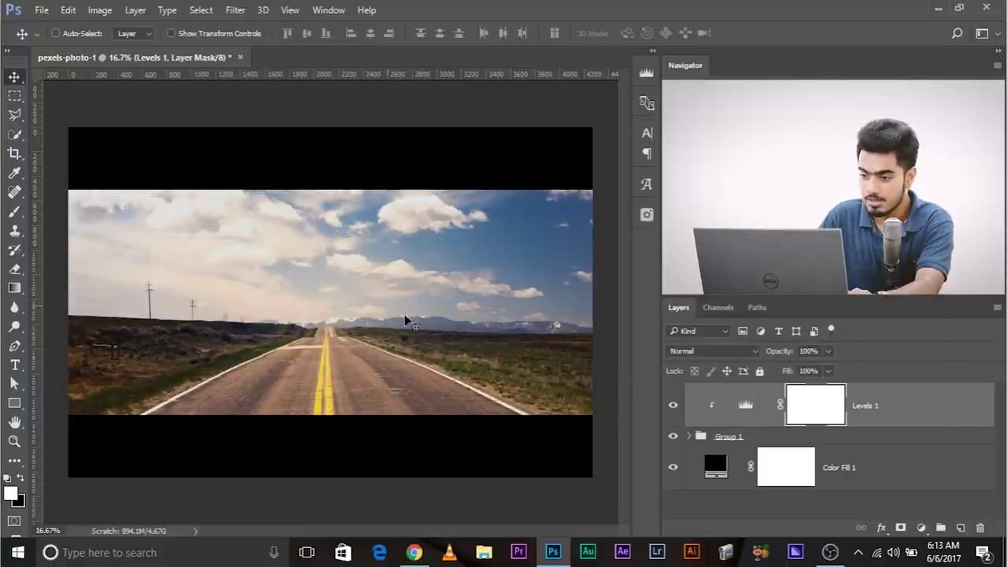
Refine the Levels layer to input black 56 and output levels 40 and 226, and compare the photo with and without it.
{"action": "double_click", "coordinate": [746, 404]}
{"action": "mouse_move", "coordinate": [609, 336]}
{"action": "left_mouse_down"}
{"action": "mouse_move", "coordinate": [641, 337]}
{"action": "mouse_move", "coordinate": [626, 335]}
{"action": "left_mouse_up"}
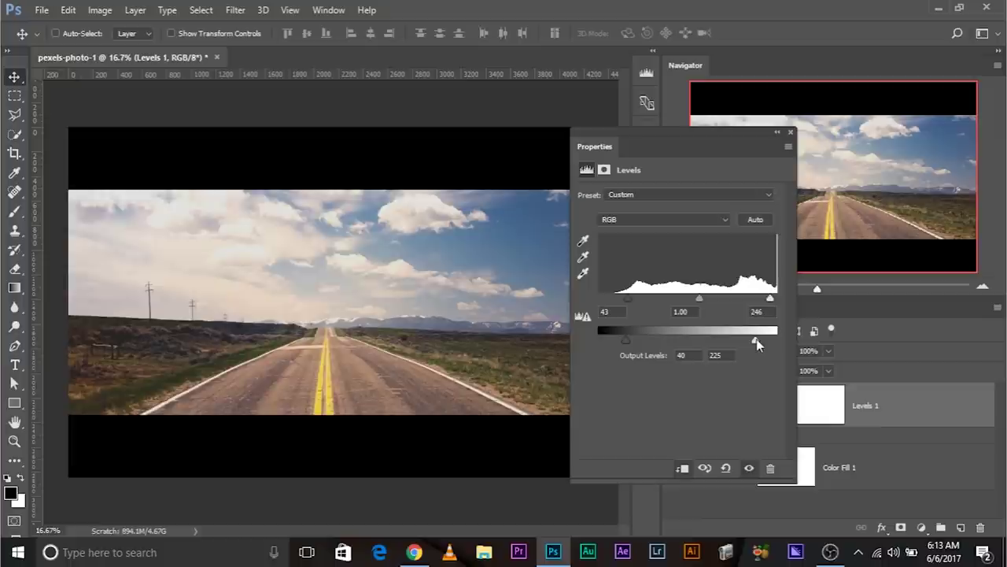
{"action": "mouse_move", "coordinate": [628, 298]}
{"action": "left_mouse_down"}
{"action": "mouse_move", "coordinate": [610, 296]}
{"action": "mouse_move", "coordinate": [650, 297]}
{"action": "mouse_move", "coordinate": [641, 297]}
{"action": "left_mouse_up"}
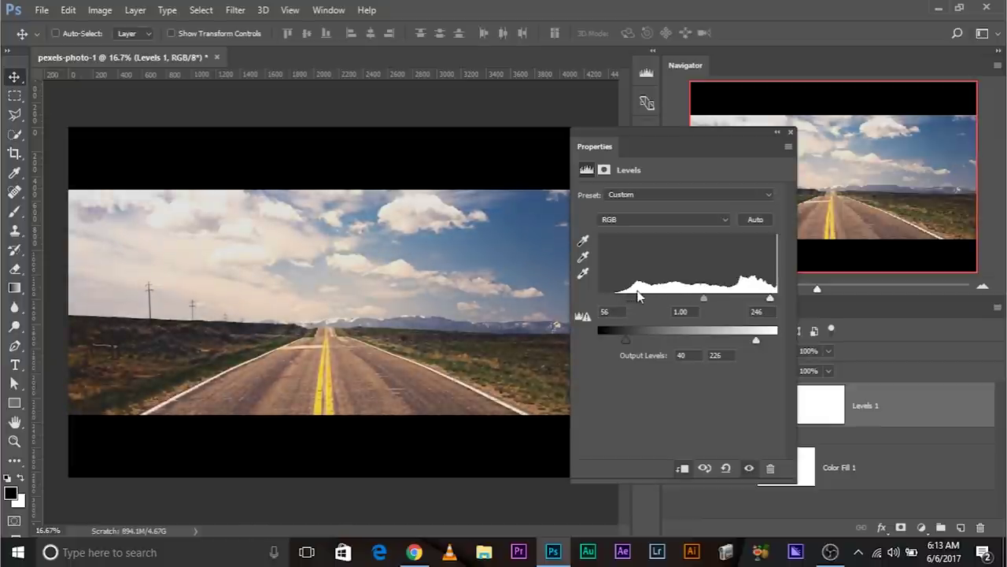
{"action": "left_click", "coordinate": [791, 132]}
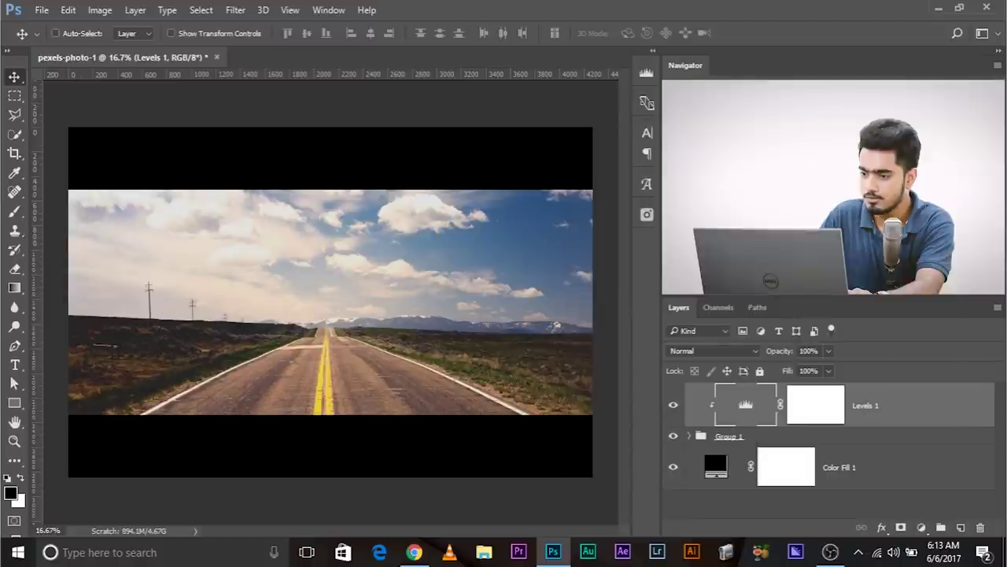
{"action": "left_click", "coordinate": [673, 406]}
{"action": "left_click", "coordinate": [673, 407]}
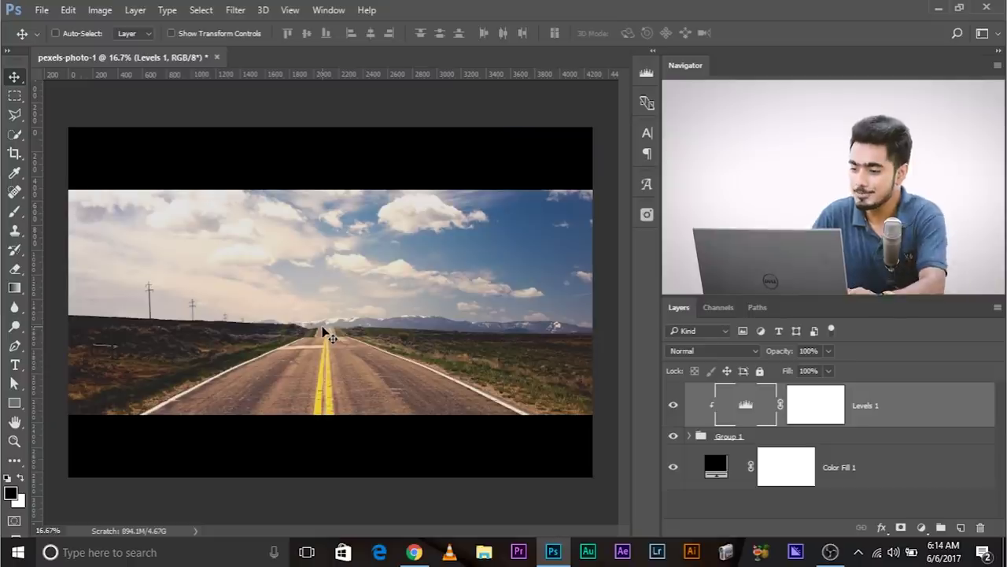
Add a Gradient Map adjustment layer above Levels and clip it to the group.
{"action": "left_click", "coordinate": [922, 525]}
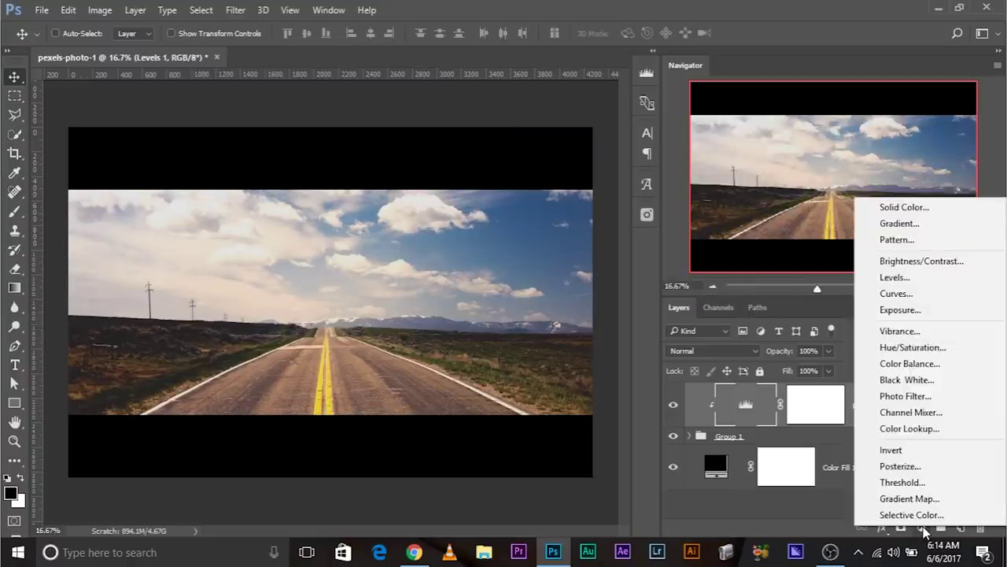
{"action": "left_click", "coordinate": [922, 498]}
{"action": "left_click_drag", "start_coordinate": [720, 155], "coordinate": [506, 98]}
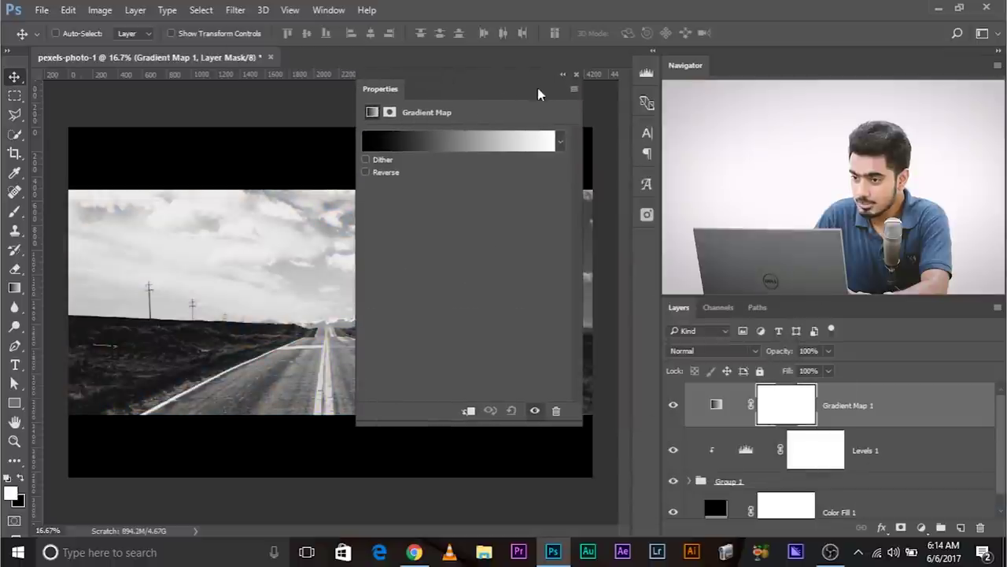
{"action": "left_click", "coordinate": [574, 90]}
{"action": "left_click", "coordinate": [491, 102]}
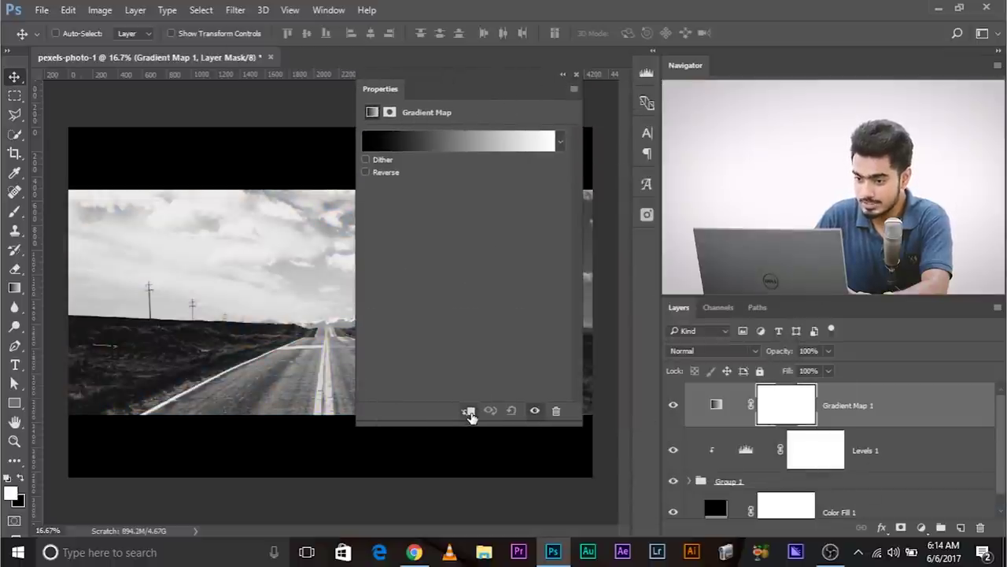
{"action": "left_click", "coordinate": [469, 412]}
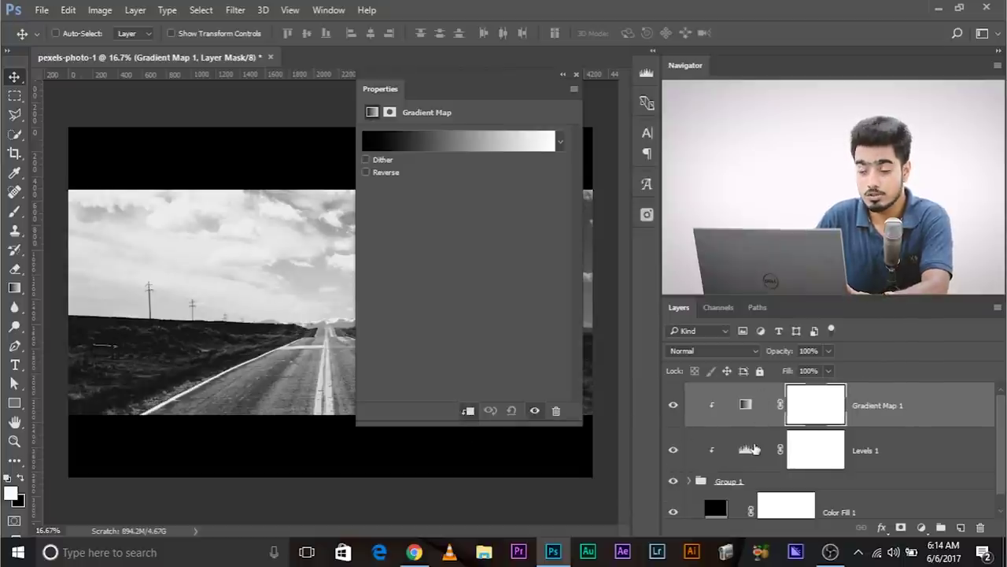
{"action": "left_click_drag", "start_coordinate": [443, 94], "coordinate": [749, 110]}
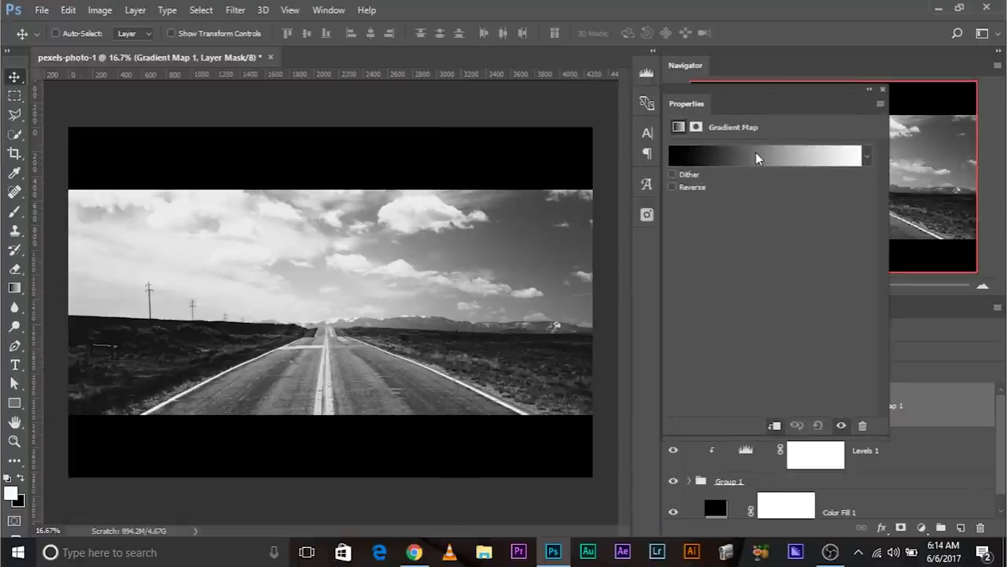
Replace the gradient presets in the gradient map's editor with the Photographic Toning set.
{"action": "left_click", "coordinate": [757, 158]}
{"action": "left_click", "coordinate": [860, 157]}
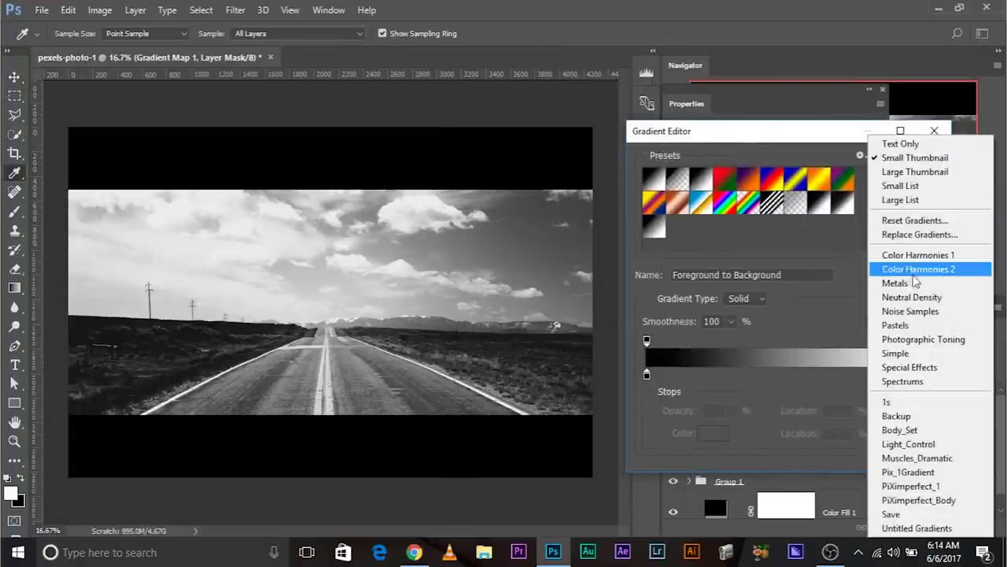
{"action": "left_click", "coordinate": [924, 339]}
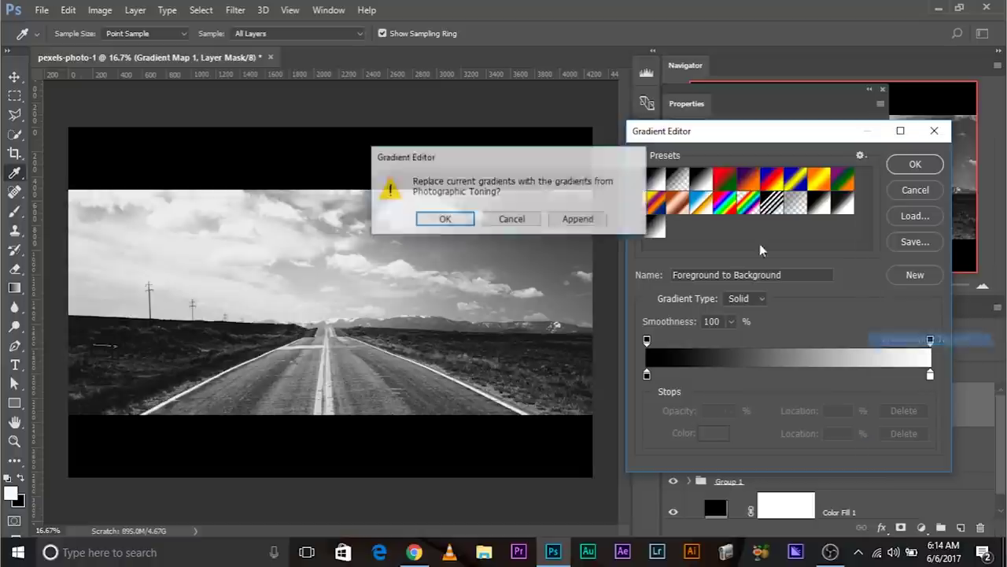
{"action": "left_click", "coordinate": [448, 219]}
Try several Photographic Toning presets on the gradient map and apply Gold-Copper.
{"action": "left_click", "coordinate": [660, 181]}
{"action": "left_click", "coordinate": [763, 189]}
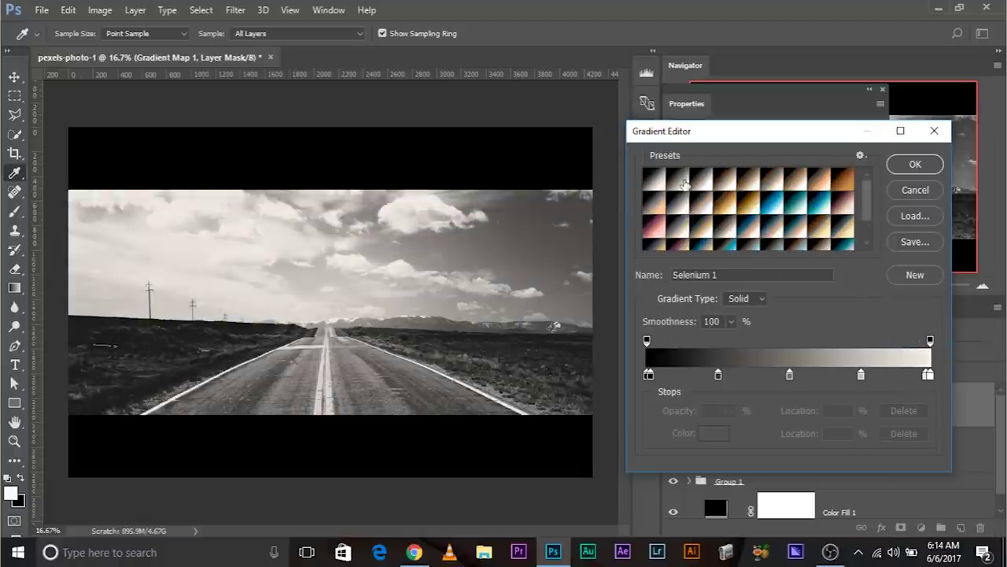
{"action": "scroll", "coordinate": [763, 205], "scroll_direction": "down", "scroll_amount": 2}
{"action": "left_click", "coordinate": [764, 233]}
{"action": "left_click", "coordinate": [742, 234]}
{"action": "left_click", "coordinate": [720, 235]}
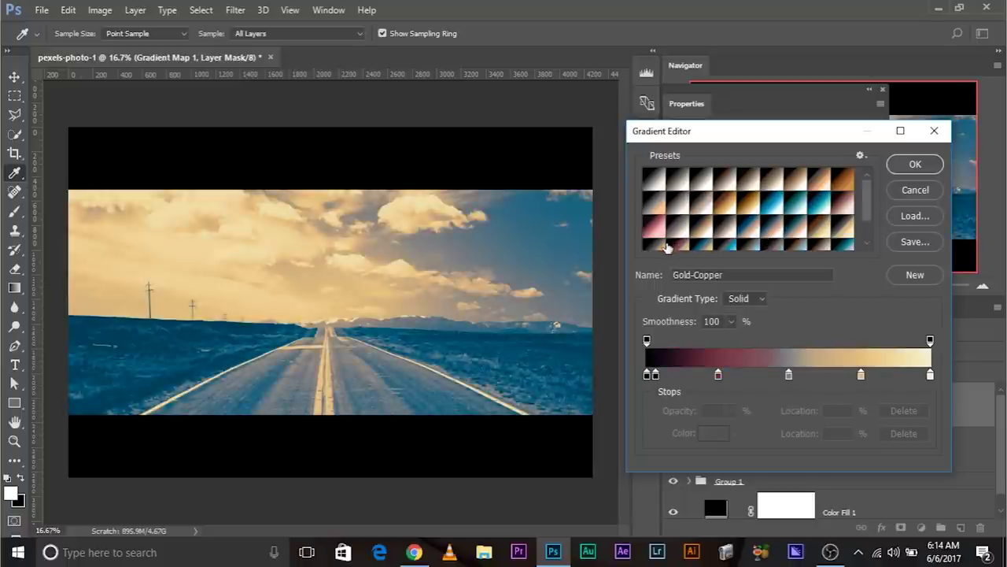
{"action": "scroll", "coordinate": [720, 235], "scroll_direction": "down", "scroll_amount": 1}
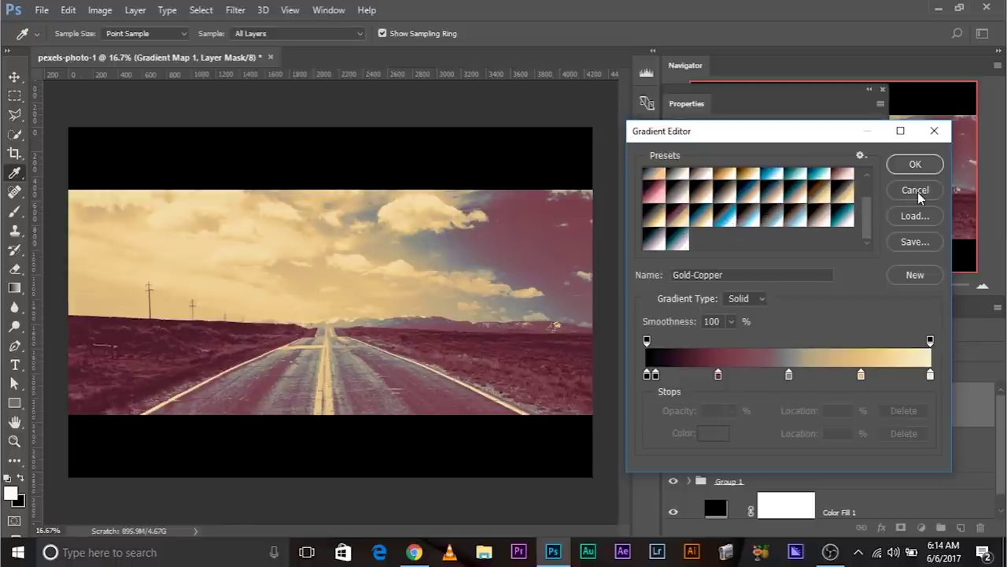
{"action": "left_click", "coordinate": [913, 167]}
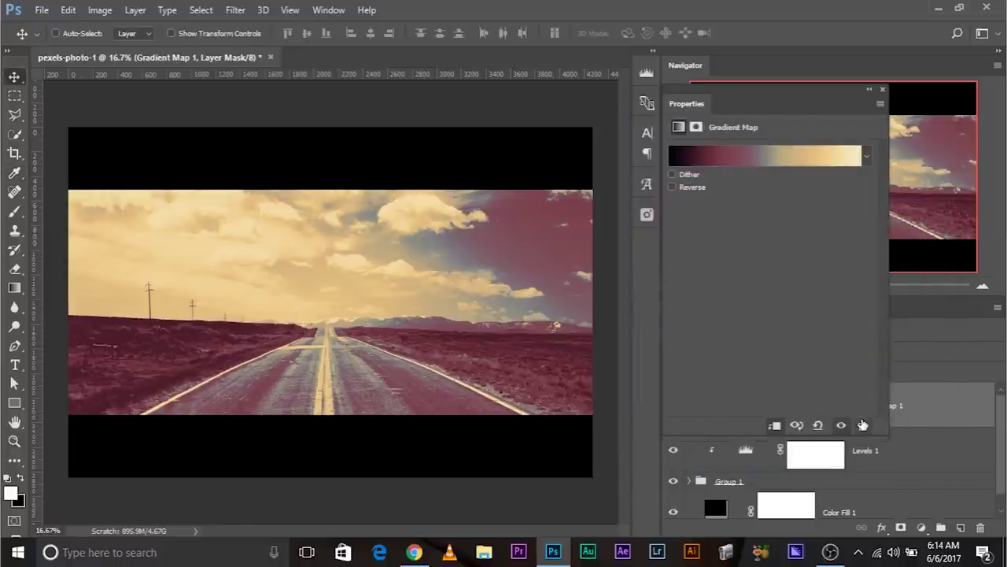
Set the Gradient Map layer's opacity to 40%.
{"action": "left_click", "coordinate": [883, 89]}
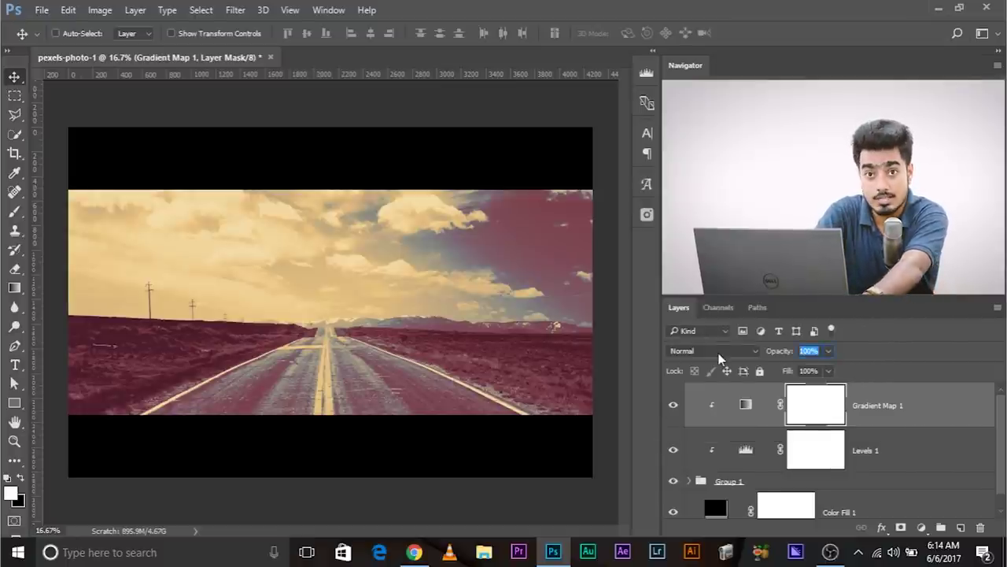
{"action": "type", "text": "40"}
{"action": "key", "text": "Return"}
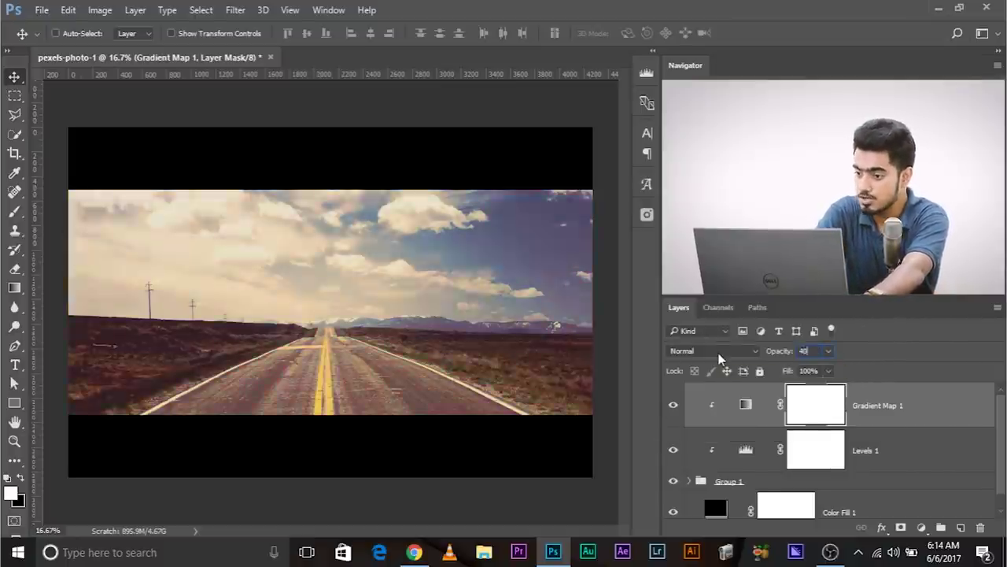
Try other Photographic Toning presets on the gradient map and apply one with dark shadows and warm golden highlights.
{"action": "double_click", "coordinate": [745, 405]}
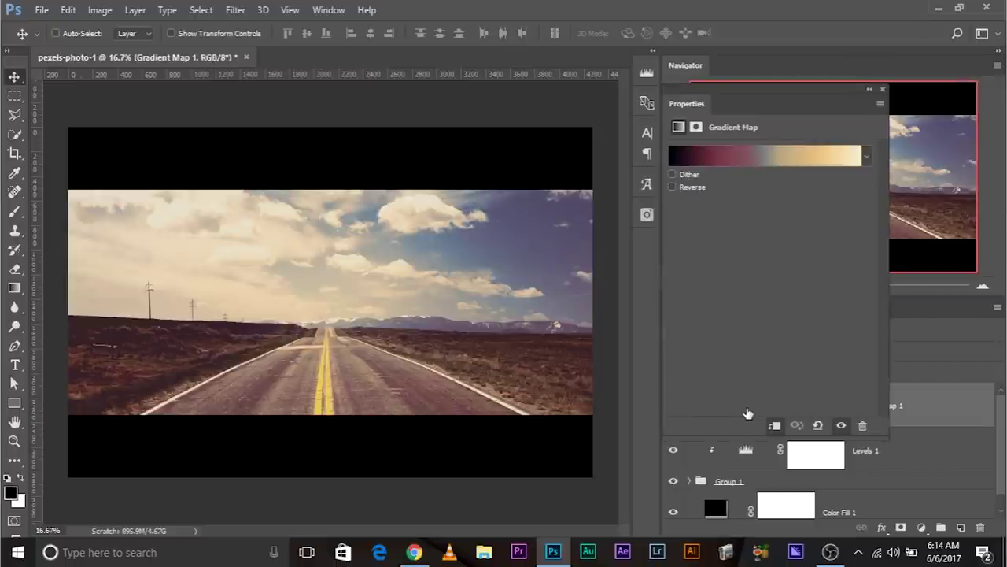
{"action": "left_click", "coordinate": [760, 161]}
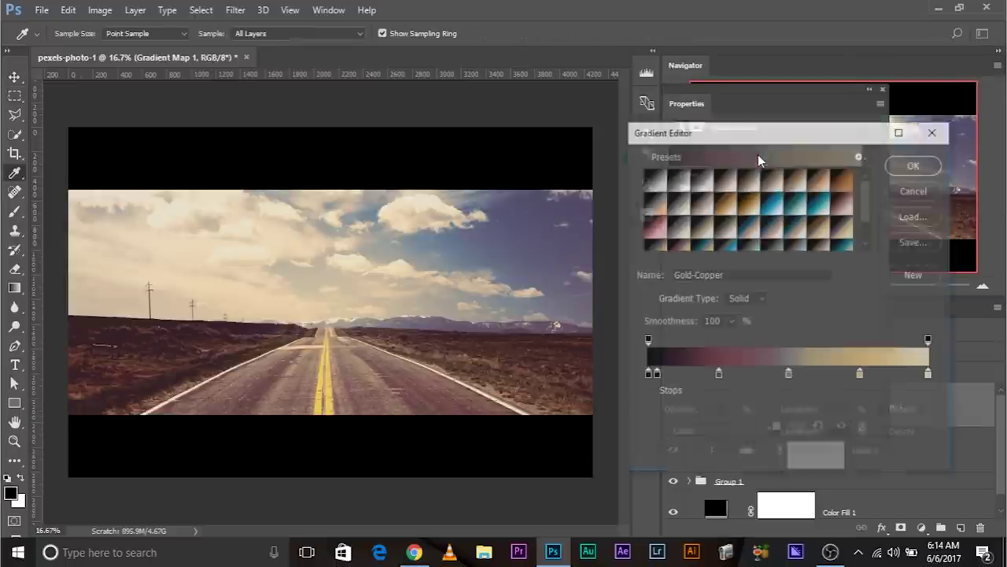
{"action": "left_click", "coordinate": [677, 239]}
{"action": "left_click", "coordinate": [839, 218]}
{"action": "left_click", "coordinate": [816, 218]}
{"action": "left_click", "coordinate": [748, 207]}
{"action": "left_click", "coordinate": [687, 199]}
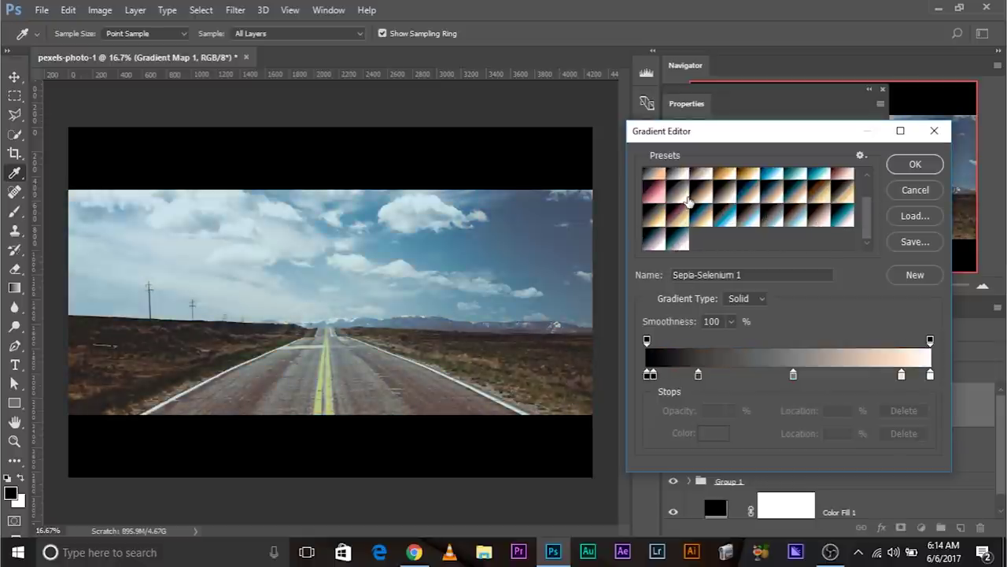
{"action": "left_click", "coordinate": [689, 197]}
{"action": "left_click", "coordinate": [691, 195]}
{"action": "left_click", "coordinate": [653, 216]}
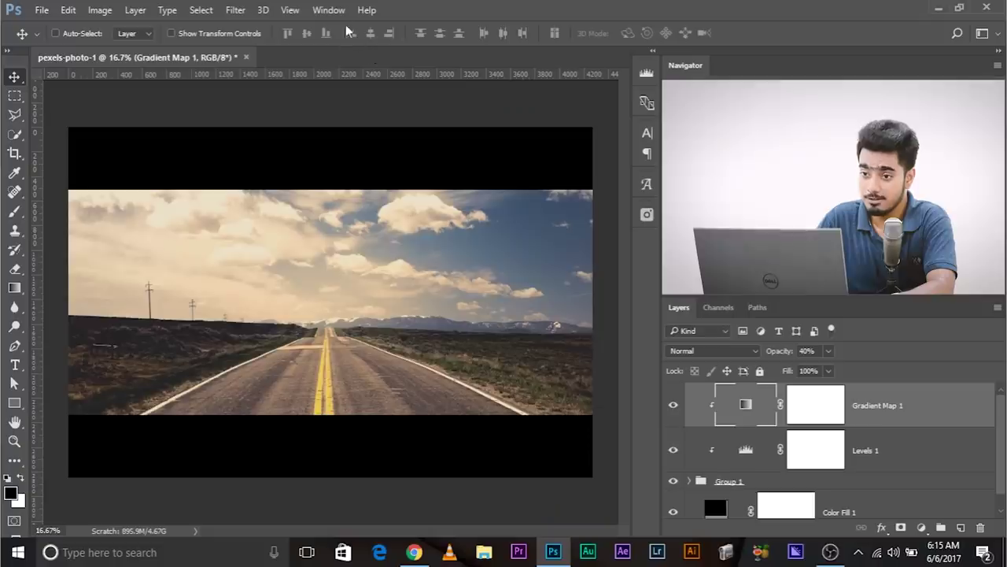
Compare the opened original with the current edit through the document history, ending on the latest Modify Gradient Map Layer state.
{"action": "left_click", "coordinate": [328, 9]}
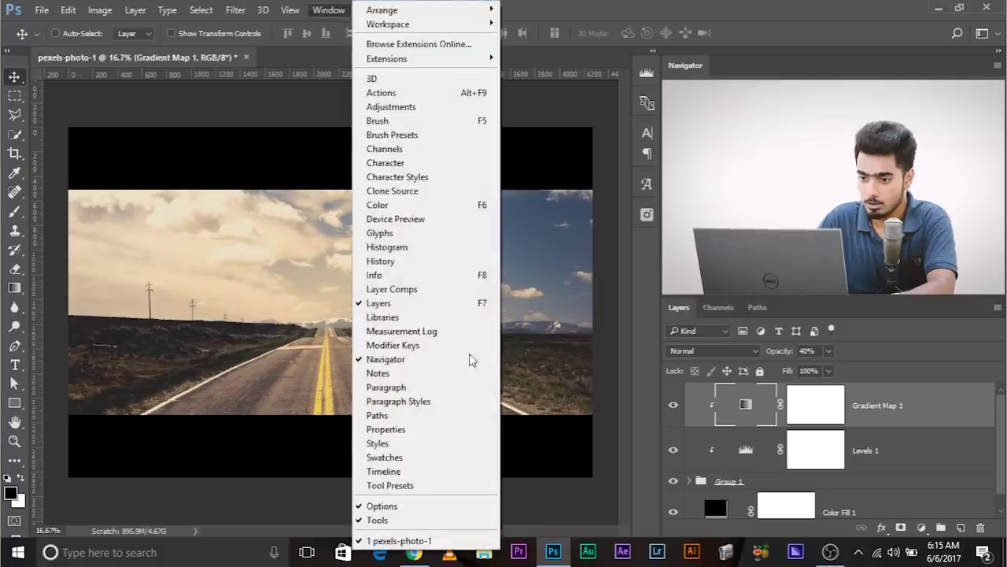
{"action": "left_click", "coordinate": [420, 260]}
{"action": "left_click_drag", "start_coordinate": [193, 189], "coordinate": [610, 180]}
{"action": "scroll", "coordinate": [594, 277], "scroll_direction": "up", "scroll_amount": 10}
{"action": "left_click", "coordinate": [599, 205]}
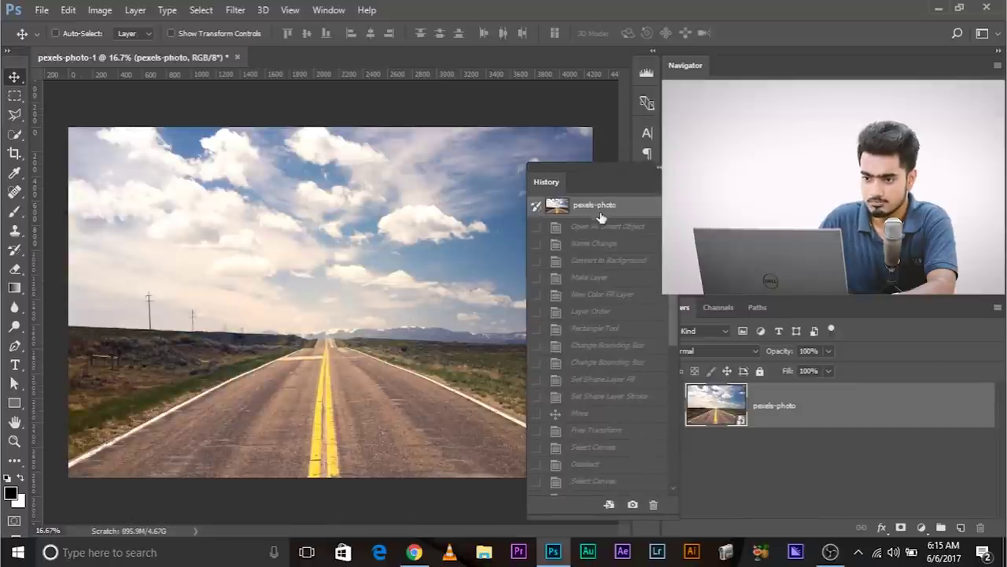
{"action": "scroll", "coordinate": [606, 288], "scroll_direction": "down", "scroll_amount": 10}
{"action": "left_click", "coordinate": [575, 486]}
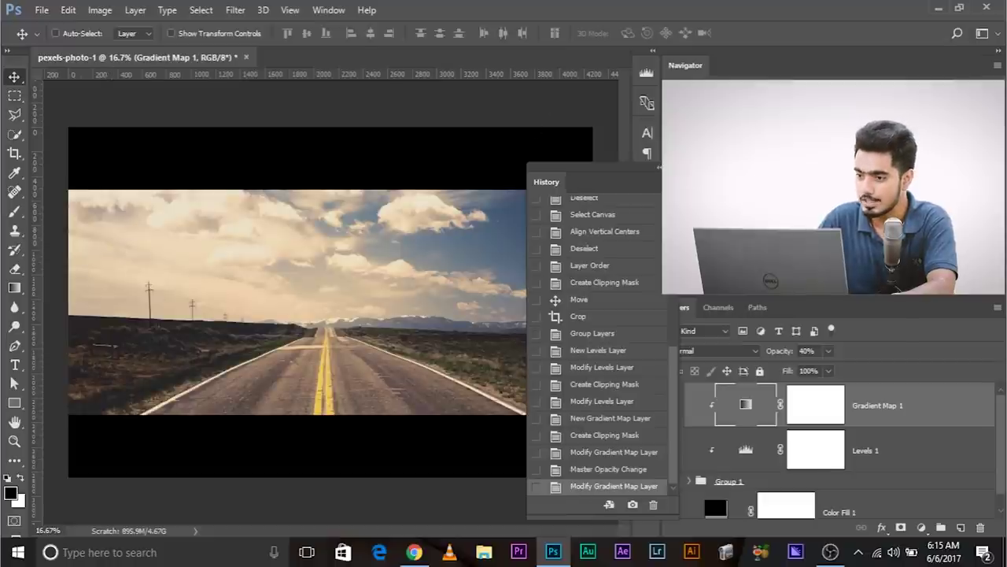
{"action": "left_click", "coordinate": [659, 167]}
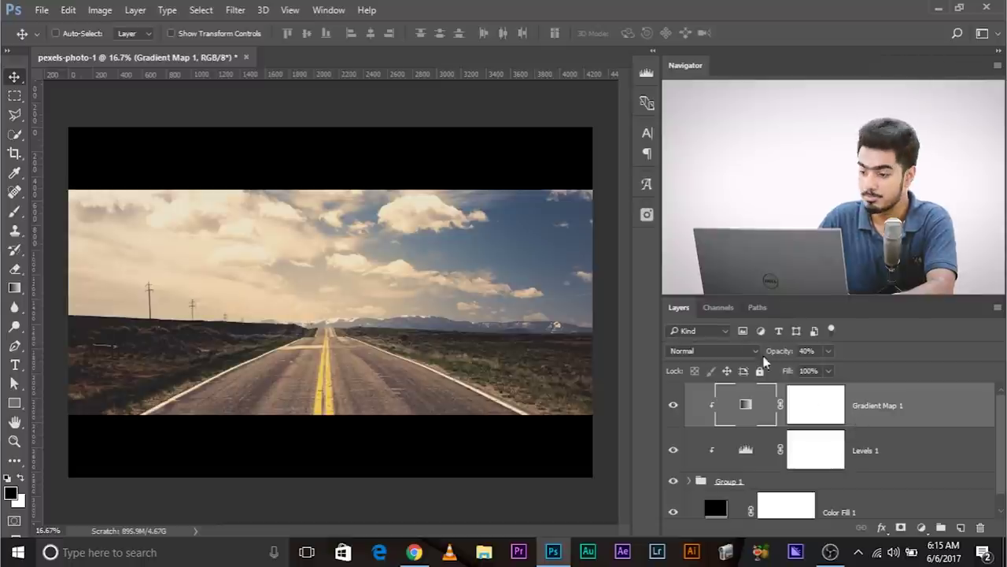
Change the Gradient Map layer's blend mode to Soft Light.
{"action": "left_click", "coordinate": [742, 351]}
{"action": "left_click", "coordinate": [705, 207]}
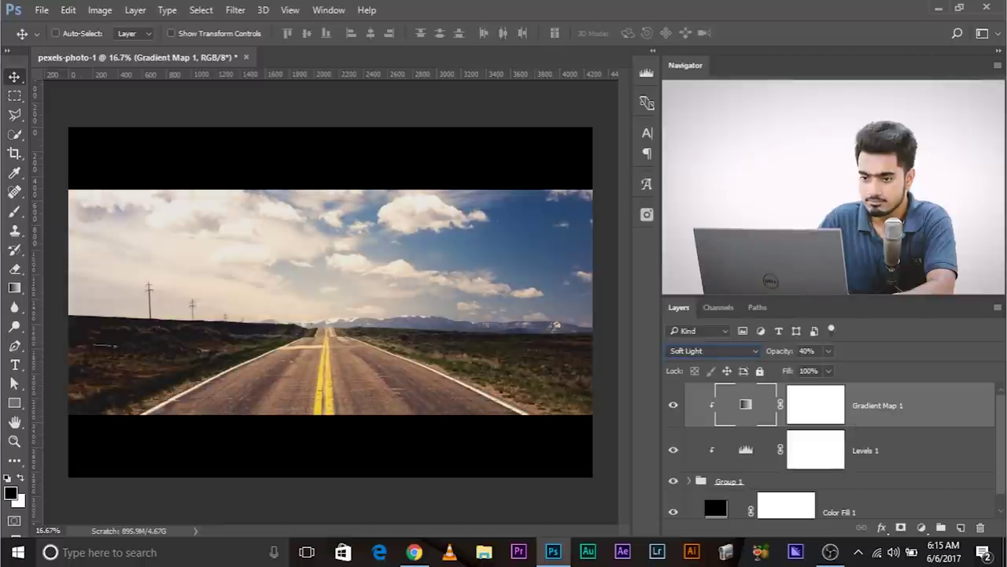
Raise the Gradient Map layer's opacity to 70% and move it below the Levels layer.
{"action": "left_click", "coordinate": [827, 351]}
{"action": "mouse_move", "coordinate": [832, 367]}
{"action": "left_mouse_down"}
{"action": "mouse_move", "coordinate": [868, 370]}
{"action": "mouse_move", "coordinate": [837, 370]}
{"action": "mouse_move", "coordinate": [848, 369]}
{"action": "left_mouse_up"}
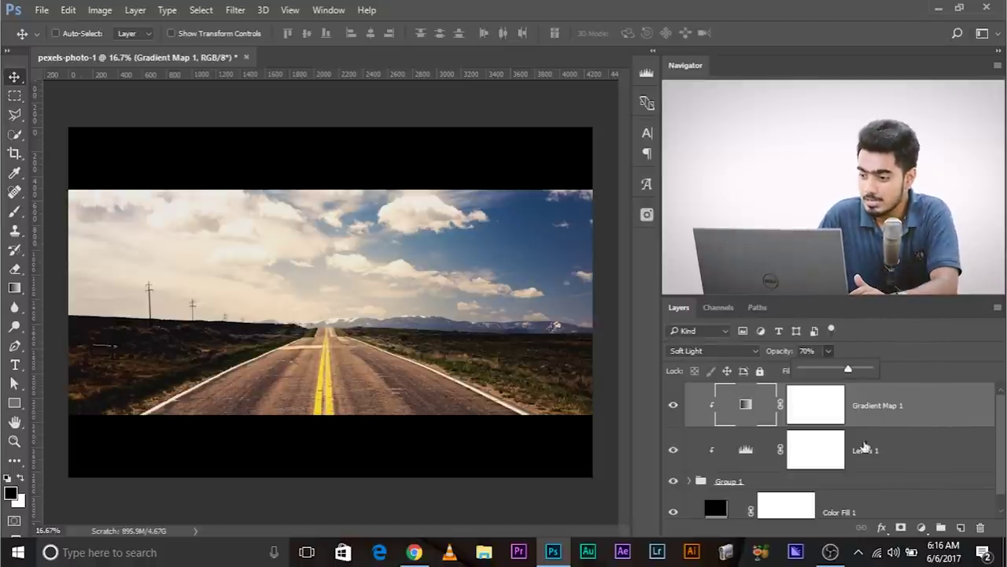
{"action": "left_click_drag", "start_coordinate": [881, 404], "coordinate": [866, 465]}
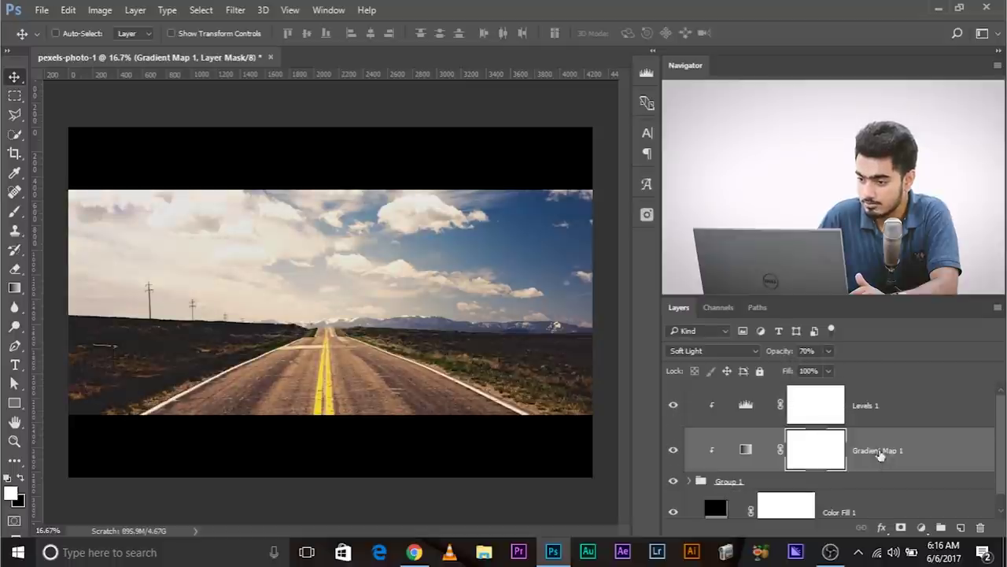
Try the Blue-Selenium 1 preset on the gradient map, and apply another toning preset from the same row.
{"action": "double_click", "coordinate": [746, 450]}
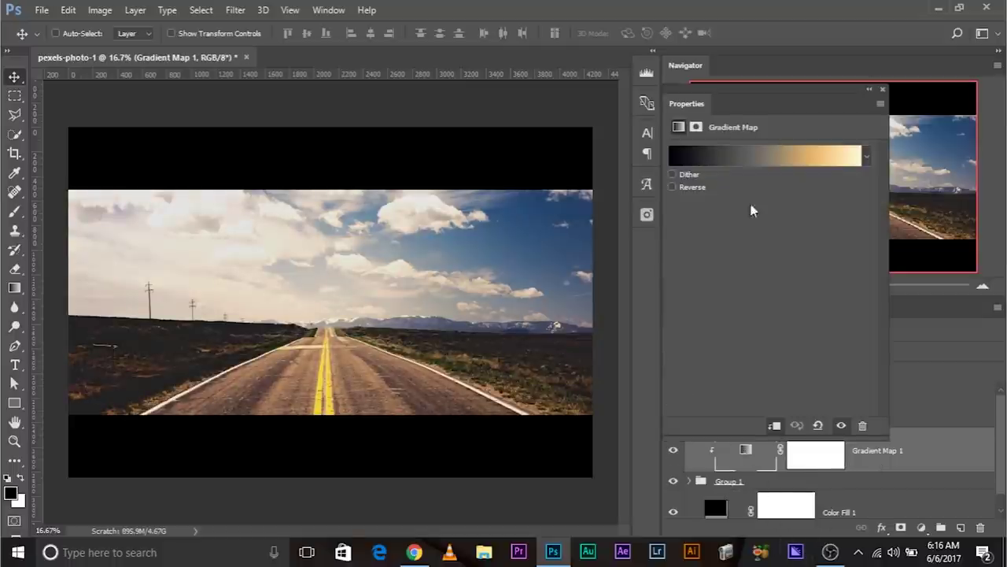
{"action": "left_click", "coordinate": [758, 156]}
{"action": "scroll", "coordinate": [736, 224], "scroll_direction": "down", "scroll_amount": 2}
{"action": "left_click", "coordinate": [764, 210]}
{"action": "left_click", "coordinate": [716, 228]}
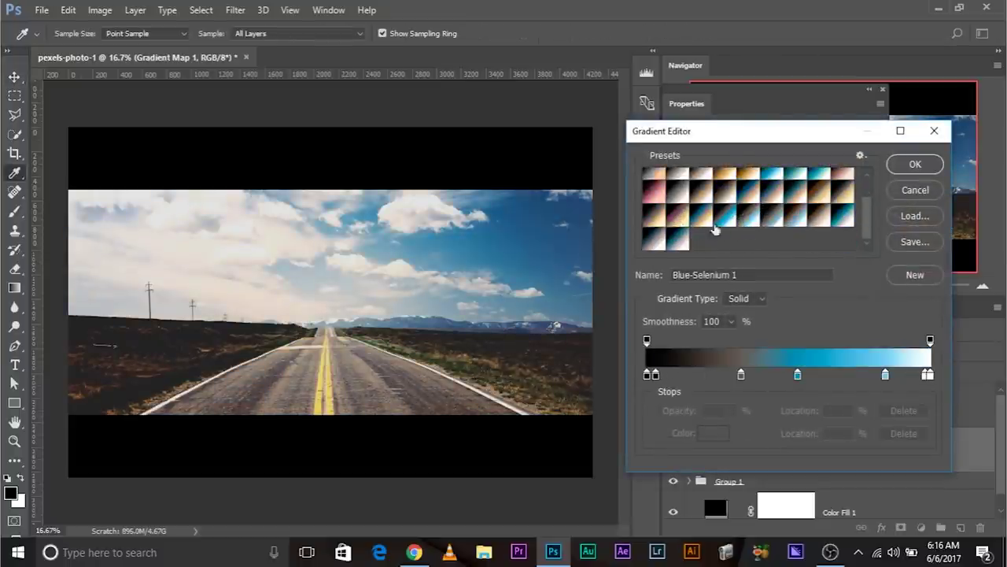
{"action": "left_click", "coordinate": [678, 224]}
{"action": "left_click", "coordinate": [915, 164]}
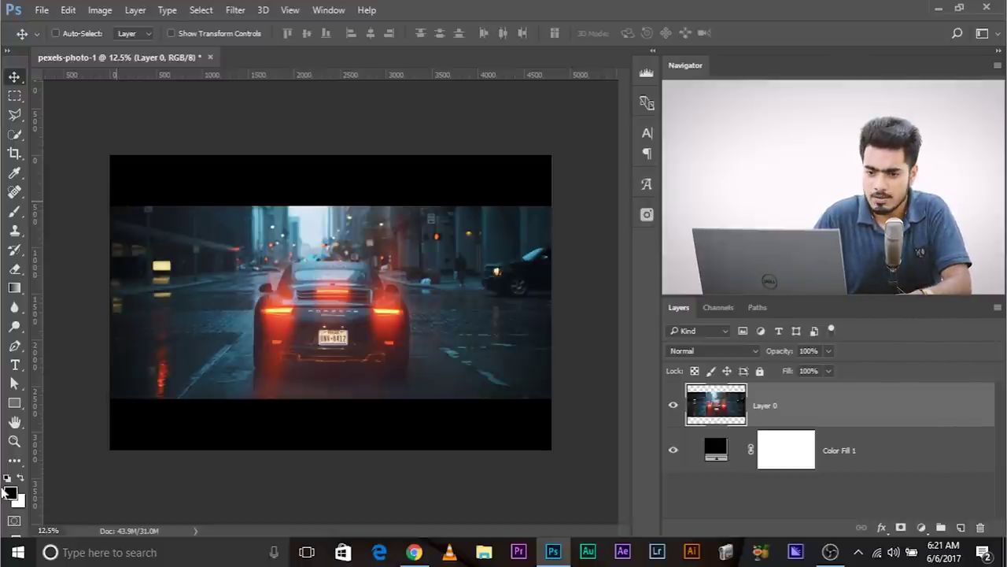
Draw a rectangle shape of about 1552 × 960 px over the car photo with the Rectangle Tool.
{"action": "left_click", "coordinate": [15, 405]}
{"action": "right_click", "coordinate": [18, 409]}
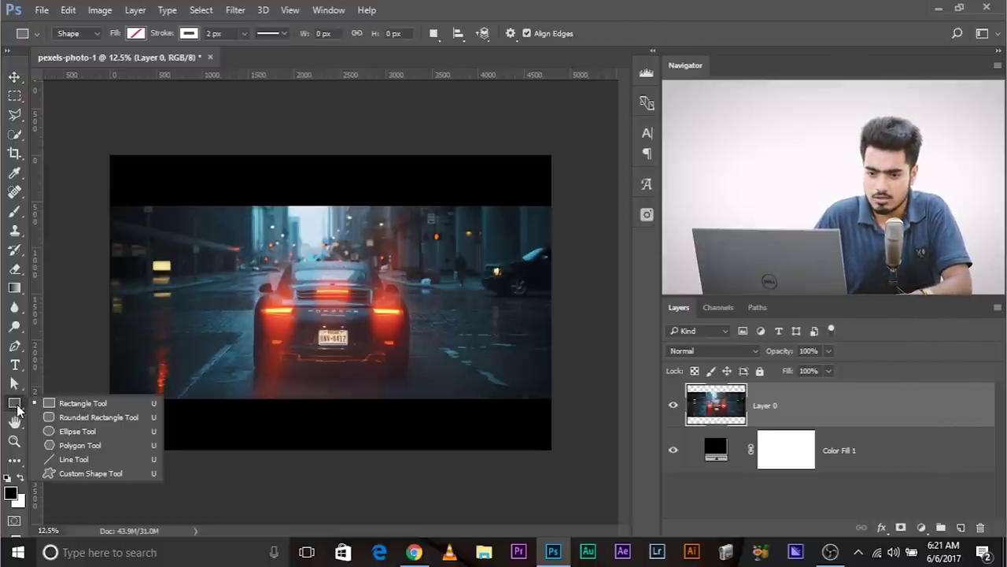
{"action": "left_click", "coordinate": [45, 408]}
{"action": "left_click_drag", "start_coordinate": [176, 232], "coordinate": [319, 321]}
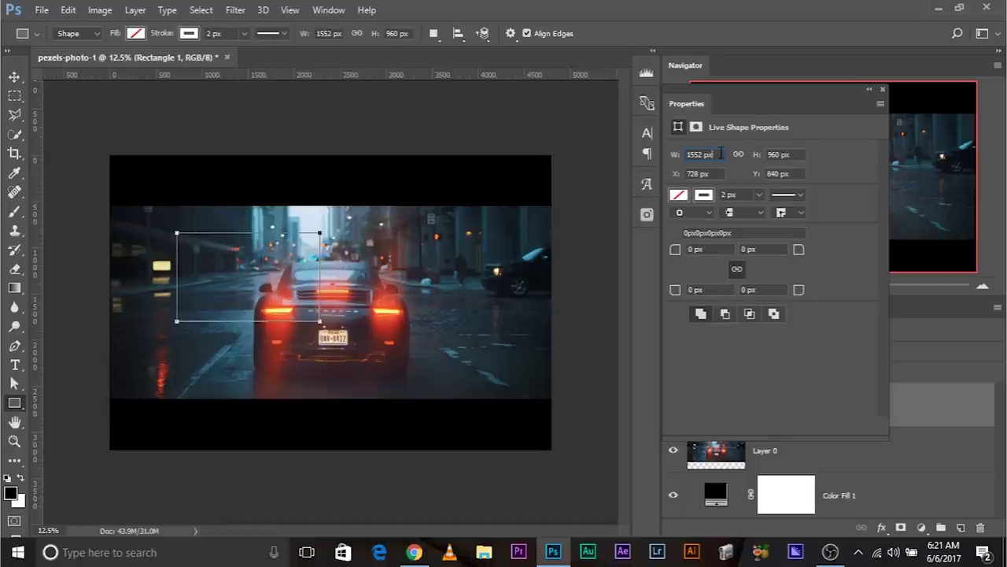
Set the rectangle's width to 2100 px and its height to 900 px.
{"action": "type", "text": "2100"}
{"action": "key", "text": "Tab"}
{"action": "type", "text": "900"}
{"action": "key", "text": "Return"}
Fill the rectangle with black and remove its stroke.
{"action": "left_click", "coordinate": [136, 34]}
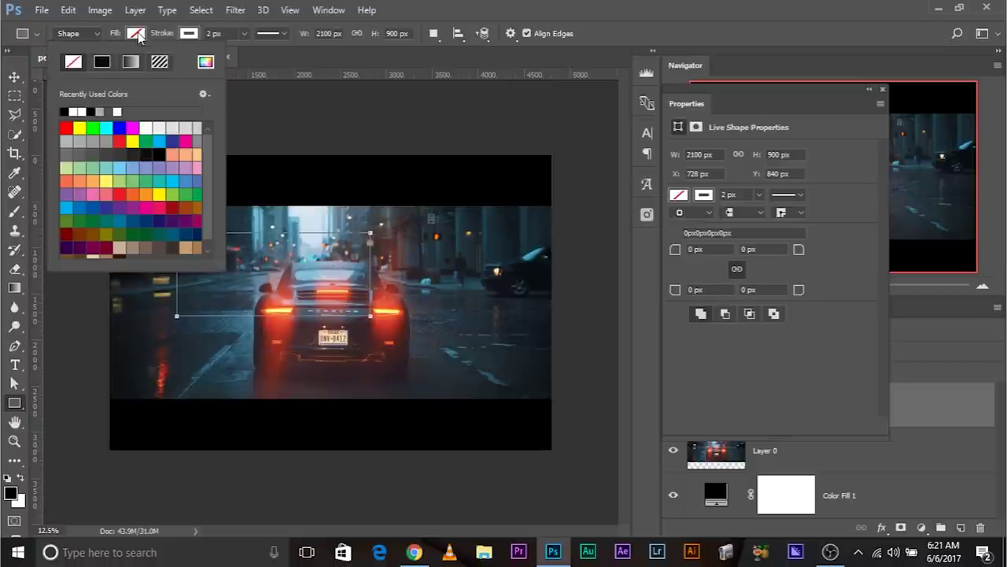
{"action": "left_click", "coordinate": [64, 111]}
{"action": "left_click", "coordinate": [189, 33]}
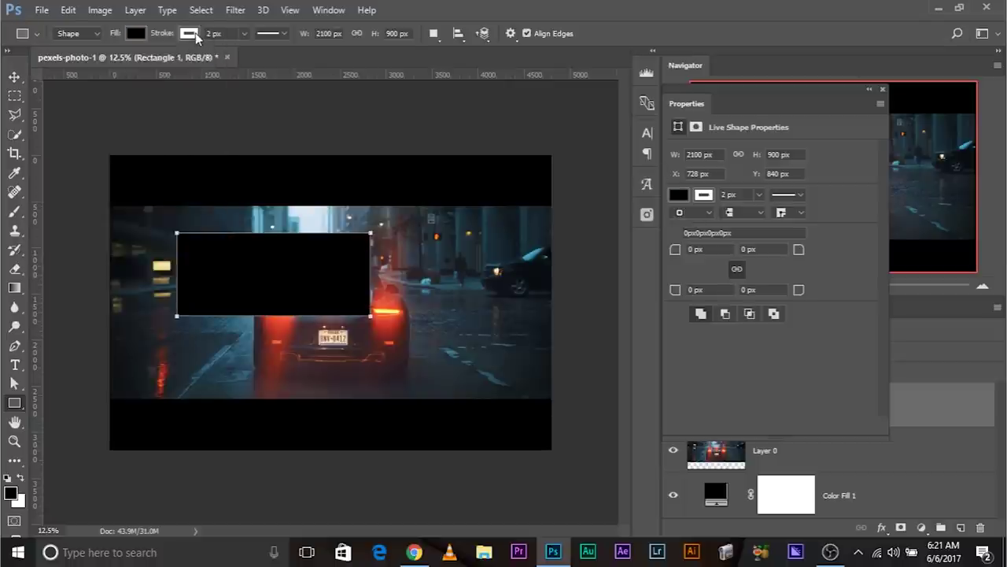
{"action": "left_click", "coordinate": [189, 33]}
{"action": "left_click", "coordinate": [438, 6]}
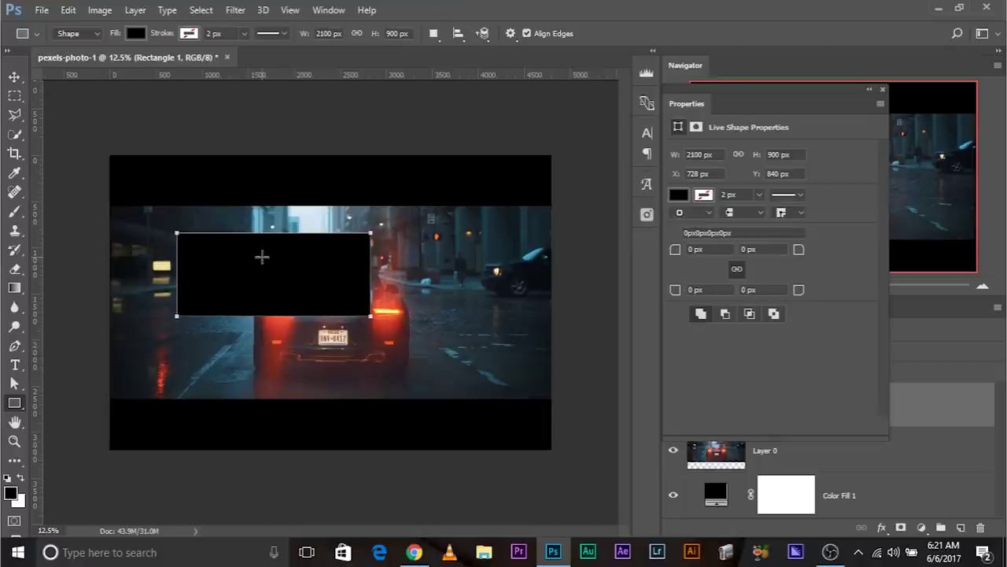
Scale the rectangle up proportionally with Free Transform to about 3845 × 1648 px.
{"action": "key", "text": "ctrl+t"}
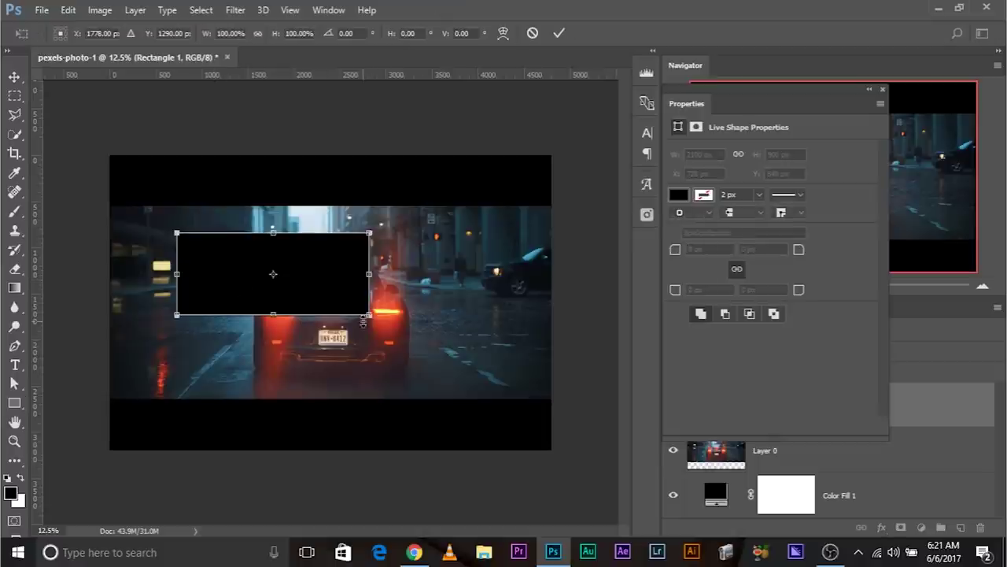
{"action": "left_click_drag", "start_coordinate": [373, 316], "coordinate": [440, 354]}
{"action": "left_click_drag", "start_coordinate": [511, 401], "coordinate": [528, 410]}
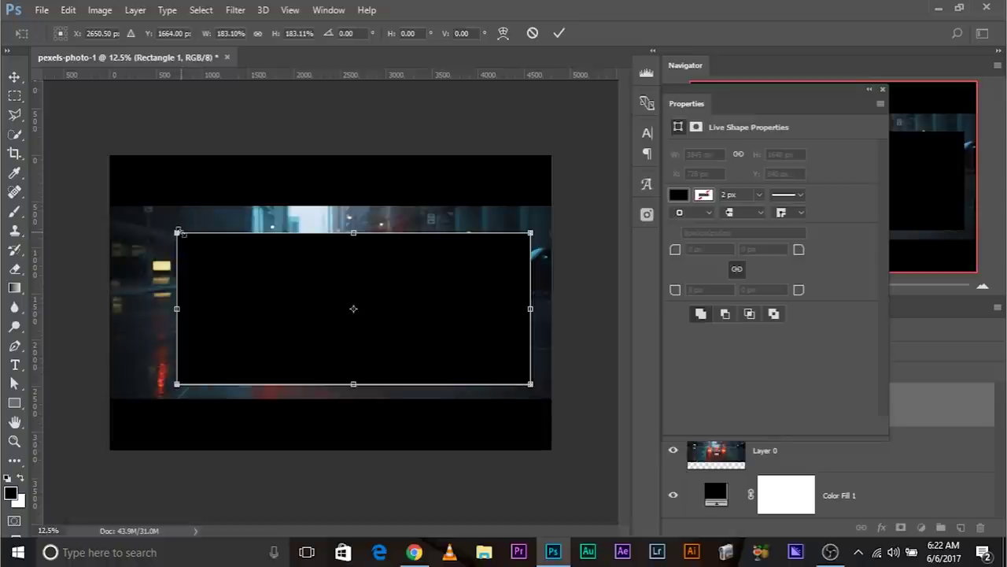
{"action": "key", "text": "Return"}
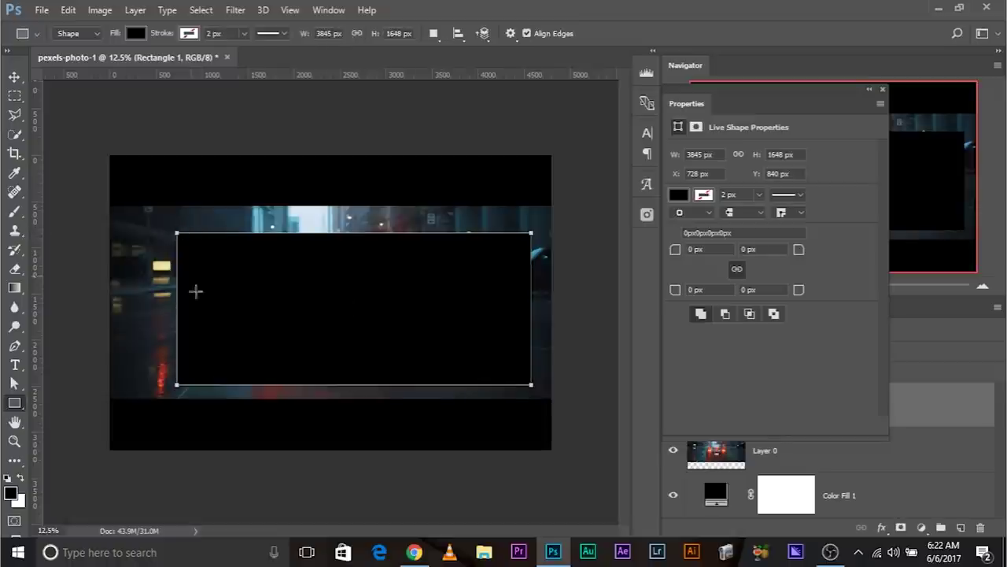
Switch the document's status information to Document Dimensions.
{"action": "left_click", "coordinate": [196, 530]}
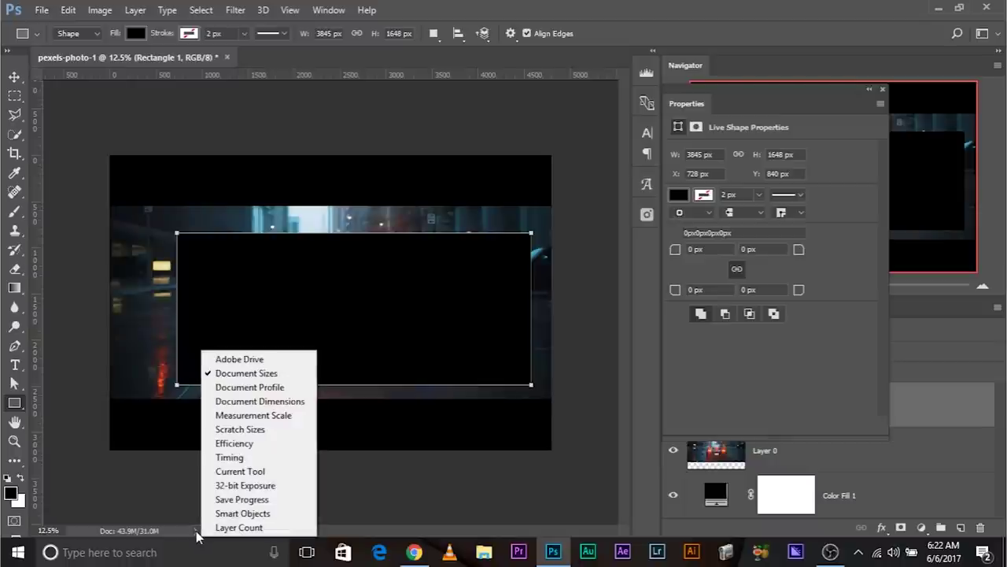
{"action": "left_click", "coordinate": [285, 401]}
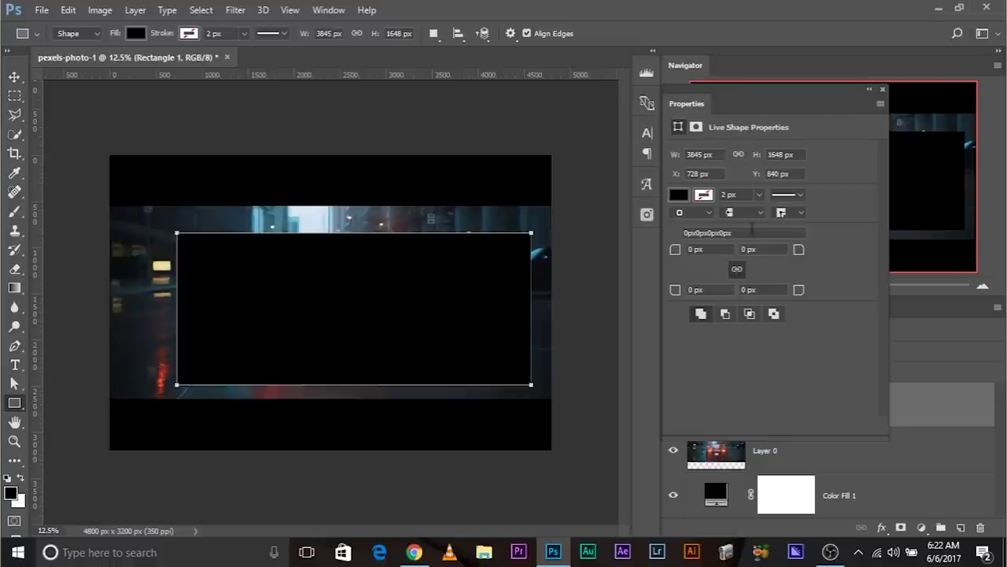
{"action": "left_click", "coordinate": [333, 9]}
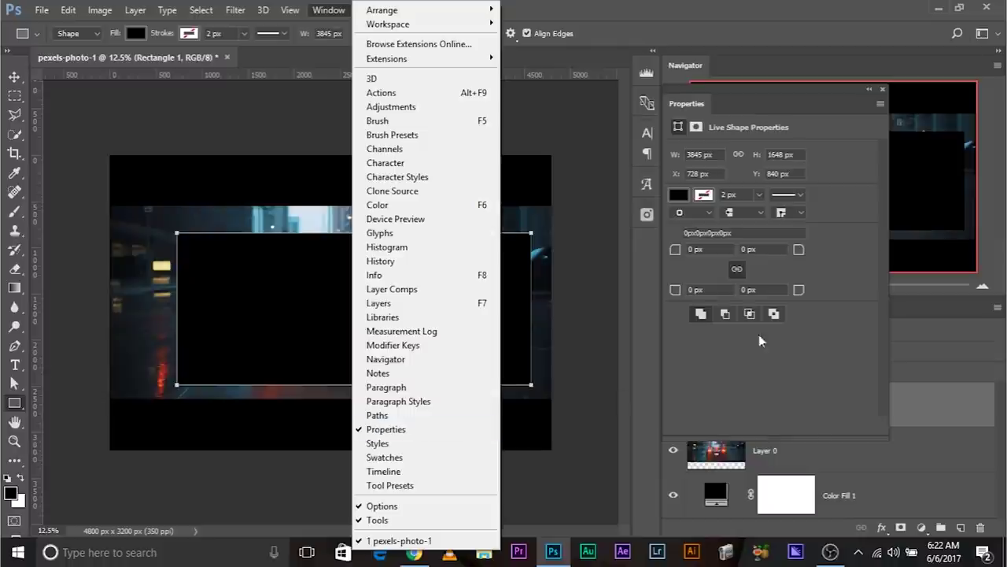
{"action": "left_click", "coordinate": [826, 173]}
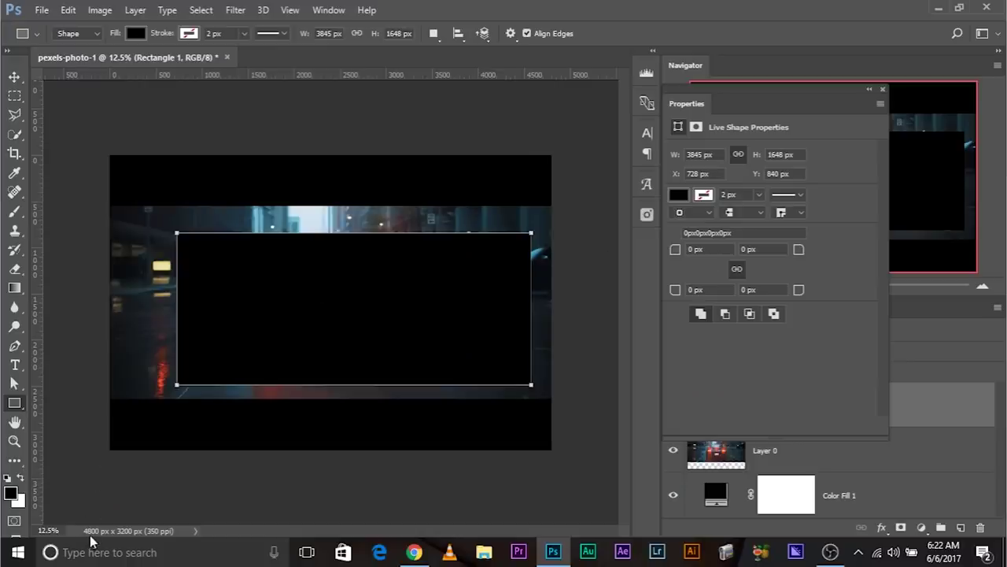
Set the rectangle's width to the full 4800 px with its width and height linked.
{"action": "left_click_drag", "start_coordinate": [719, 155], "coordinate": [686, 155]}
{"action": "type", "text": "480"}
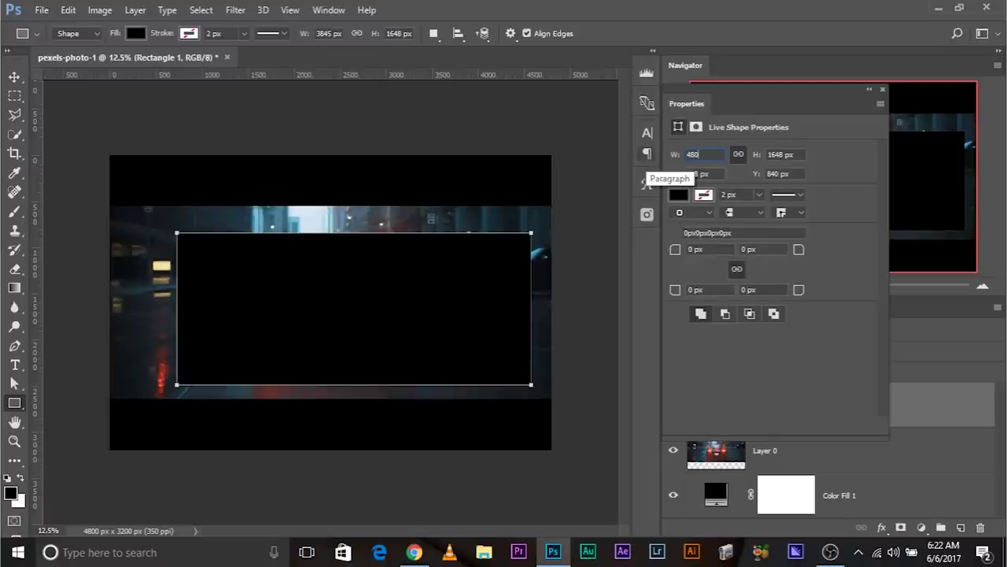
{"action": "type", "text": "0"}
{"action": "key", "text": "Return"}
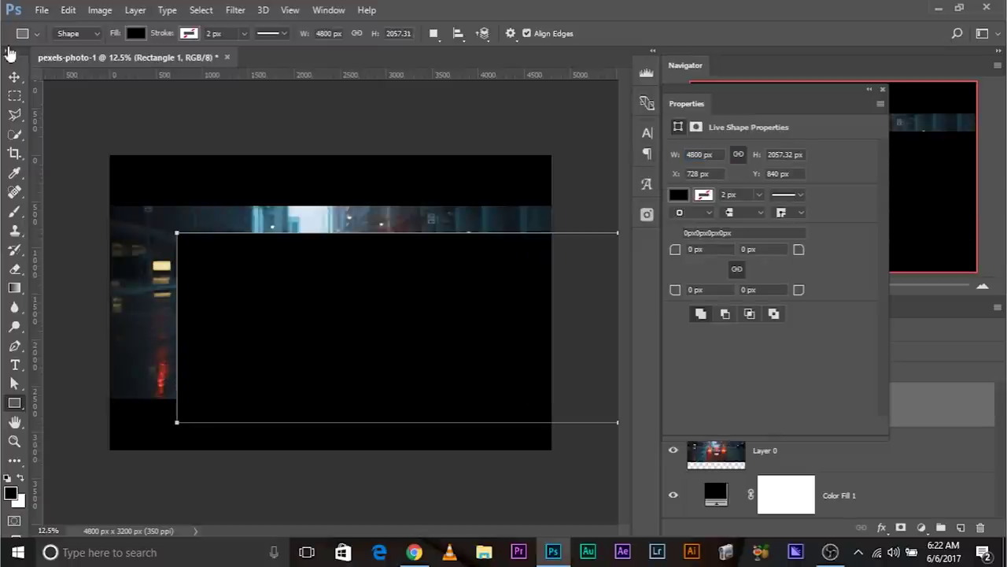
Move the rectangle to span the full canvas width at X 0 px, Y 571 px.
{"action": "left_click", "coordinate": [13, 78]}
{"action": "left_click_drag", "start_coordinate": [504, 362], "coordinate": [449, 327]}
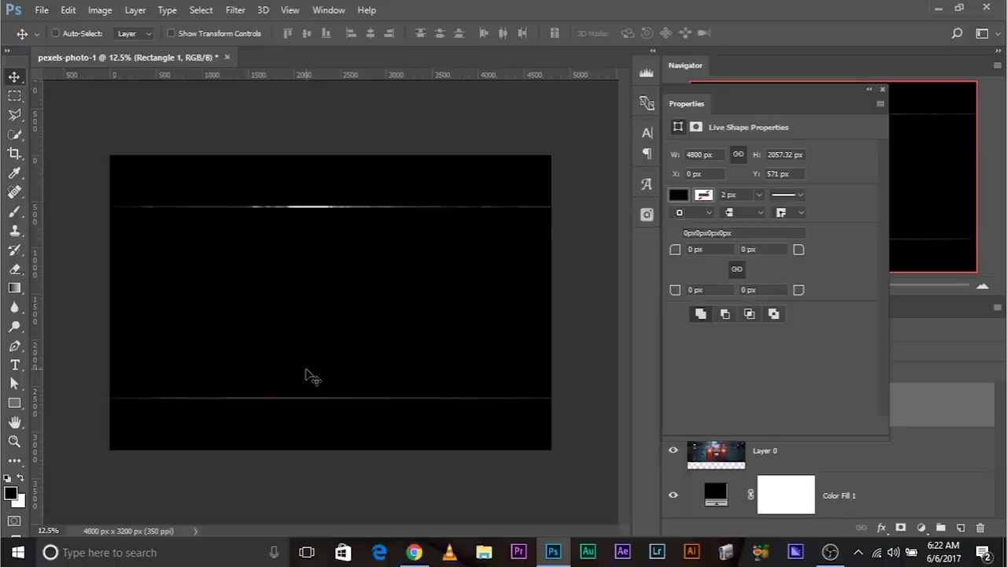
{"action": "left_click", "coordinate": [883, 89]}
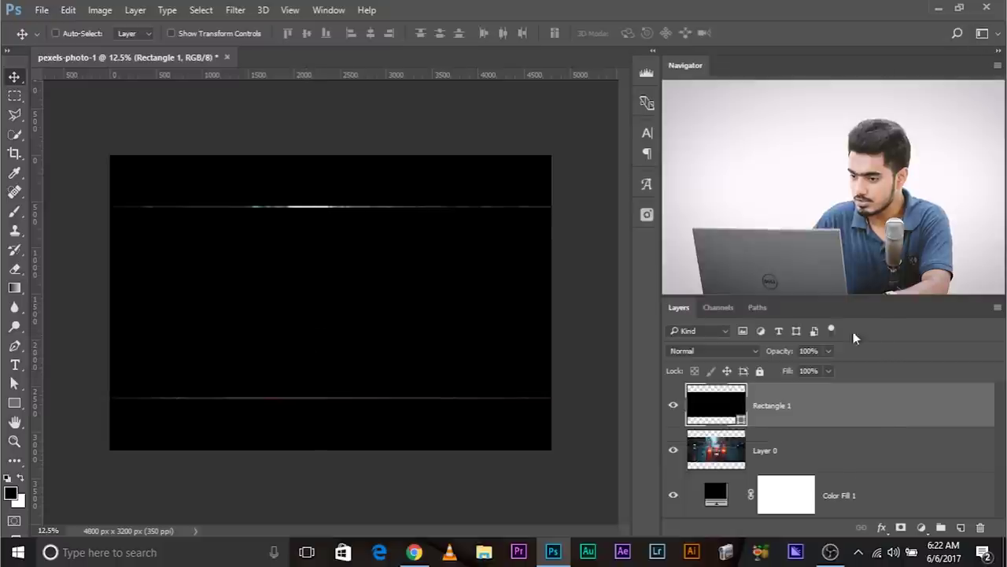
Place the rectangle layer beneath the car photo with the photo clipped to it, and group the two layers.
{"action": "left_click_drag", "start_coordinate": [798, 405], "coordinate": [803, 449]}
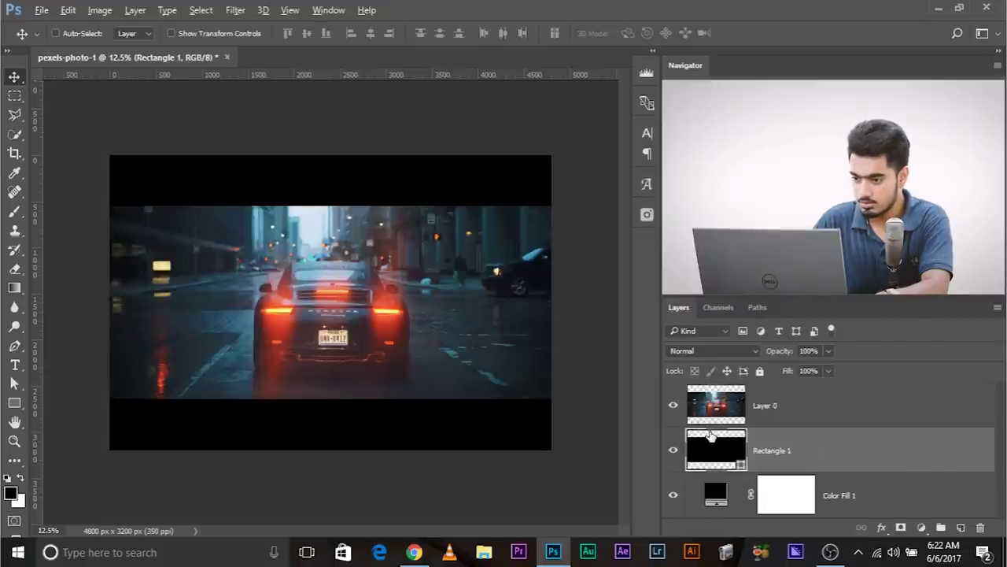
{"action": "left_click", "coordinate": [795, 427], "text": "alt"}
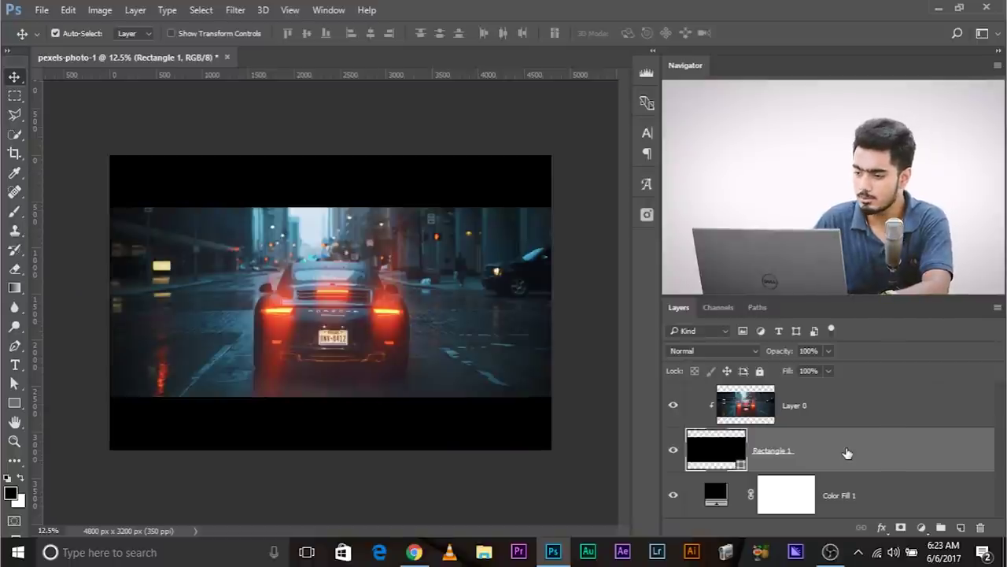
{"action": "left_click", "coordinate": [862, 407], "text": "shift"}
{"action": "key", "text": "ctrl+g"}
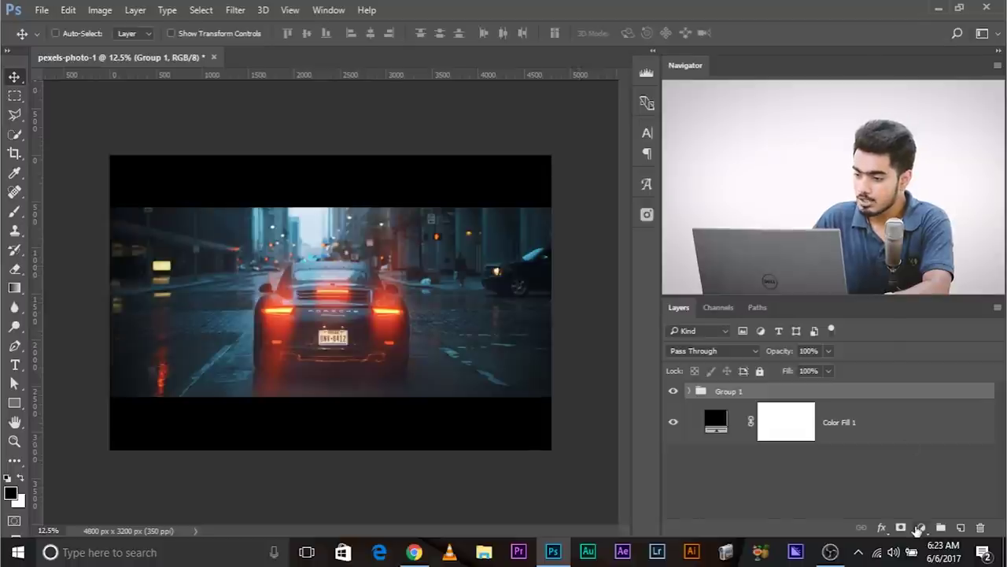
Add a Curves adjustment with lifted blacks, a shadow point at input 47, output 42, and white output lowered to 242.
{"action": "left_click", "coordinate": [922, 527]}
{"action": "left_click", "coordinate": [896, 293]}
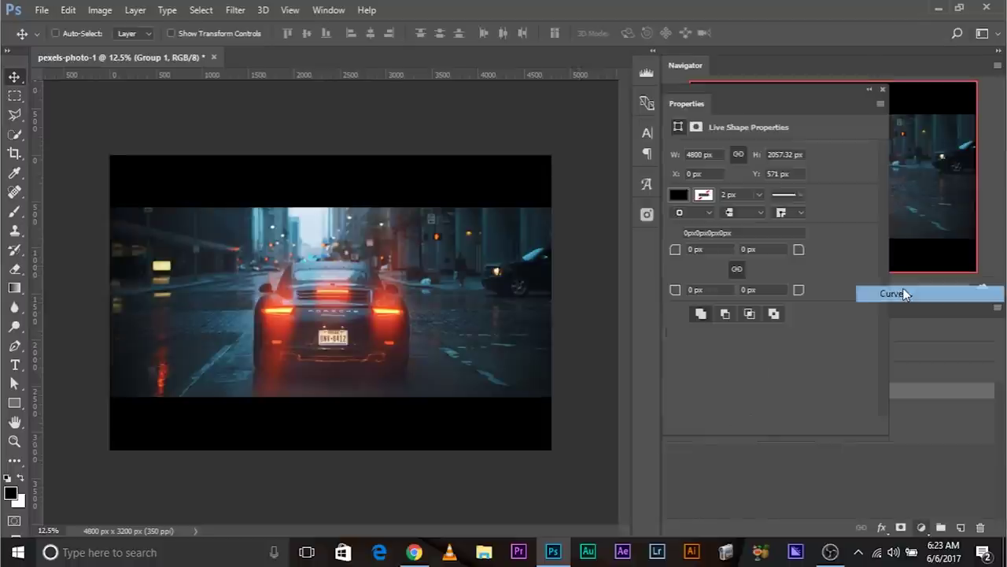
{"action": "left_click_drag", "start_coordinate": [699, 346], "coordinate": [731, 321]}
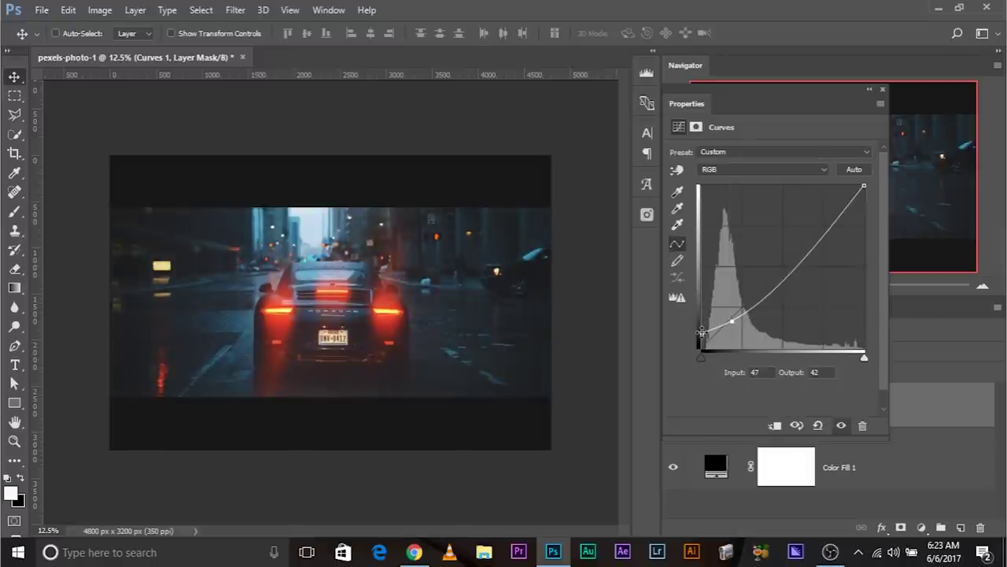
{"action": "left_click_drag", "start_coordinate": [864, 186], "coordinate": [864, 194]}
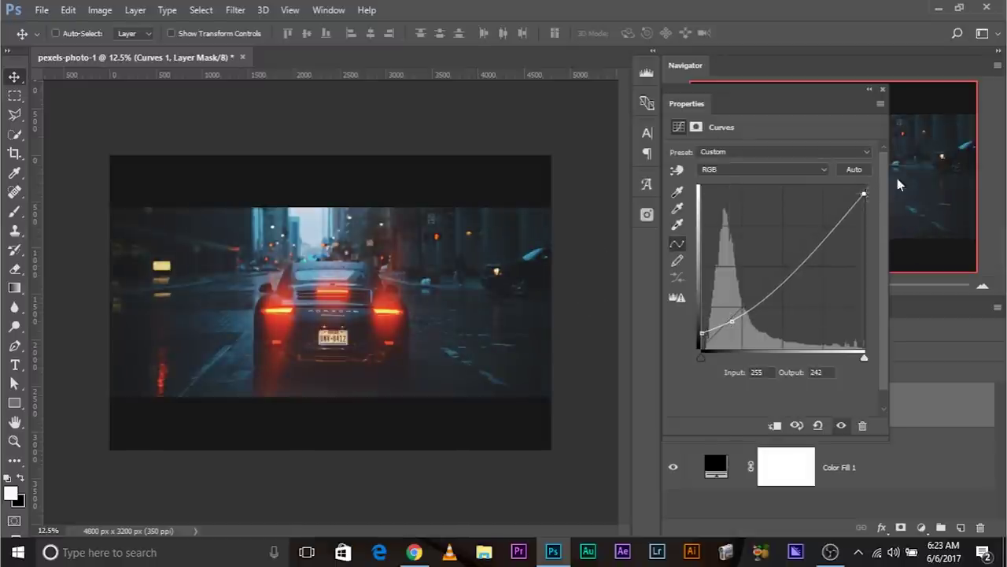
{"action": "left_click", "coordinate": [883, 90]}
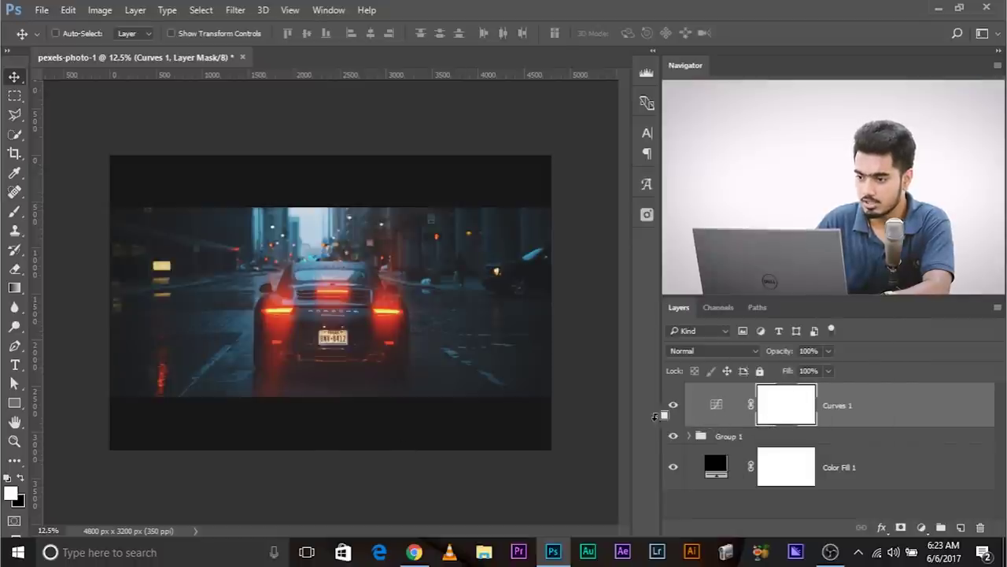
Clip the Curves adjustment to the photo group and compare the image with it hidden and shown.
{"action": "left_click", "coordinate": [667, 422], "text": "alt"}
{"action": "left_click", "coordinate": [673, 404]}
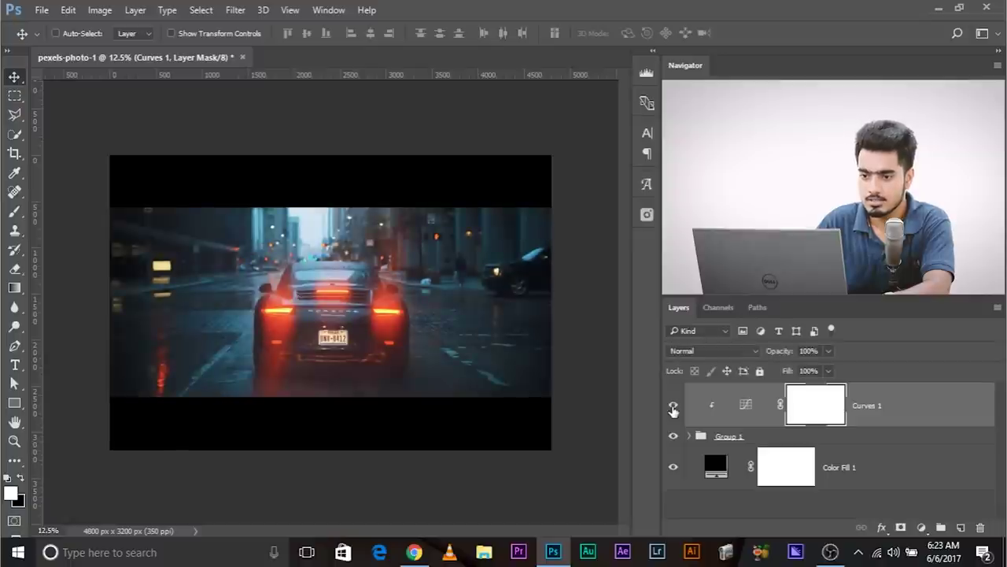
{"action": "left_click", "coordinate": [672, 404]}
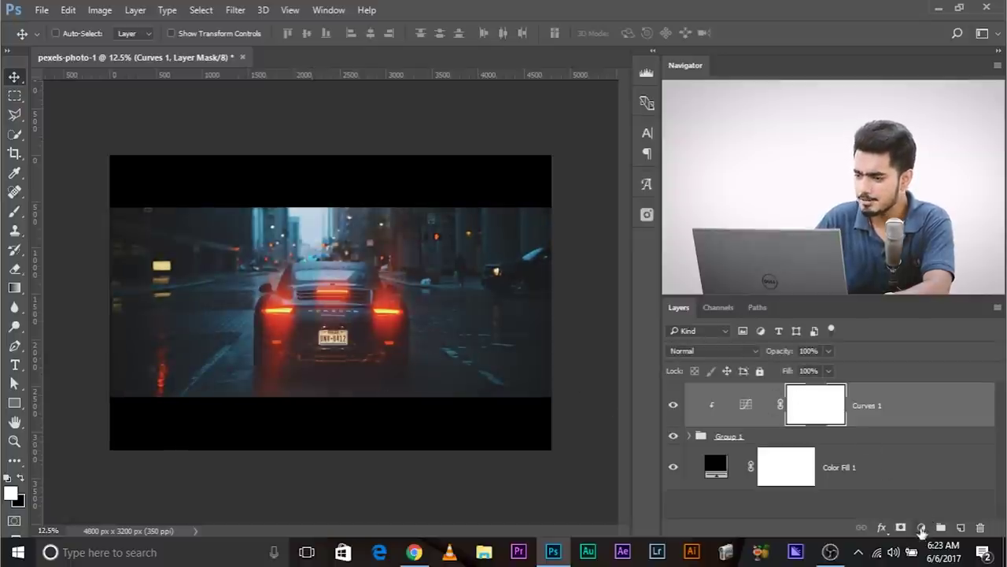
Add a Color Lookup adjustment clipped to the photo group, trying 3D LUTs from Candlelight.CUBE through Crisp_Warm.look to EdgyAmber.3DL.
{"action": "left_click", "coordinate": [922, 528]}
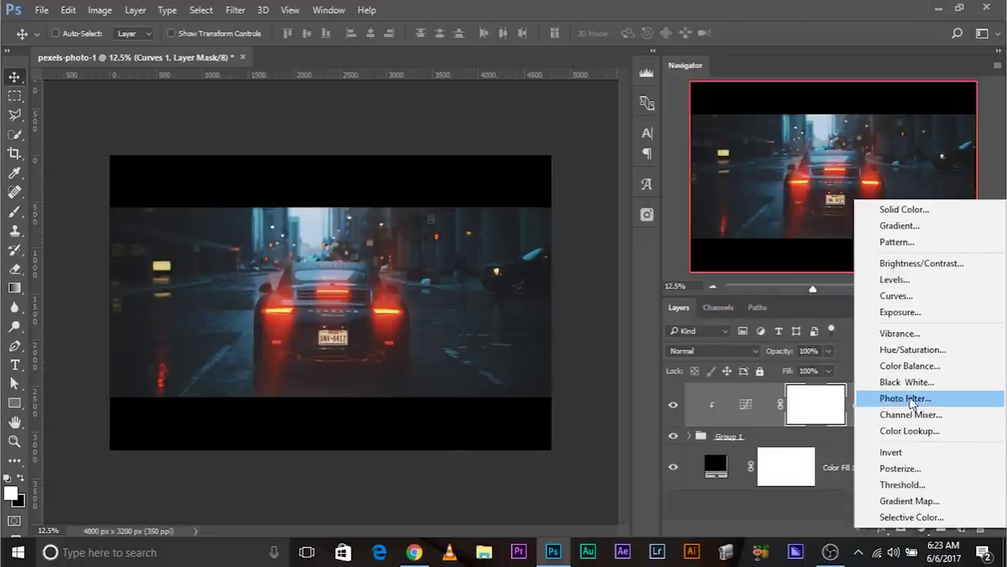
{"action": "left_click", "coordinate": [910, 431]}
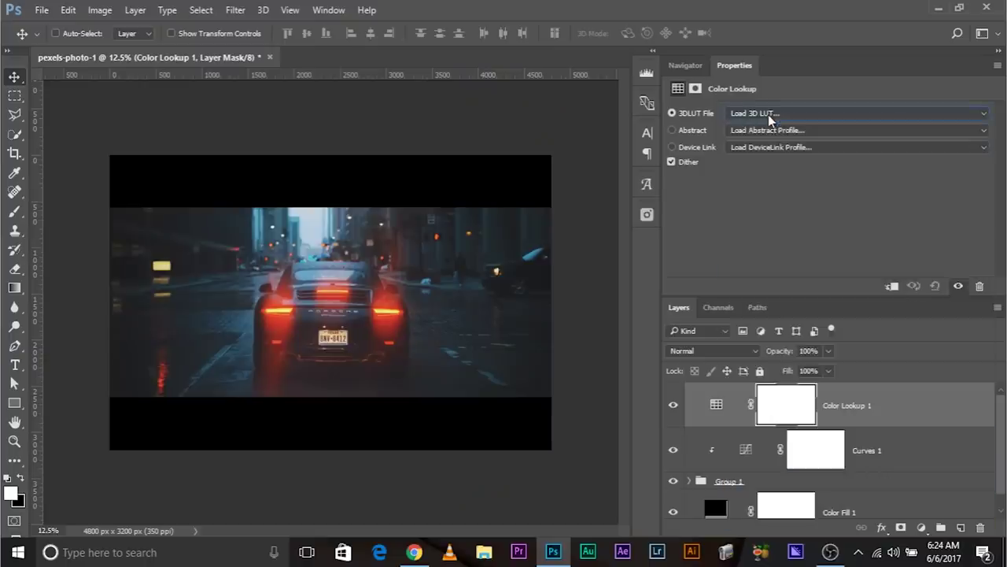
{"action": "left_click", "coordinate": [765, 115]}
{"action": "left_click", "coordinate": [767, 184]}
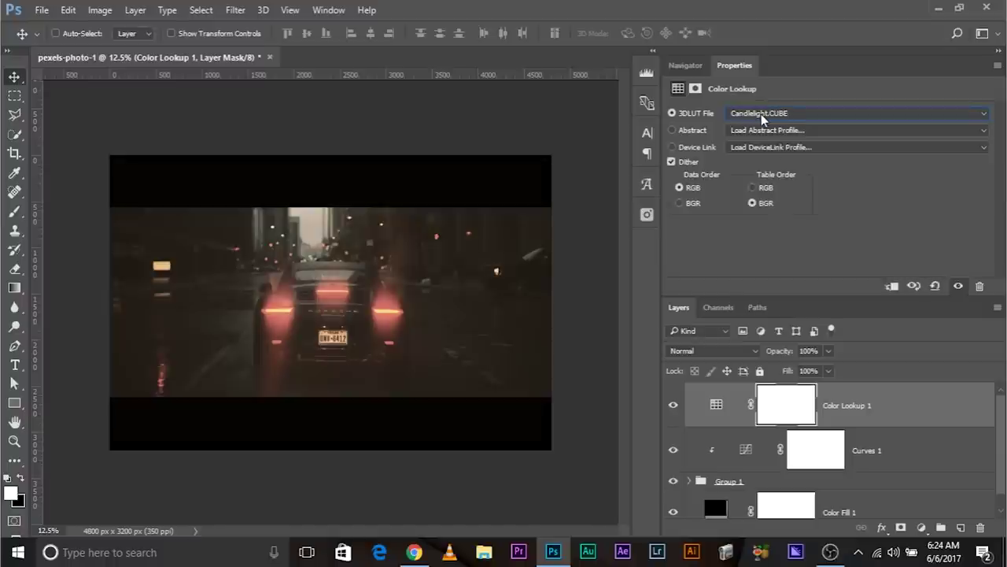
{"action": "key", "text": "Down"}
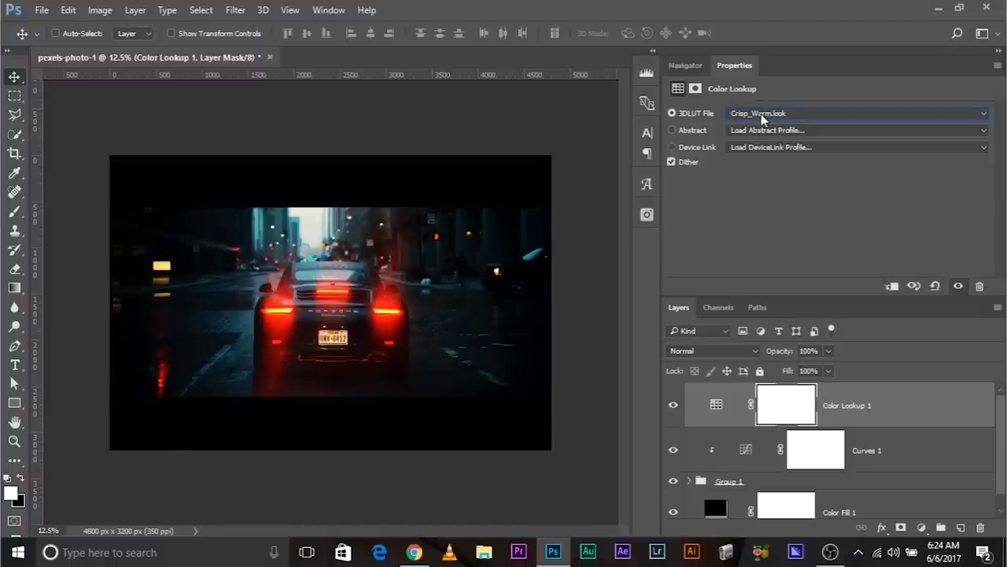
{"action": "key", "text": "Down"}
{"action": "key", "text": "Down"}
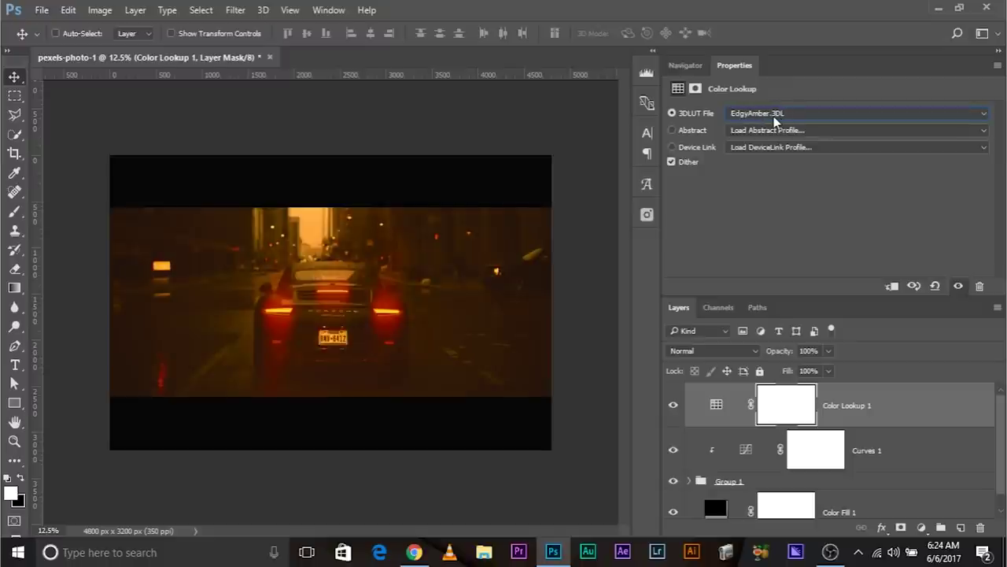
{"action": "scroll", "coordinate": [752, 481], "scroll_direction": "down", "scroll_amount": 1}
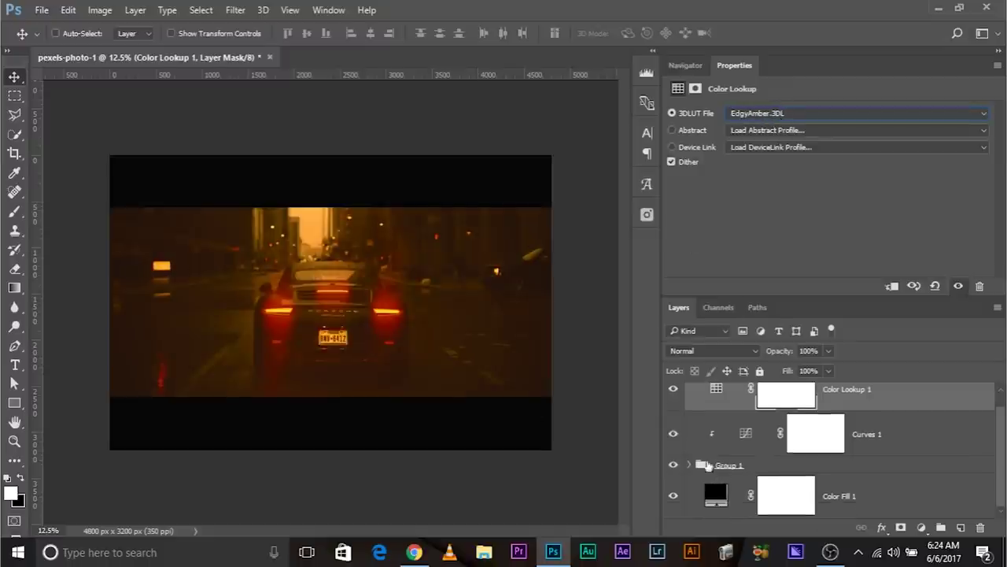
{"action": "left_click", "coordinate": [892, 287]}
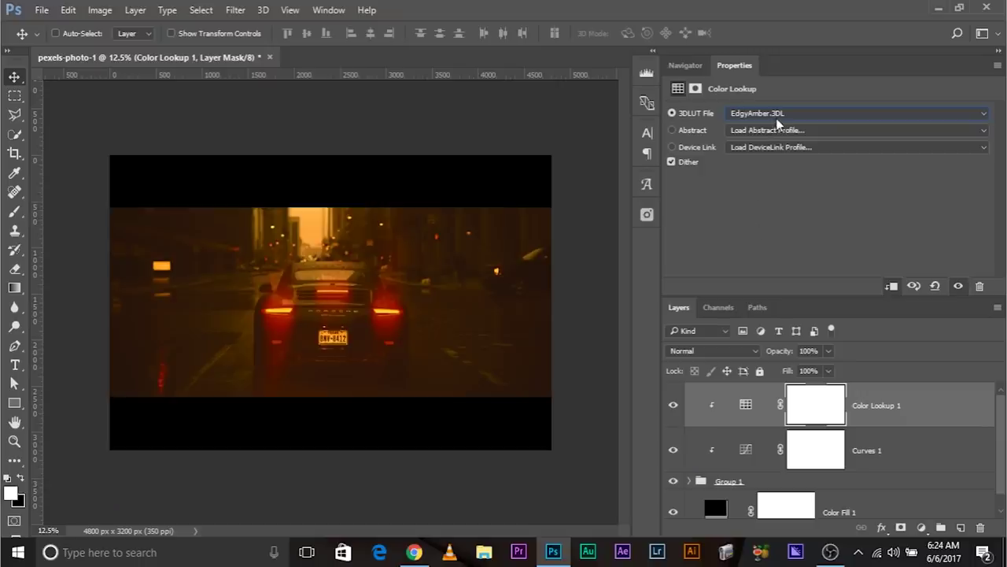
Try the LUTs up to Fuji ETERNA 250D Fuji 3510 on the Color Lookup adjustment and choose FoggyNight.3DL.
{"action": "key", "text": "Down"}
{"action": "key", "text": "Down"}
{"action": "key", "text": "Down"}
{"action": "key", "text": "Up"}
{"action": "key", "text": "Down"}
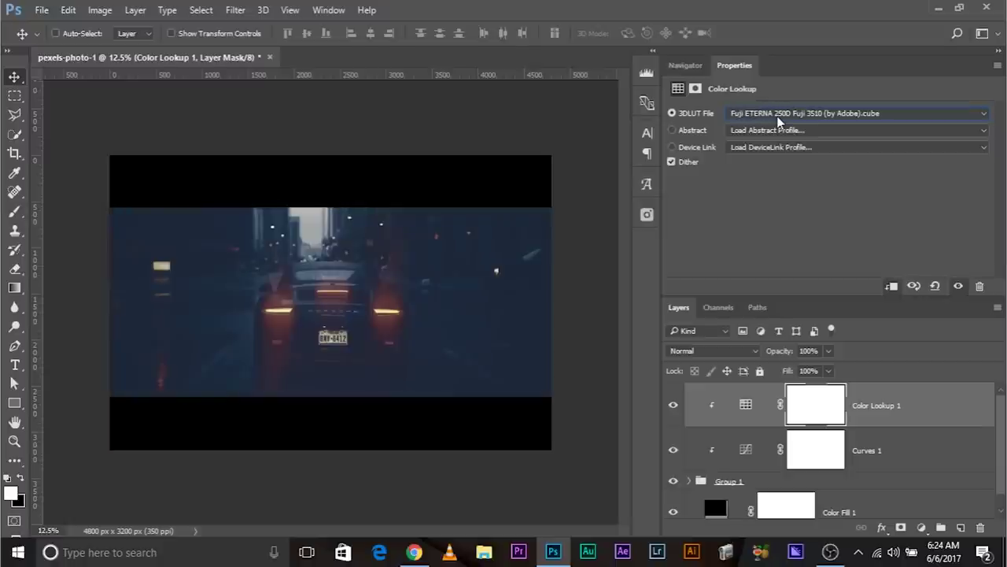
{"action": "left_click", "coordinate": [779, 114]}
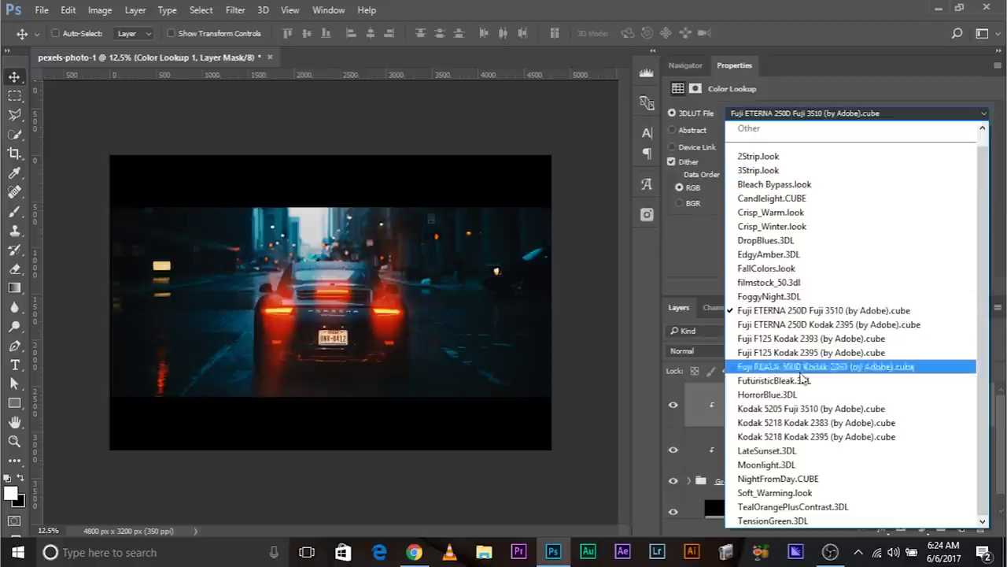
{"action": "left_click", "coordinate": [783, 299]}
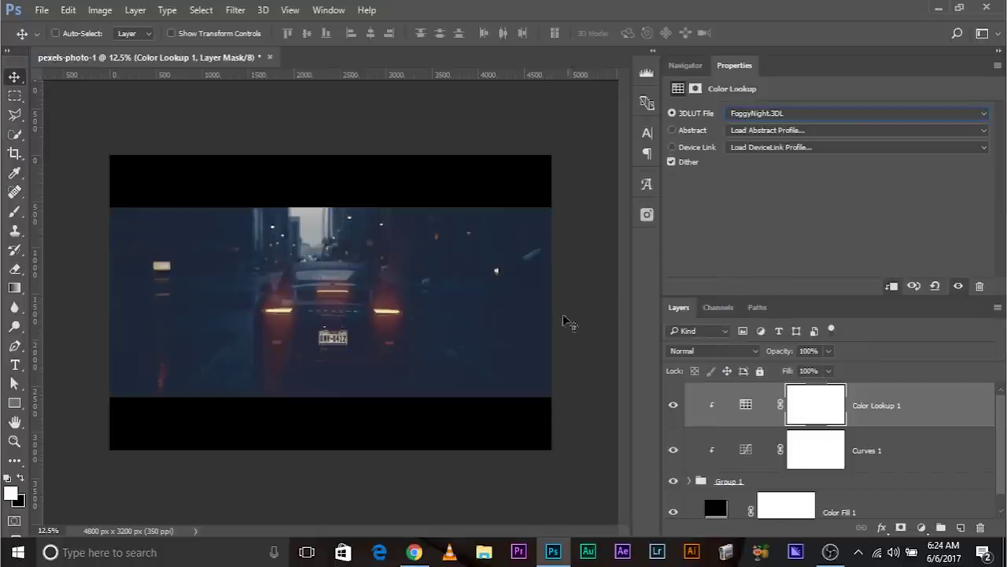
Lower the Color Lookup layer's opacity to 57% and change its 3D LUT to HorrorBlue.3DL.
{"action": "left_click", "coordinate": [828, 350]}
{"action": "mouse_move", "coordinate": [792, 378]}
{"action": "left_mouse_down"}
{"action": "mouse_move", "coordinate": [781, 378]}
{"action": "mouse_move", "coordinate": [798, 377]}
{"action": "left_mouse_up"}
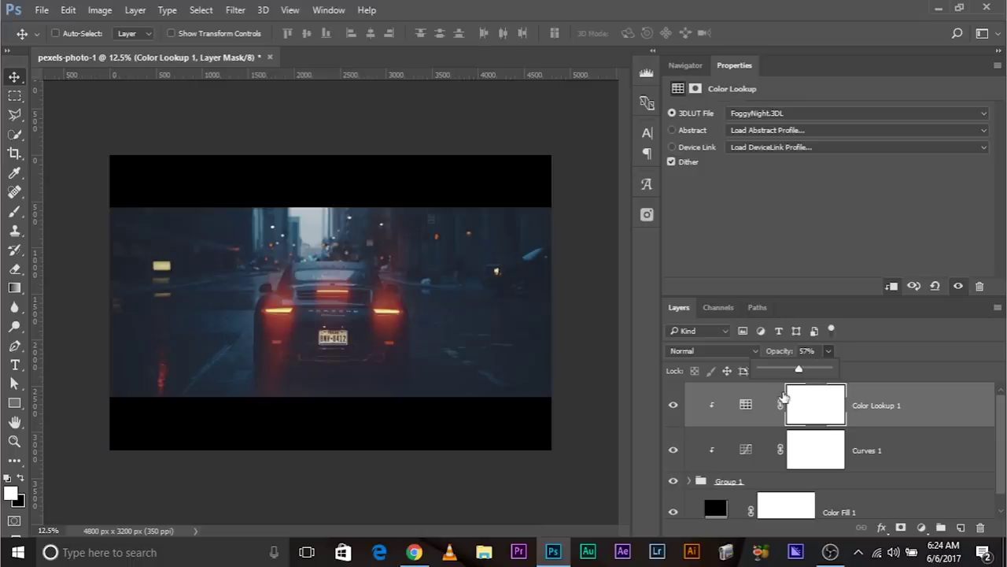
{"action": "left_click", "coordinate": [774, 113]}
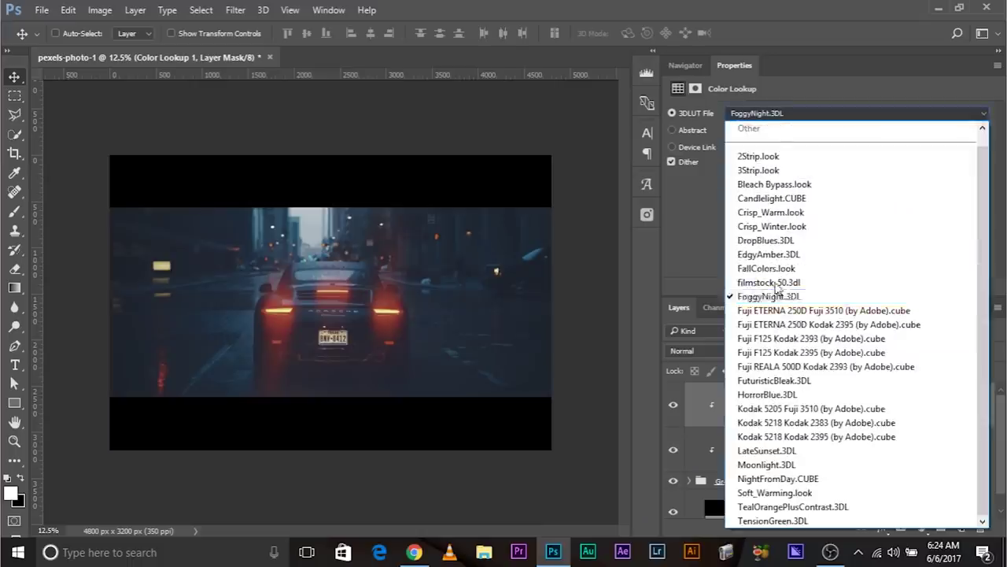
{"action": "left_click", "coordinate": [767, 394]}
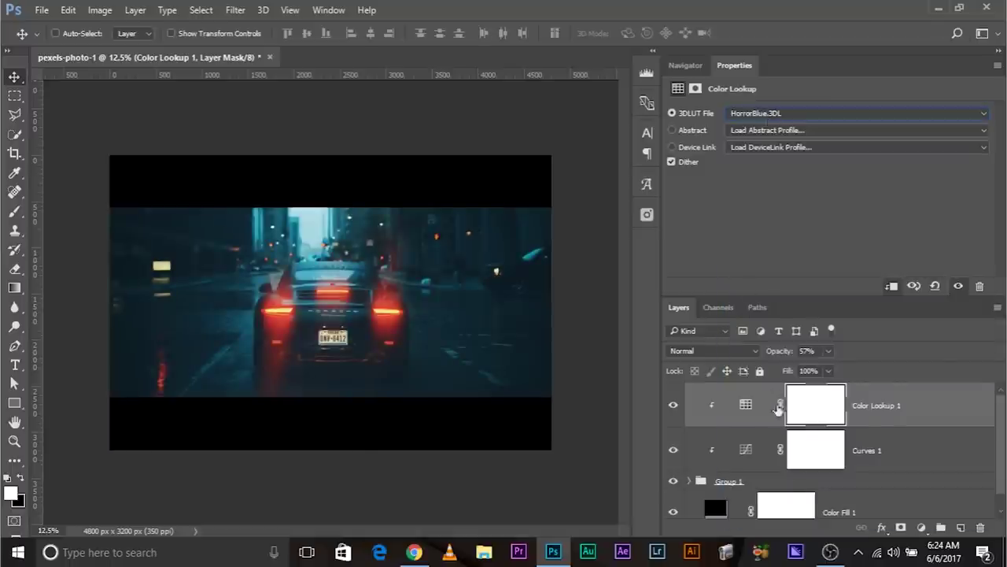
Compare the original car photo with the graded version by switching between the opening snapshot and the latest history state.
{"action": "scroll", "coordinate": [677, 495], "scroll_direction": "down", "scroll_amount": 1}
{"action": "left_click", "coordinate": [686, 468]}
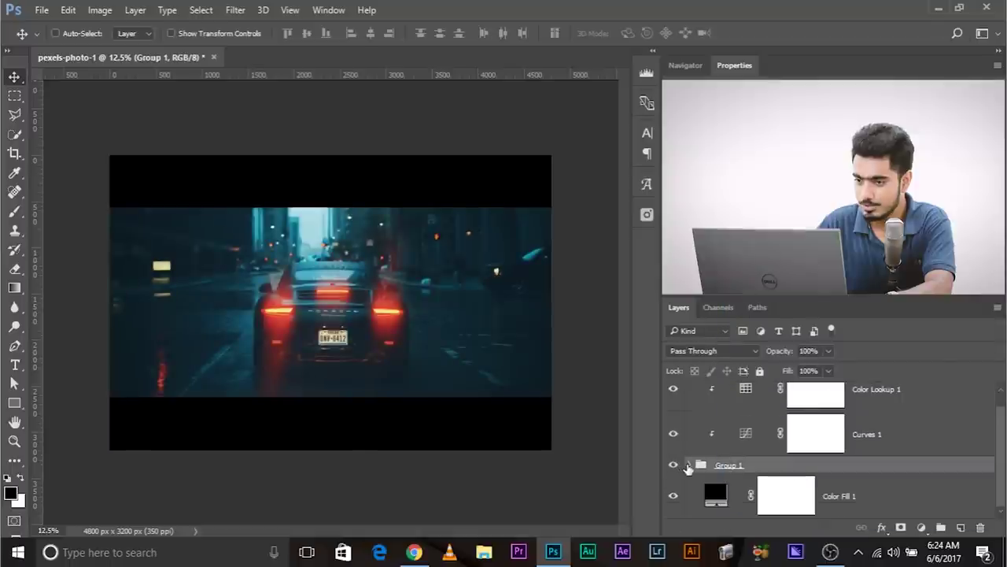
{"action": "left_click", "coordinate": [329, 10]}
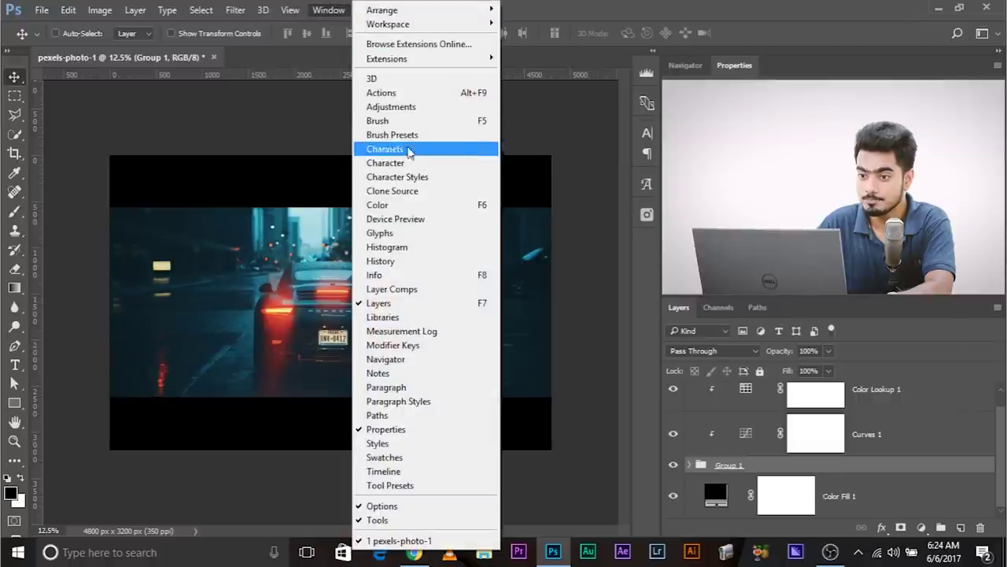
{"action": "left_click", "coordinate": [453, 260]}
{"action": "scroll", "coordinate": [582, 346], "scroll_direction": "up", "scroll_amount": 15}
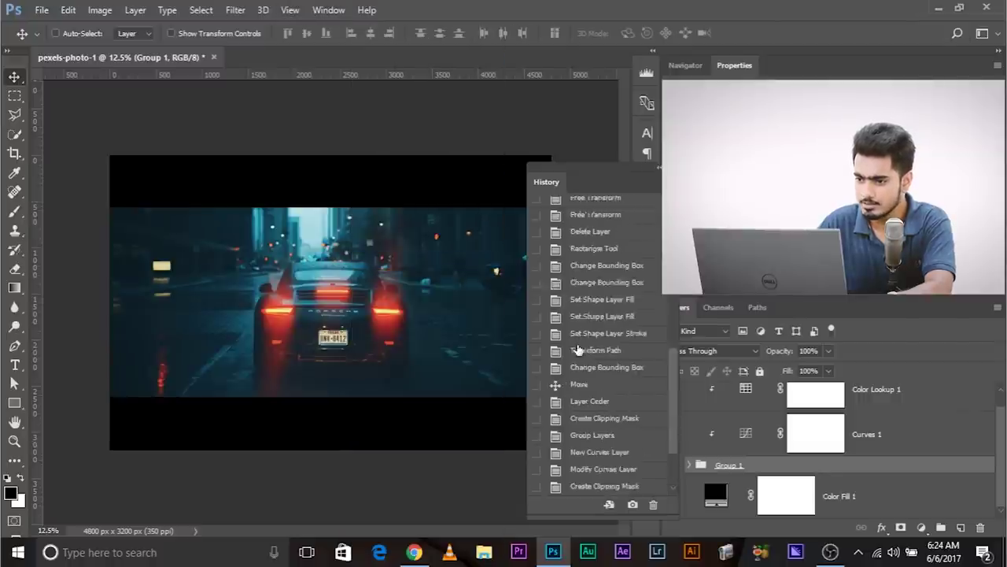
{"action": "left_click", "coordinate": [598, 204]}
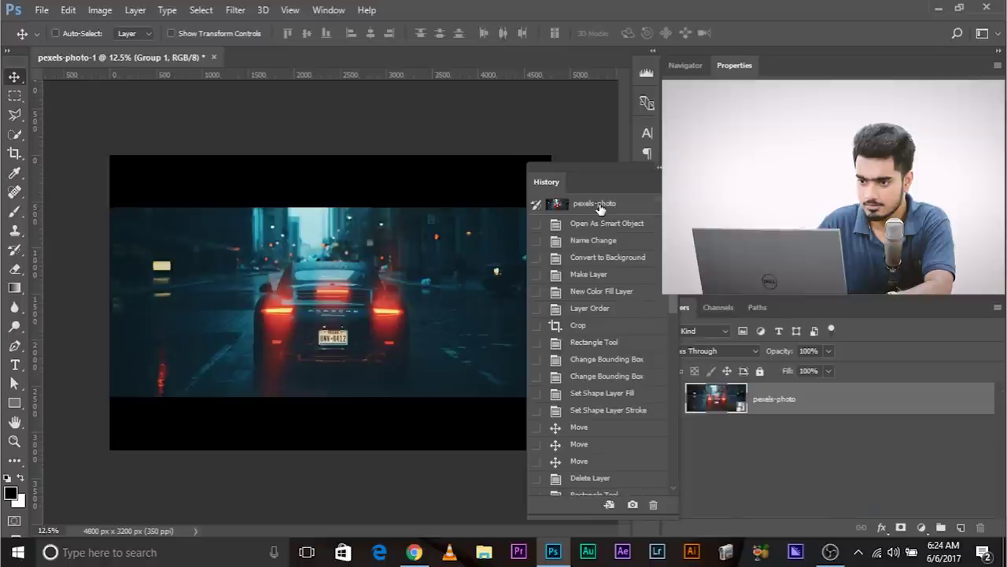
{"action": "scroll", "coordinate": [601, 260], "scroll_direction": "down", "scroll_amount": 5}
{"action": "scroll", "coordinate": [591, 480], "scroll_direction": "down", "scroll_amount": 5}
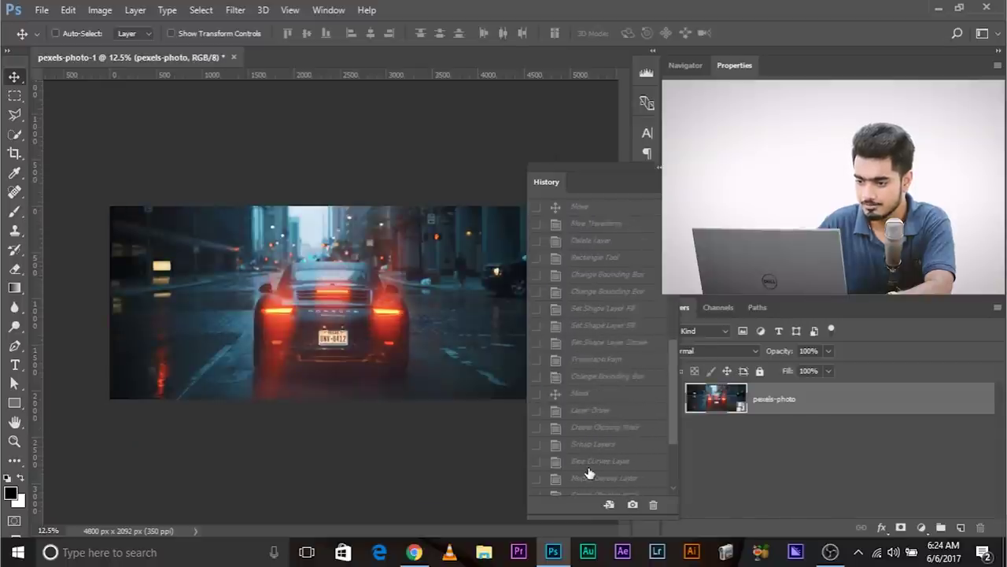
{"action": "left_click", "coordinate": [590, 486]}
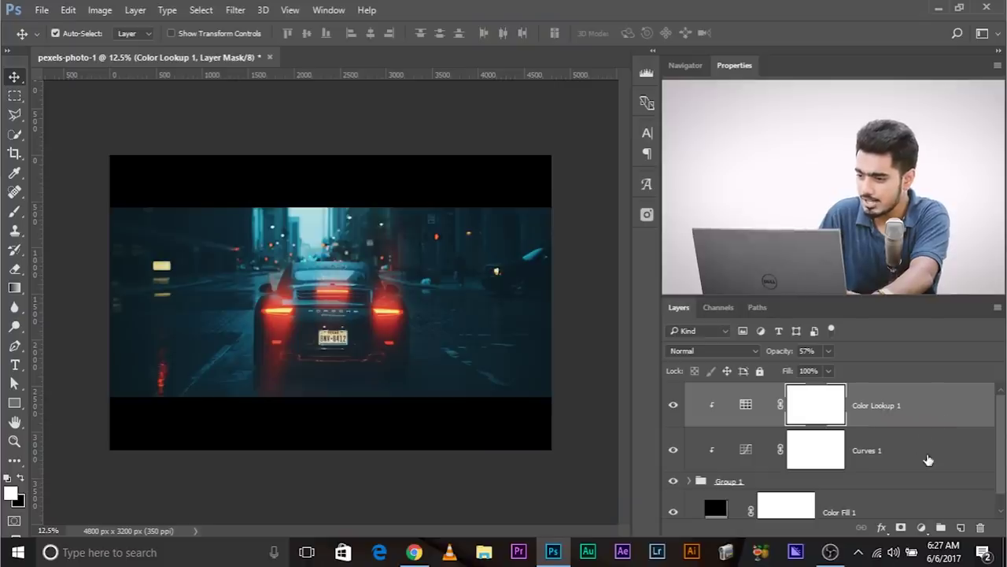
Replace the Color Lookup and Curves adjustments with a new Curves adjustment whose black input point is moved inward to deepen the shadows.
{"action": "left_click", "coordinate": [938, 448], "text": "shift"}
{"action": "left_click_drag", "start_coordinate": [938, 448], "coordinate": [980, 528]}
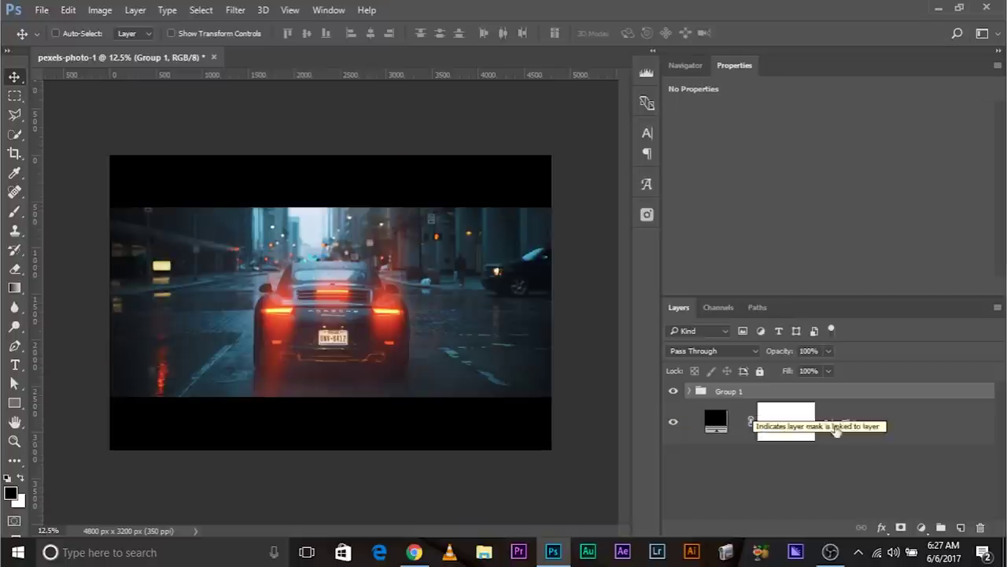
{"action": "left_click", "coordinate": [922, 529]}
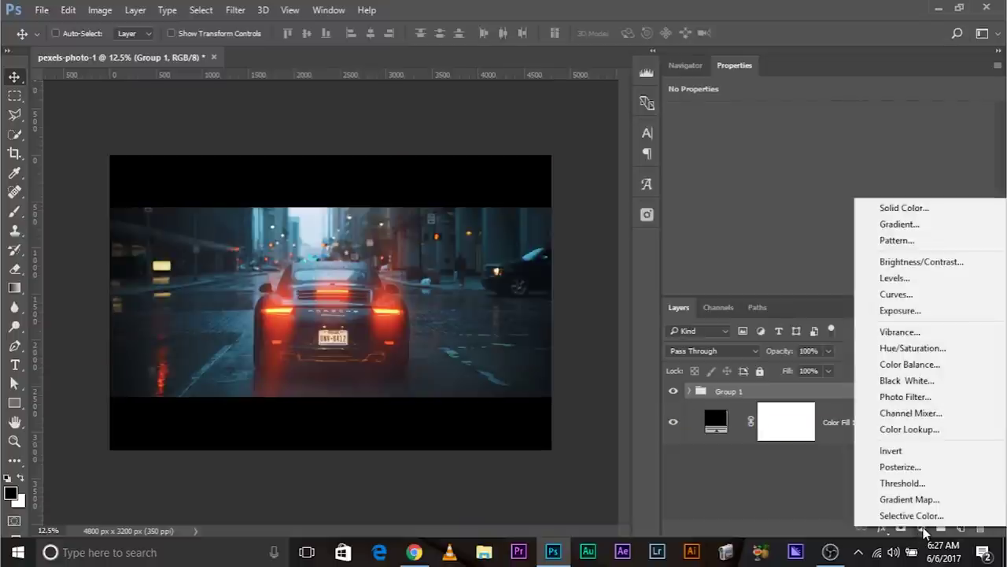
{"action": "left_click", "coordinate": [912, 295]}
{"action": "scroll", "coordinate": [818, 197], "scroll_direction": "down", "scroll_amount": 3}
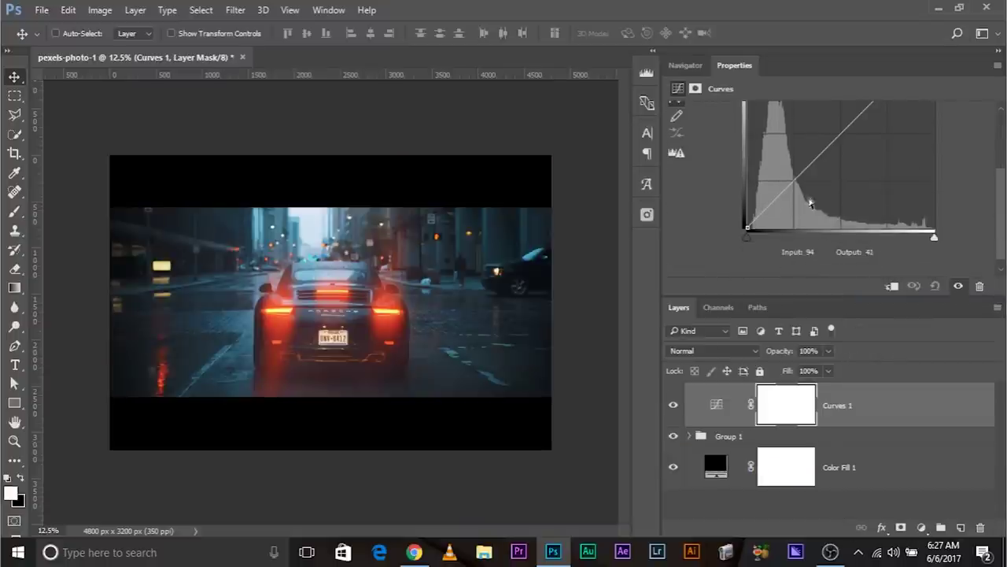
{"action": "left_click_drag", "start_coordinate": [753, 241], "coordinate": [779, 241]}
{"action": "scroll", "coordinate": [779, 236], "scroll_direction": "up", "scroll_amount": 2}
Add a second Curves adjustment and raise the Blue channel's black point to output 38.
{"action": "left_click", "coordinate": [923, 527]}
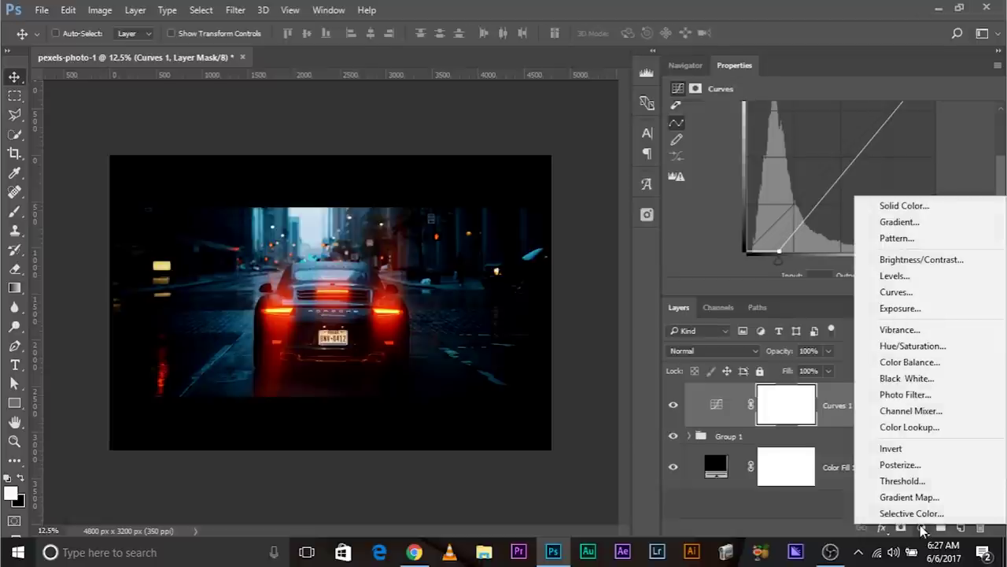
{"action": "left_click", "coordinate": [897, 291]}
{"action": "scroll", "coordinate": [779, 228], "scroll_direction": "up", "scroll_amount": 2}
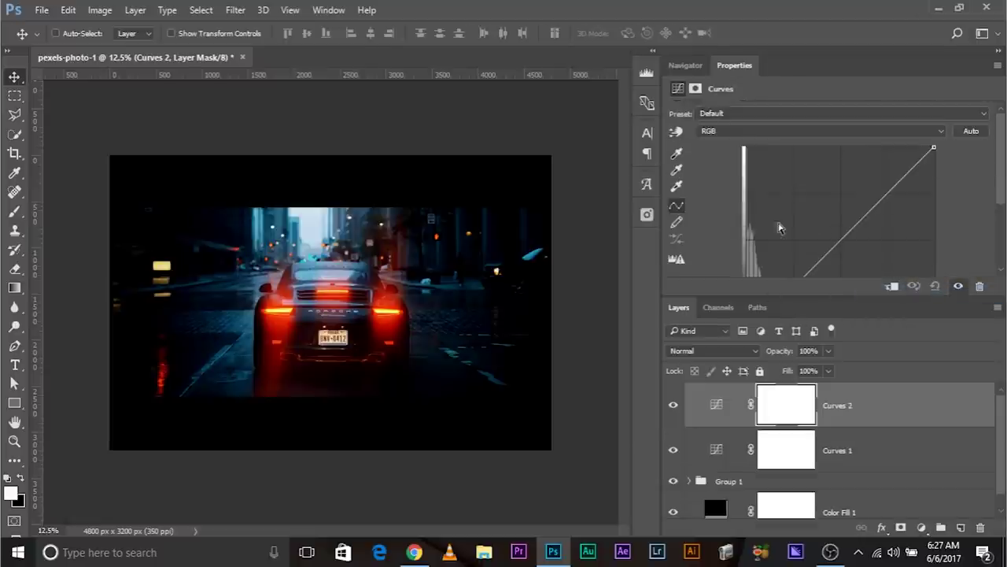
{"action": "left_click", "coordinate": [758, 132]}
{"action": "left_click", "coordinate": [760, 166]}
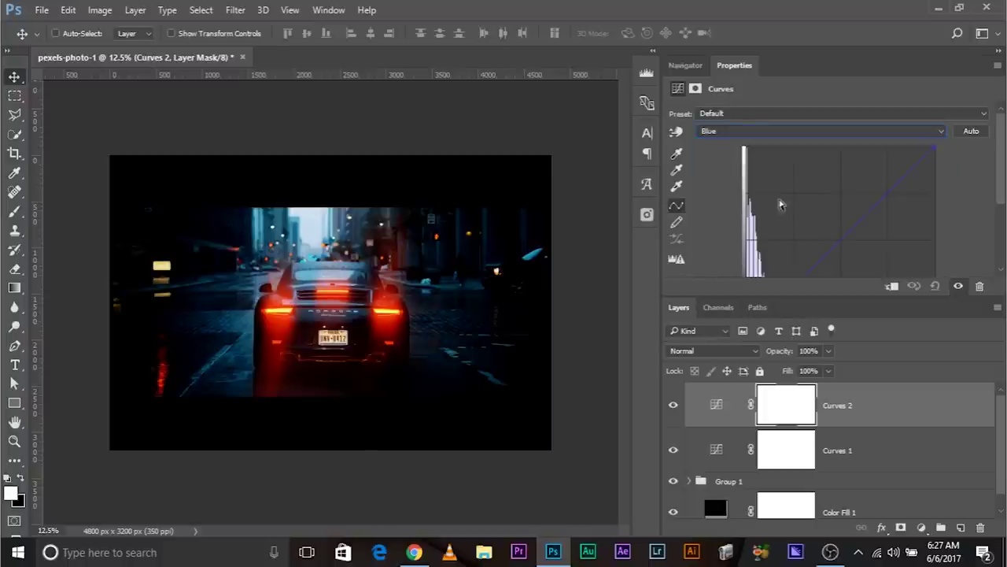
{"action": "scroll", "coordinate": [779, 216], "scroll_direction": "down", "scroll_amount": 3}
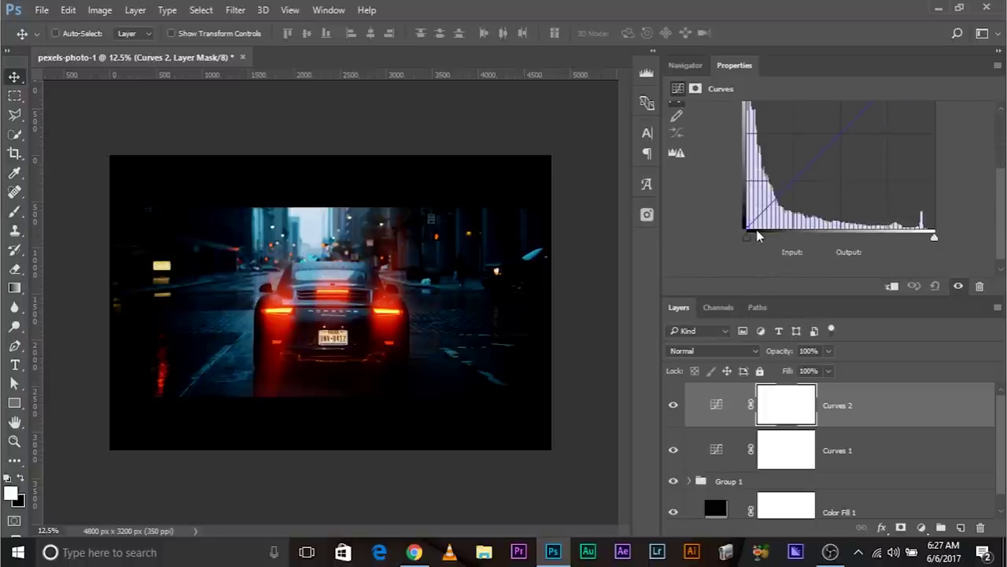
{"action": "left_click_drag", "start_coordinate": [747, 229], "coordinate": [747, 200]}
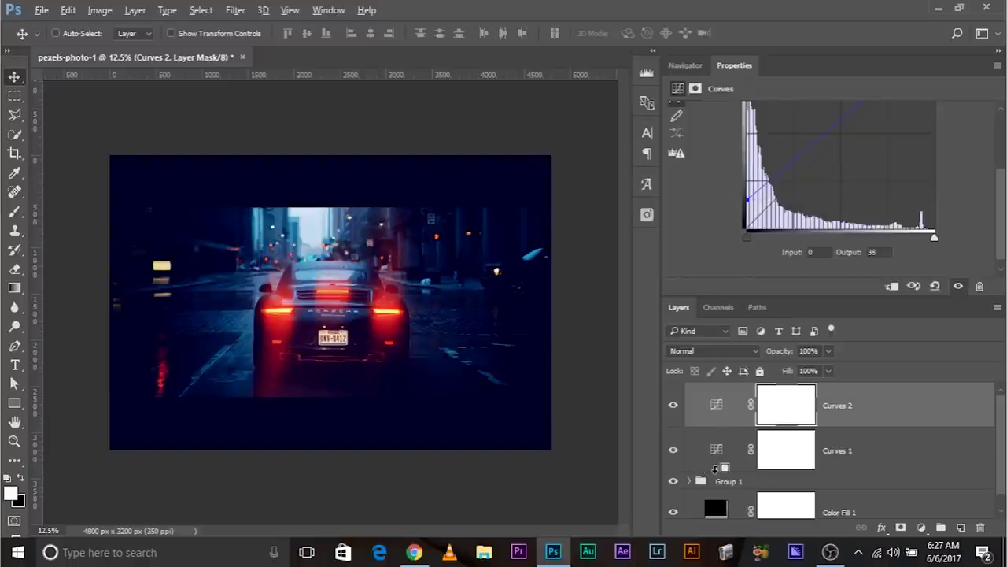
Clip both Curves adjustments to the photo group and lower the Blue channel's black point slightly on the upper one.
{"action": "left_click", "coordinate": [715, 469], "text": "alt"}
{"action": "left_click", "coordinate": [723, 420], "text": "alt"}
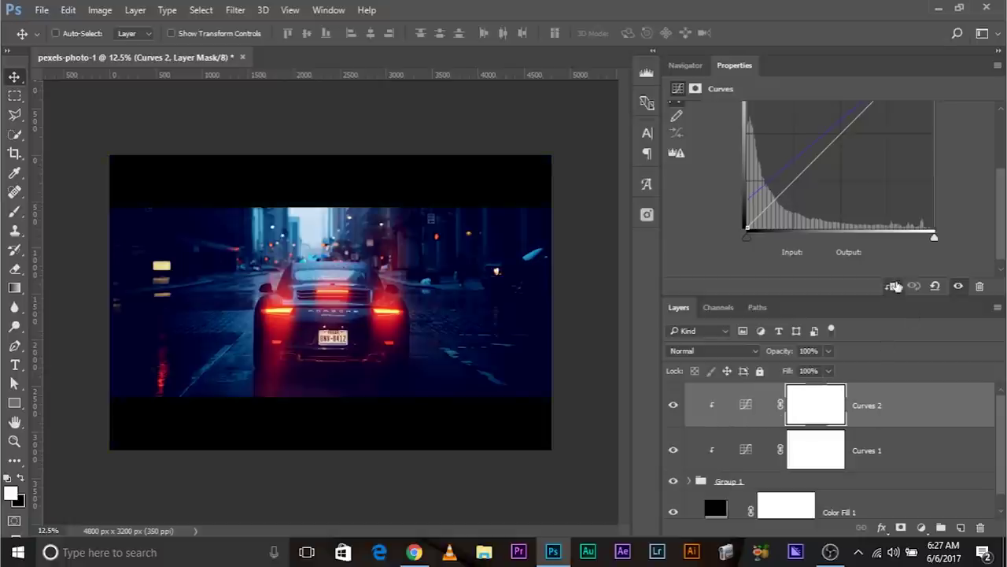
{"action": "scroll", "coordinate": [834, 249], "scroll_direction": "up", "scroll_amount": 3}
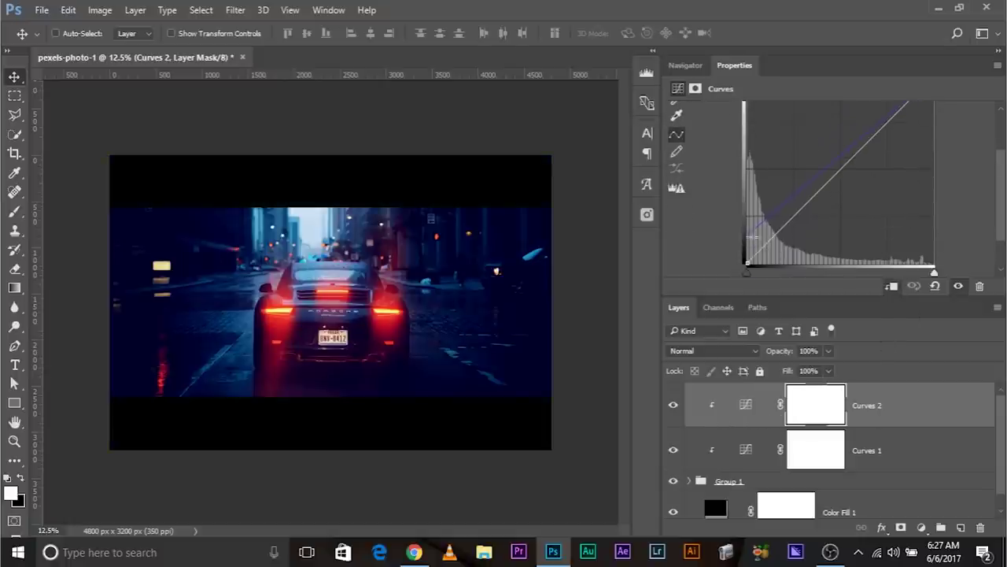
{"action": "left_click", "coordinate": [749, 132]}
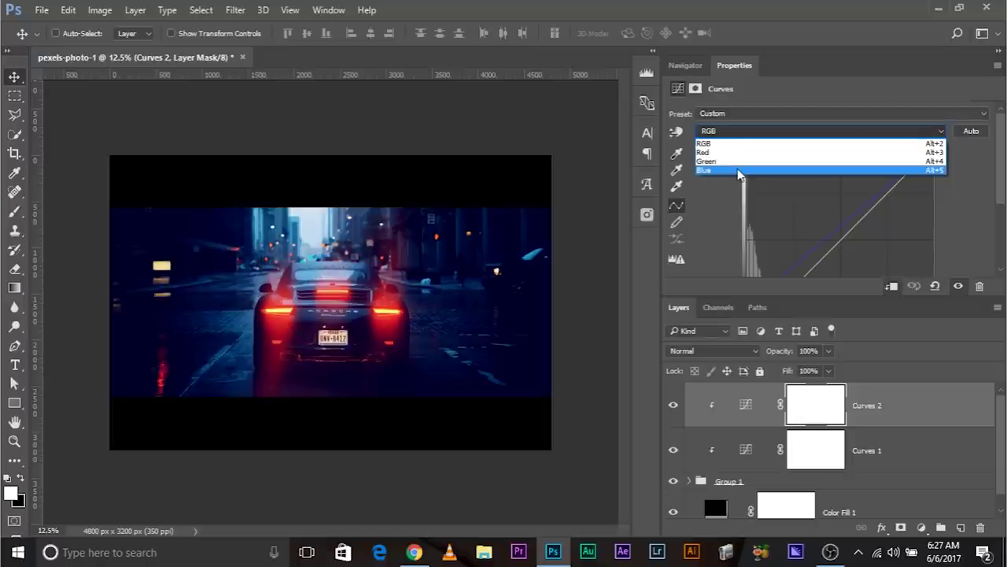
{"action": "left_click", "coordinate": [713, 168]}
{"action": "scroll", "coordinate": [799, 261], "scroll_direction": "down", "scroll_amount": 1}
{"action": "left_click_drag", "start_coordinate": [745, 230], "coordinate": [748, 242]}
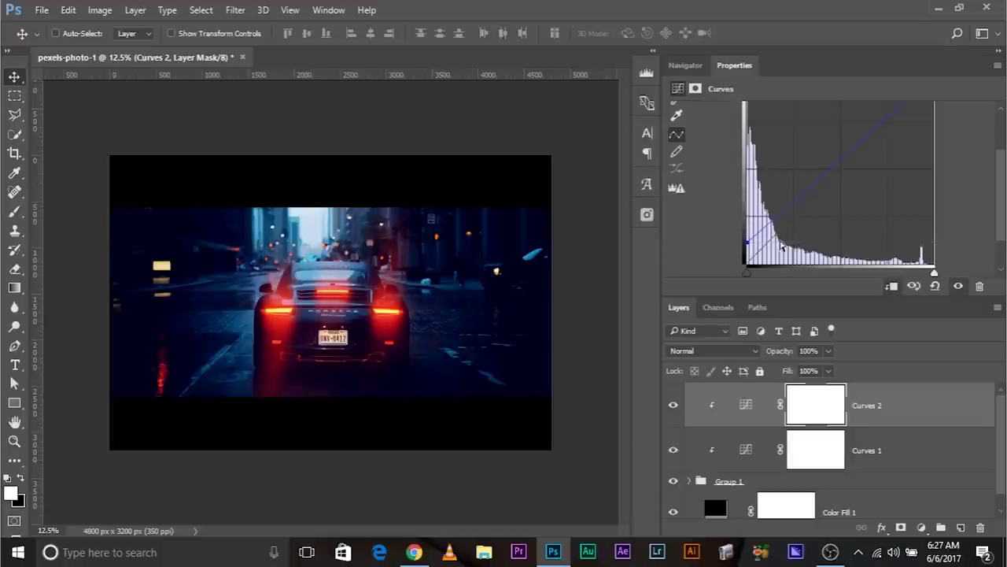
{"action": "scroll", "coordinate": [763, 232], "scroll_direction": "up", "scroll_amount": 1}
{"action": "scroll", "coordinate": [764, 232], "scroll_direction": "down", "scroll_amount": 2}
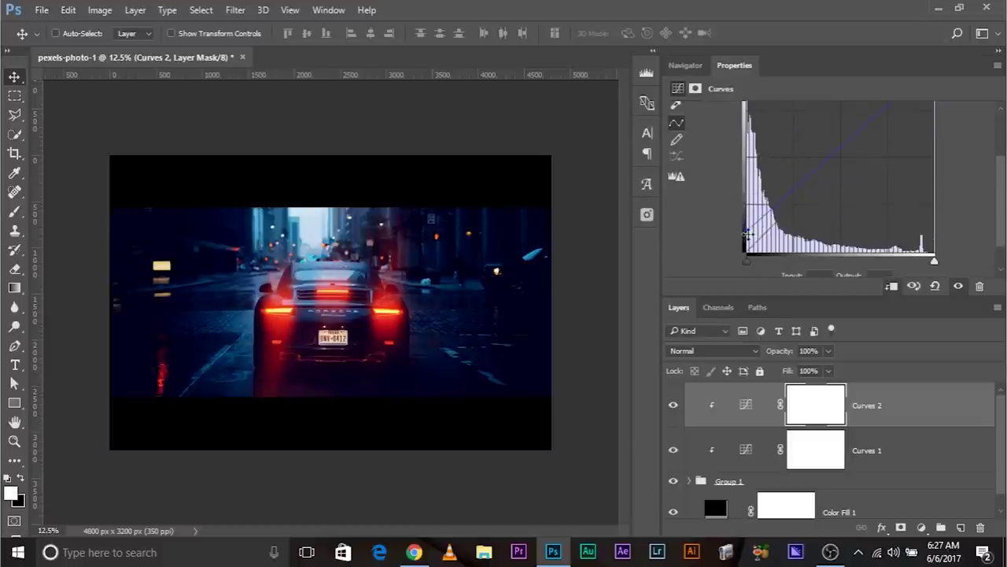
Raise the black point of the composite RGB curve in the upper Curves adjustment to fade the shadows.
{"action": "scroll", "coordinate": [746, 231], "scroll_direction": "up", "scroll_amount": 2}
{"action": "left_click", "coordinate": [736, 131]}
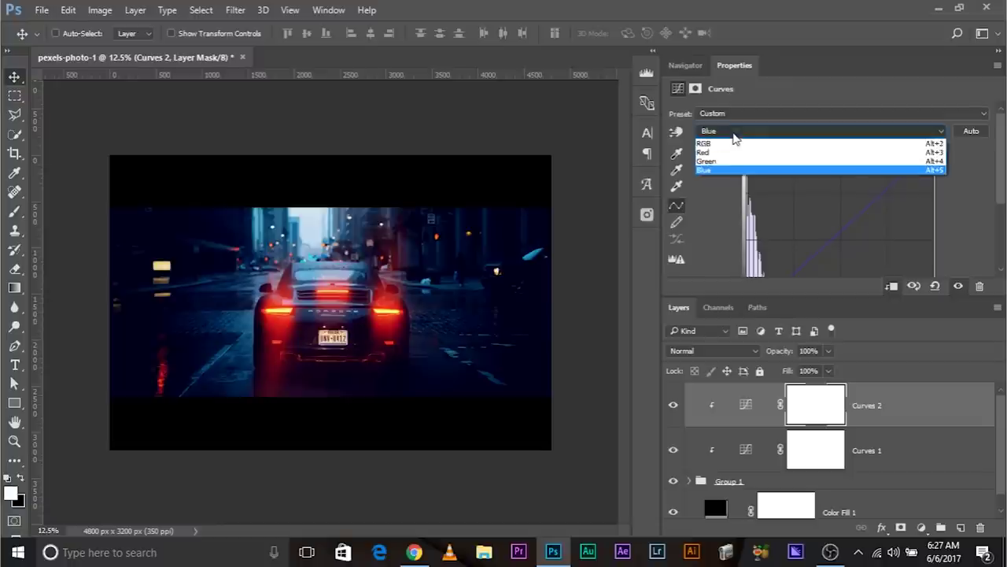
{"action": "left_click", "coordinate": [732, 152]}
{"action": "left_click", "coordinate": [735, 130]}
{"action": "left_click", "coordinate": [705, 143]}
{"action": "scroll", "coordinate": [754, 236], "scroll_direction": "down", "scroll_amount": 2}
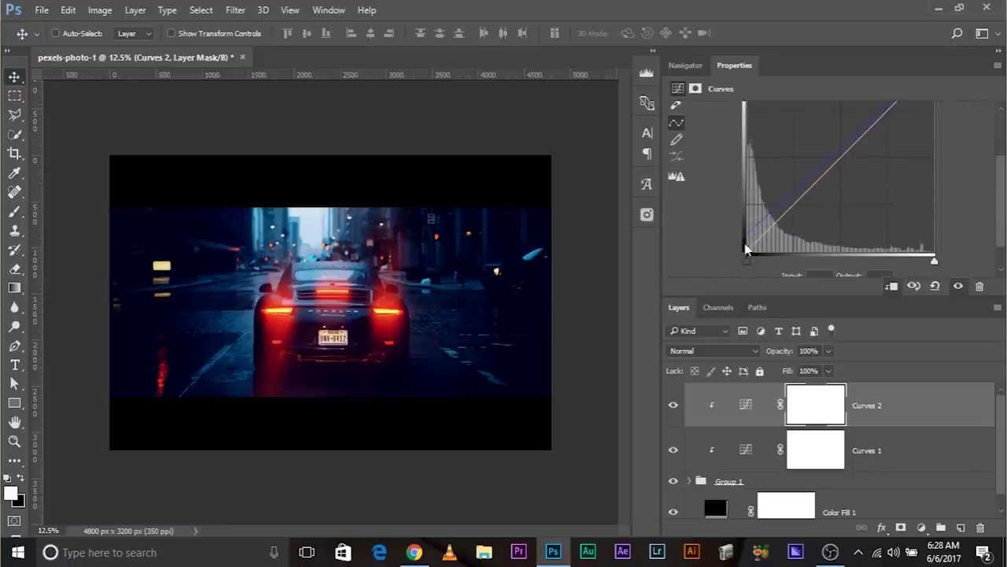
{"action": "left_click_drag", "start_coordinate": [746, 249], "coordinate": [746, 231]}
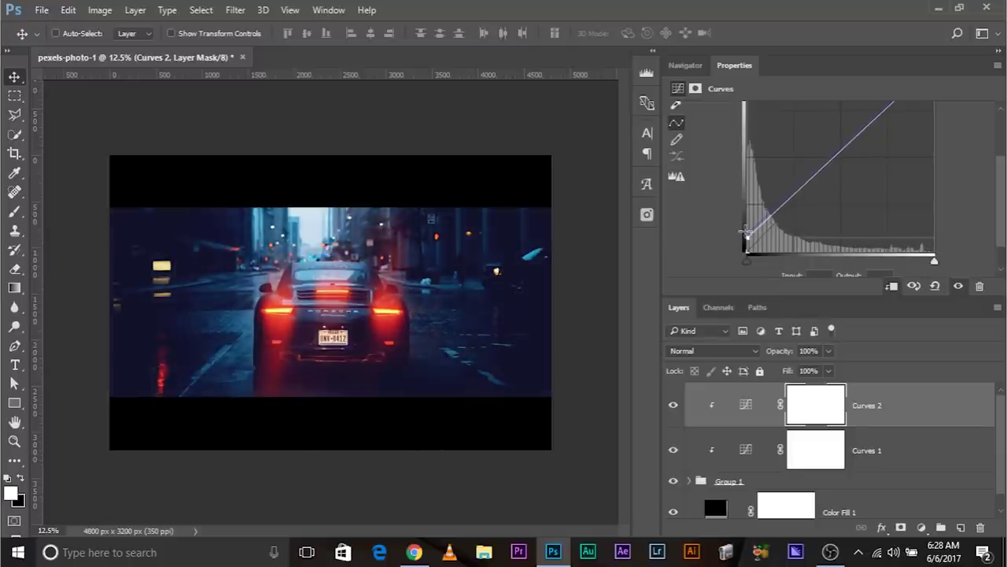
Raise the Red channel's black point slightly in the upper Curves adjustment to tint the shadows.
{"action": "scroll", "coordinate": [767, 201], "scroll_direction": "up", "scroll_amount": 2}
{"action": "left_click", "coordinate": [761, 135]}
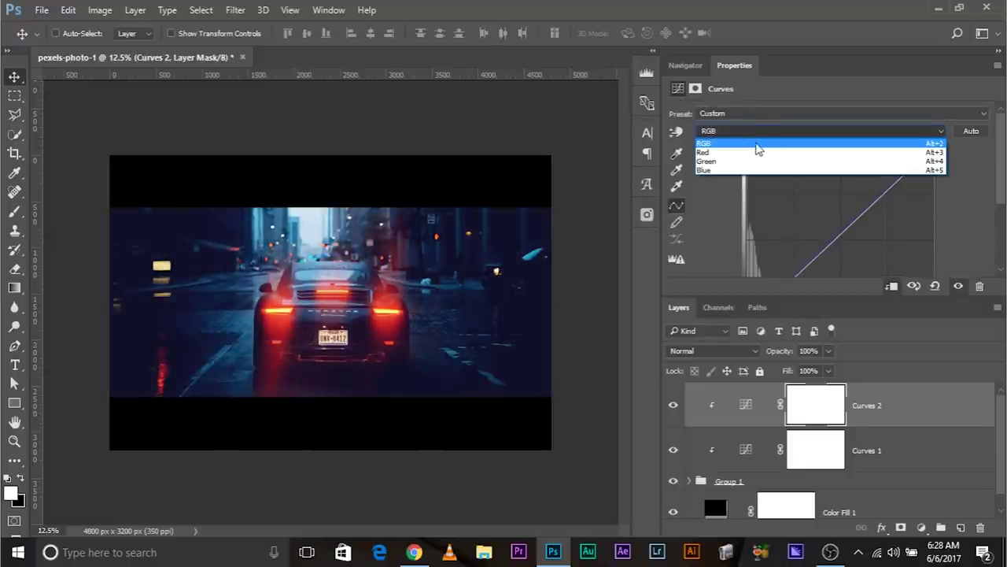
{"action": "left_click", "coordinate": [758, 145]}
{"action": "scroll", "coordinate": [759, 196], "scroll_direction": "down", "scroll_amount": 2}
{"action": "left_click_drag", "start_coordinate": [750, 251], "coordinate": [746, 238]}
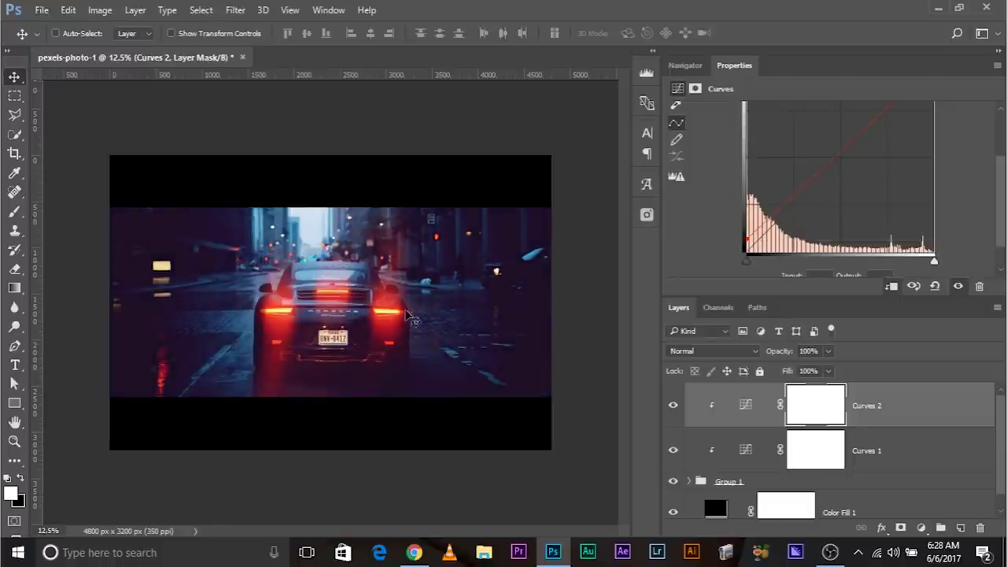
{"action": "mouse_move", "coordinate": [745, 235]}
{"action": "left_mouse_down"}
{"action": "mouse_move", "coordinate": [744, 225]}
{"action": "mouse_move", "coordinate": [741, 236]}
{"action": "left_mouse_up"}
Bend the Green channel's midtones strongly upward in the upper Curves adjustment and check the photo group by toggling its visibility.
{"action": "scroll", "coordinate": [790, 212], "scroll_direction": "up", "scroll_amount": 2}
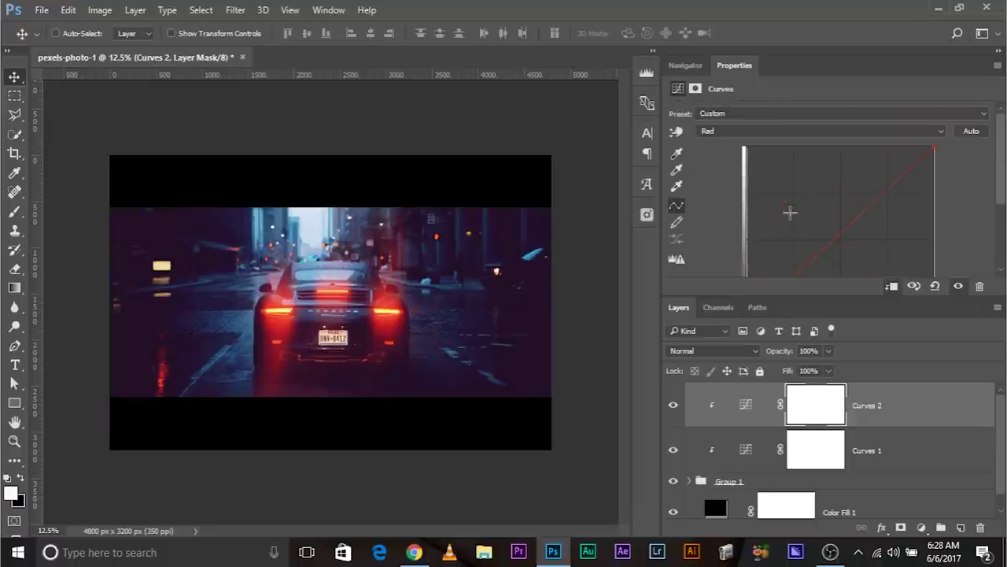
{"action": "left_click", "coordinate": [729, 132]}
{"action": "left_click", "coordinate": [731, 162]}
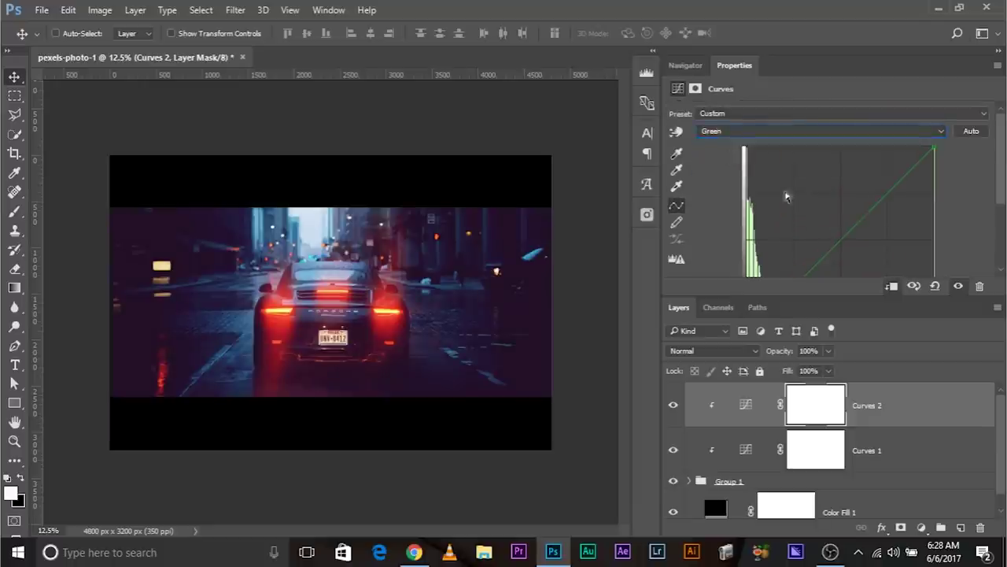
{"action": "scroll", "coordinate": [841, 171], "scroll_direction": "down", "scroll_amount": 2}
{"action": "left_click_drag", "start_coordinate": [843, 181], "coordinate": [819, 159]}
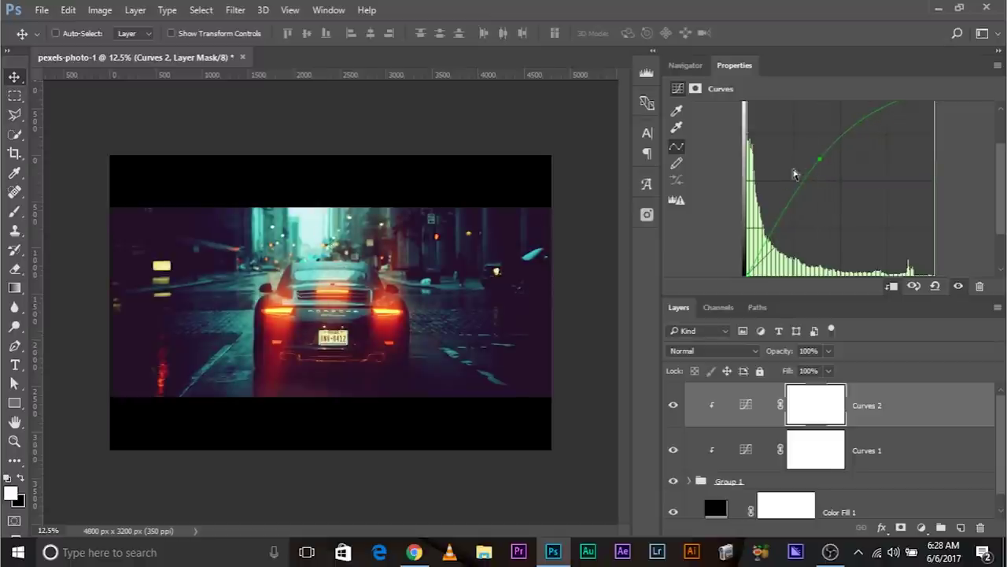
{"action": "mouse_move", "coordinate": [820, 160]}
{"action": "left_mouse_down"}
{"action": "mouse_move", "coordinate": [807, 135]}
{"action": "mouse_move", "coordinate": [816, 141]}
{"action": "left_mouse_up"}
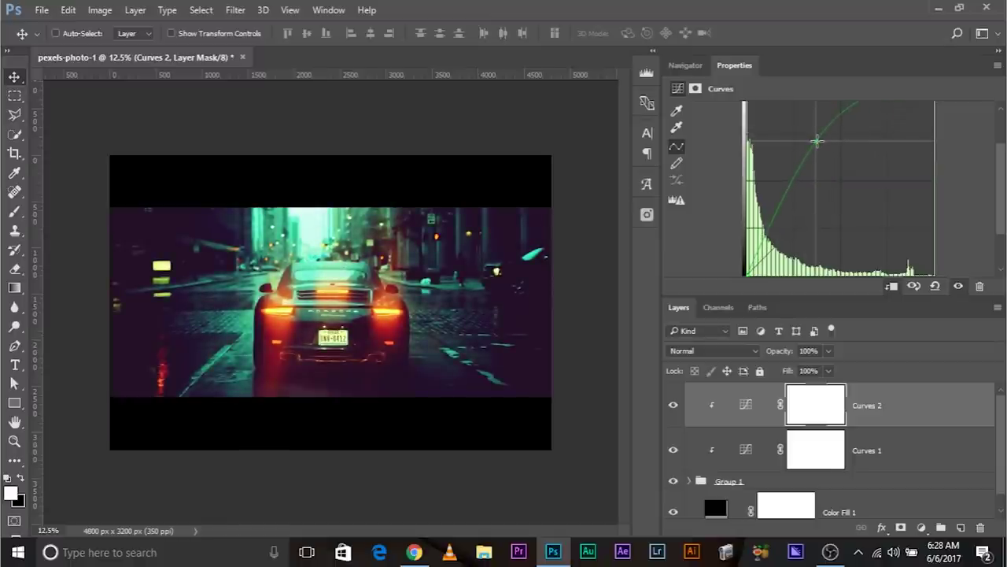
{"action": "scroll", "coordinate": [711, 422], "scroll_direction": "down", "scroll_amount": 1}
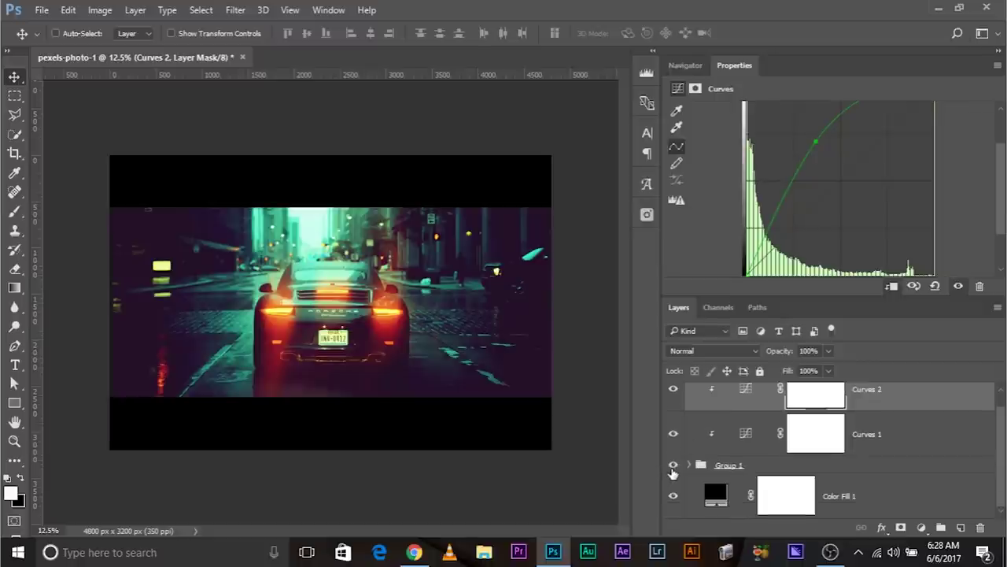
{"action": "left_click", "coordinate": [673, 465]}
{"action": "left_click", "coordinate": [673, 466]}
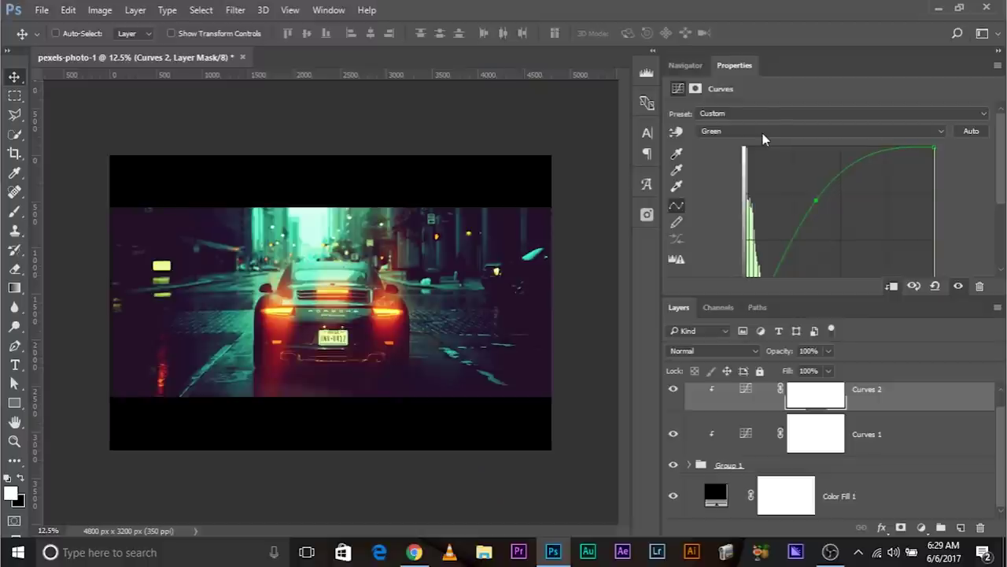
Lift the Blue channel's midtones moderately in the upper Curves adjustment.
{"action": "left_click", "coordinate": [763, 134]}
{"action": "left_click", "coordinate": [758, 167]}
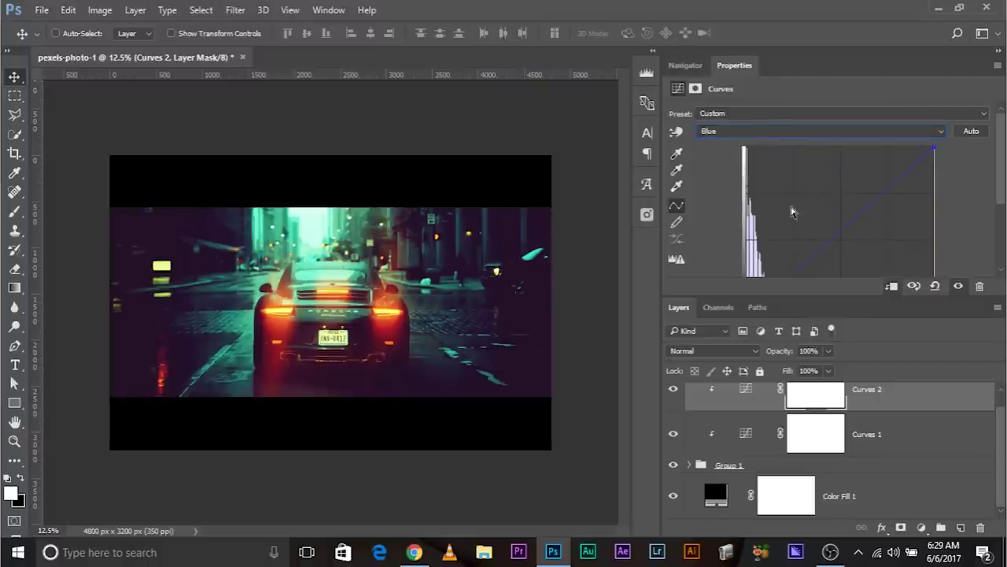
{"action": "scroll", "coordinate": [776, 197], "scroll_direction": "down", "scroll_amount": 1}
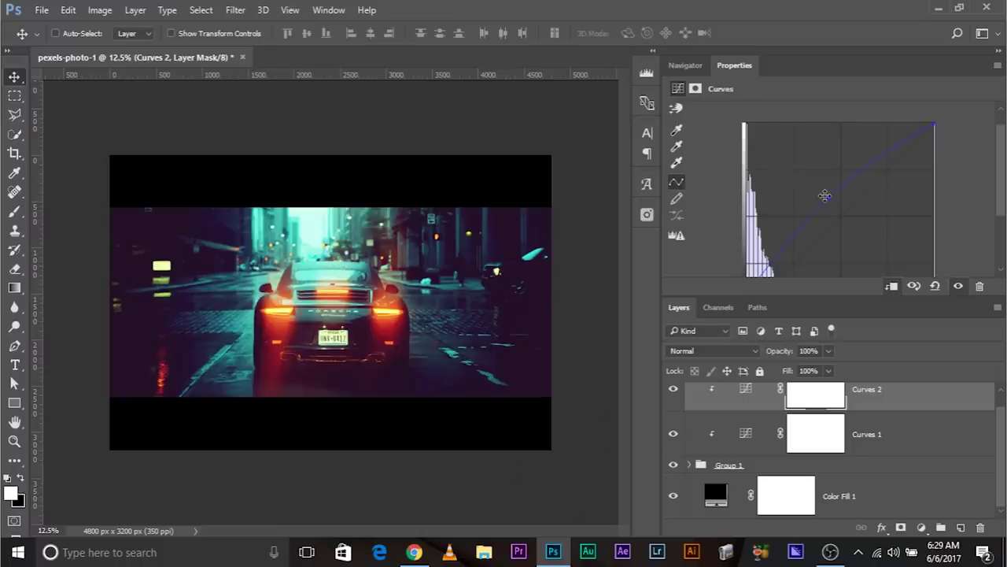
Lower the white point of the composite RGB curve in the Curves 2 adjustment to fade the highlights.
{"action": "left_click", "coordinate": [826, 405]}
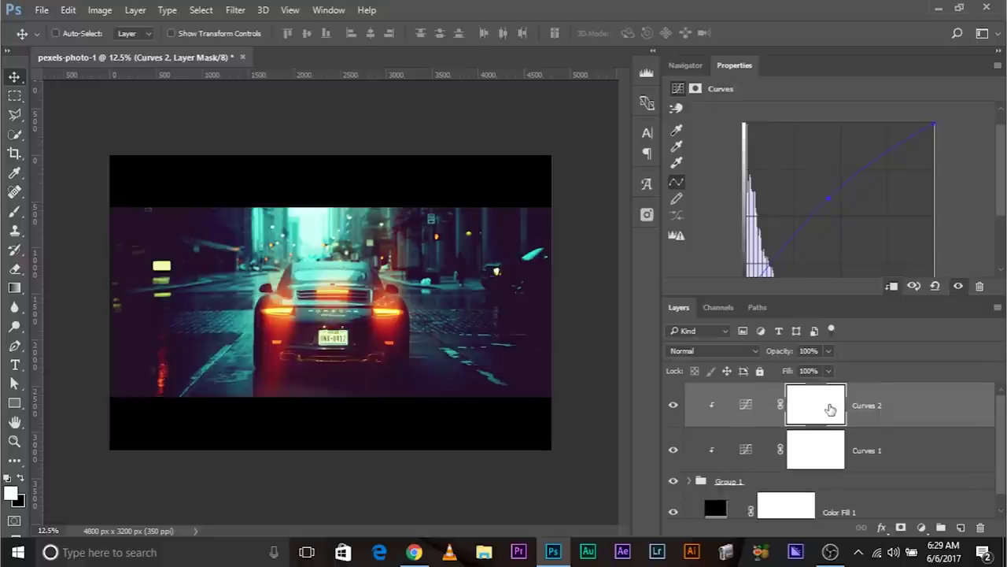
{"action": "left_click", "coordinate": [757, 133]}
{"action": "left_click", "coordinate": [753, 139]}
{"action": "left_click", "coordinate": [751, 132]}
{"action": "left_click", "coordinate": [747, 139]}
{"action": "mouse_move", "coordinate": [933, 147]}
{"action": "left_mouse_down"}
{"action": "mouse_move", "coordinate": [934, 179]}
{"action": "mouse_move", "coordinate": [933, 166]}
{"action": "left_mouse_up"}
Add a Color Lookup adjustment with the LateSunset.3DL file on top and compare the photo with and without it.
{"action": "left_click", "coordinate": [922, 528]}
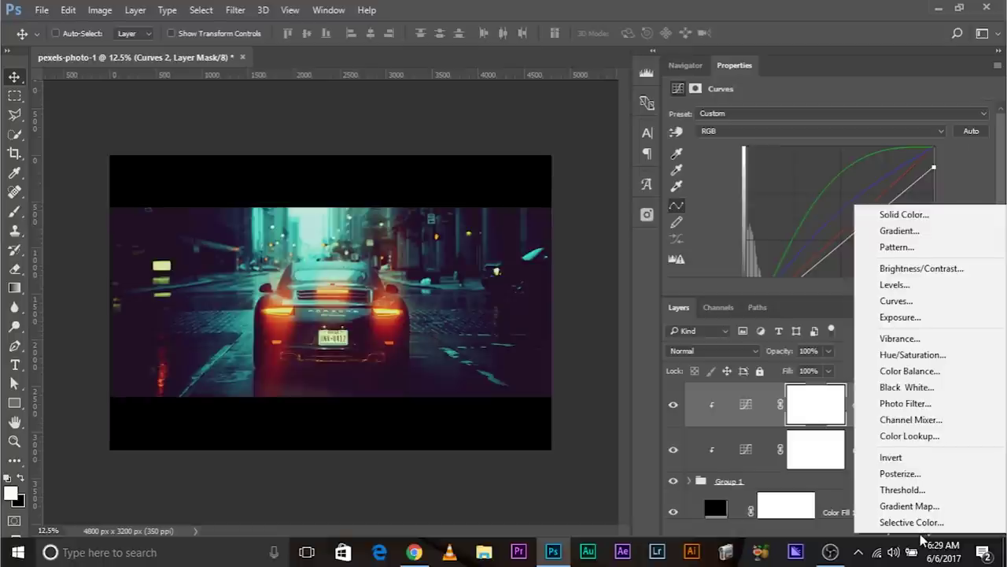
{"action": "left_click", "coordinate": [908, 436]}
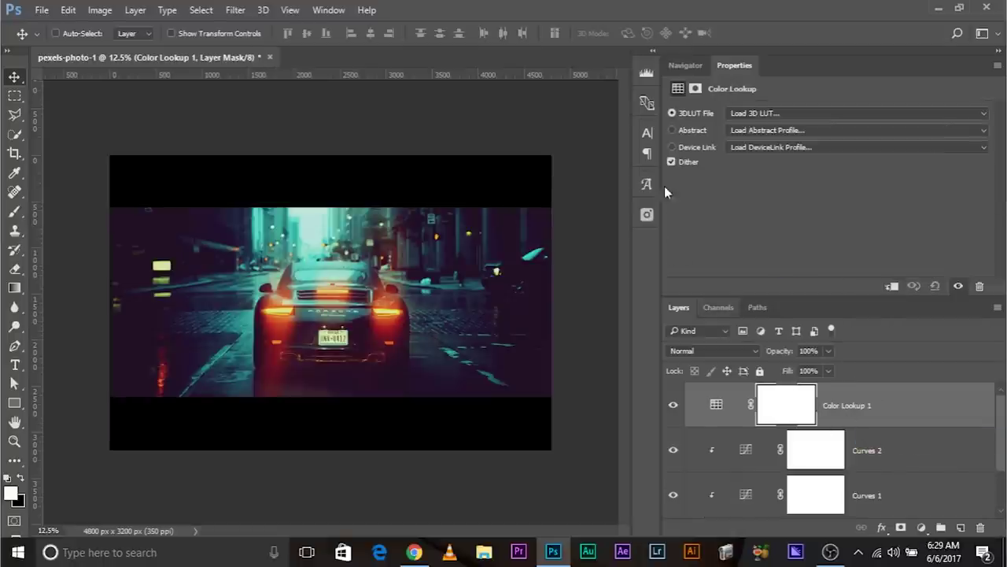
{"action": "left_click", "coordinate": [769, 113]}
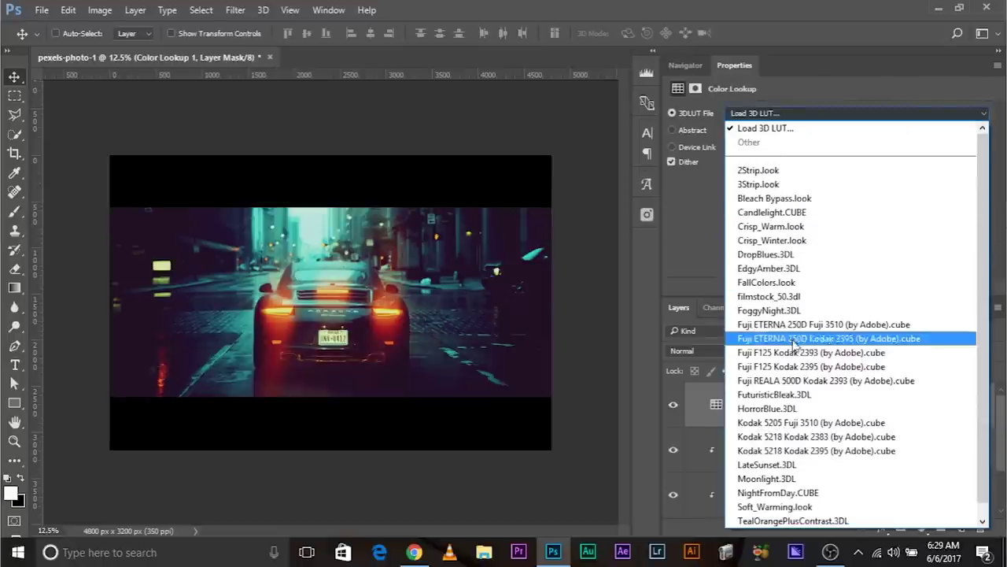
{"action": "left_click", "coordinate": [794, 465]}
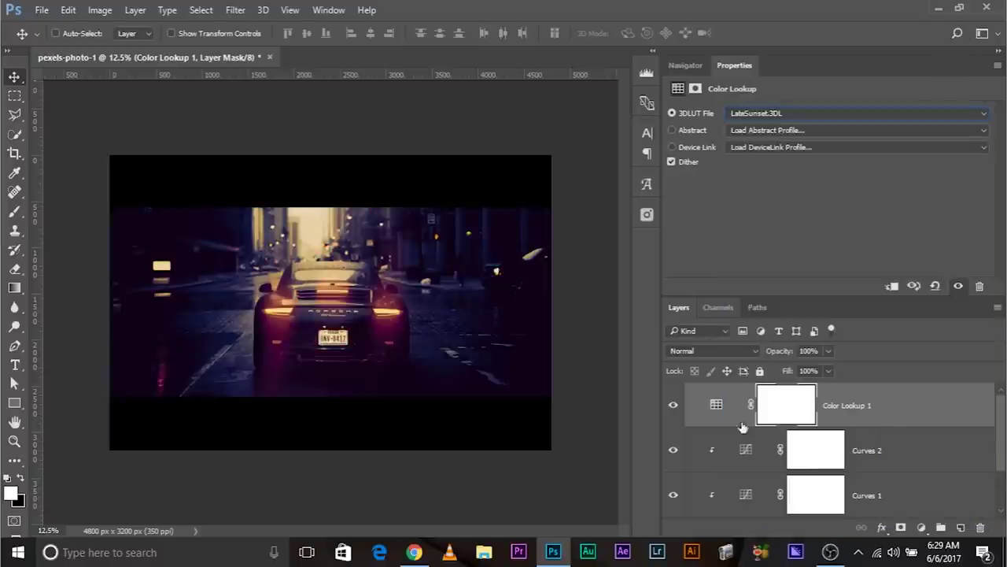
{"action": "left_click", "coordinate": [675, 406]}
{"action": "left_click", "coordinate": [674, 406]}
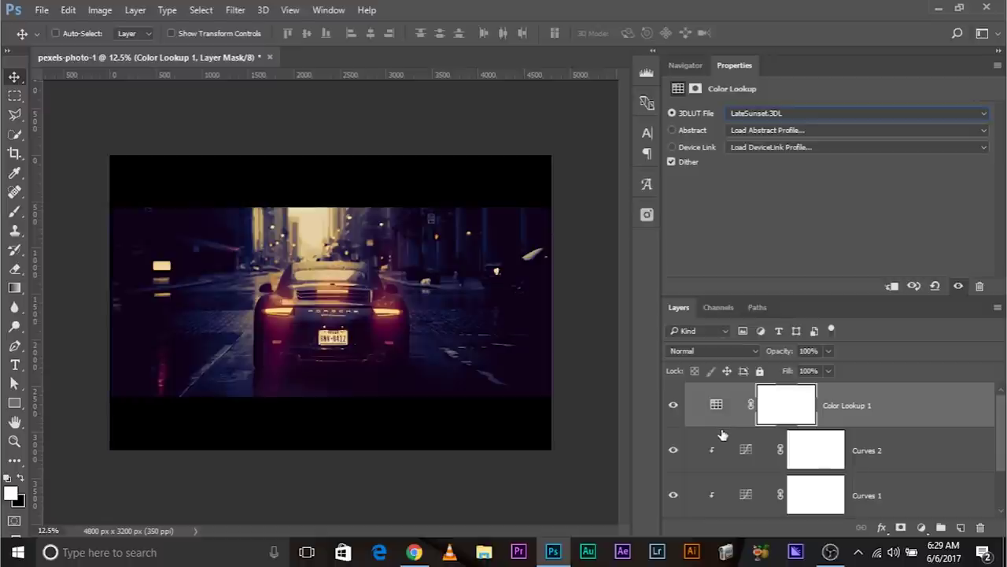
Clip the Color Lookup adjustment to the layers below and reduce its opacity to 52%.
{"action": "left_click", "coordinate": [718, 422], "text": "alt"}
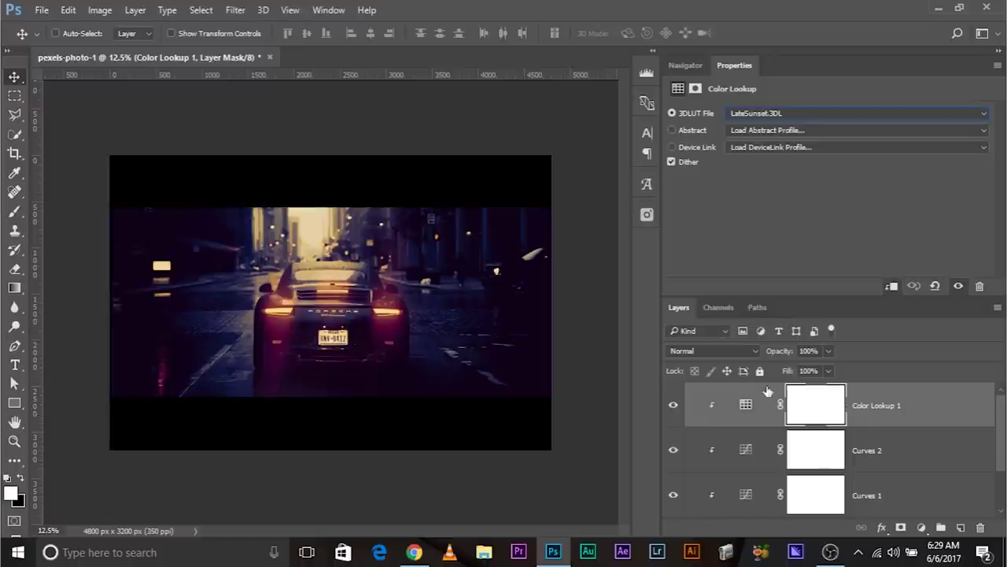
{"action": "left_click", "coordinate": [828, 351]}
{"action": "left_click_drag", "start_coordinate": [787, 371], "coordinate": [798, 371]}
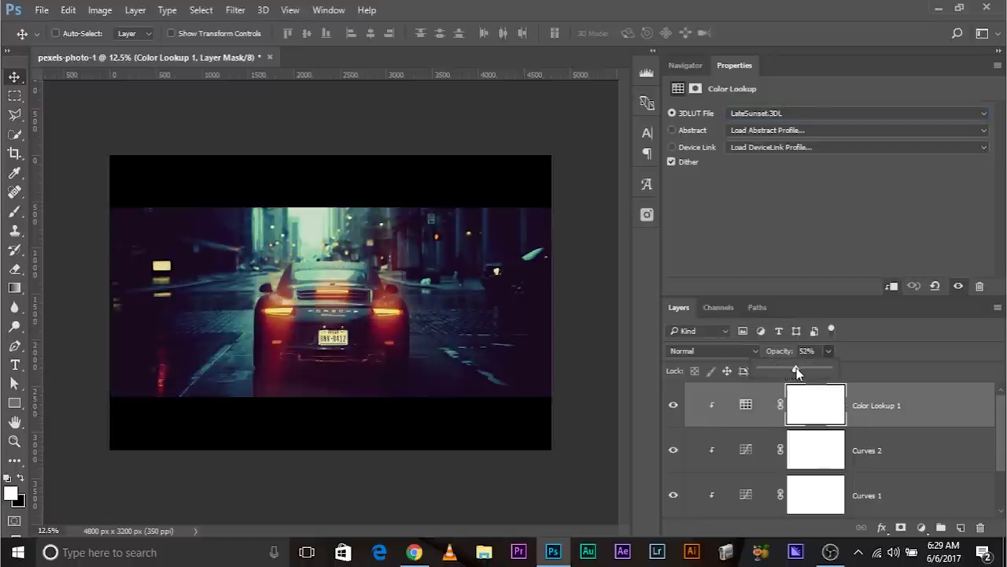
Try neighbouring 3D LUT files in the Color Lookup adjustment, settling on HorrorBlue.3DL, and compare the photo with and without it.
{"action": "left_click", "coordinate": [763, 113]}
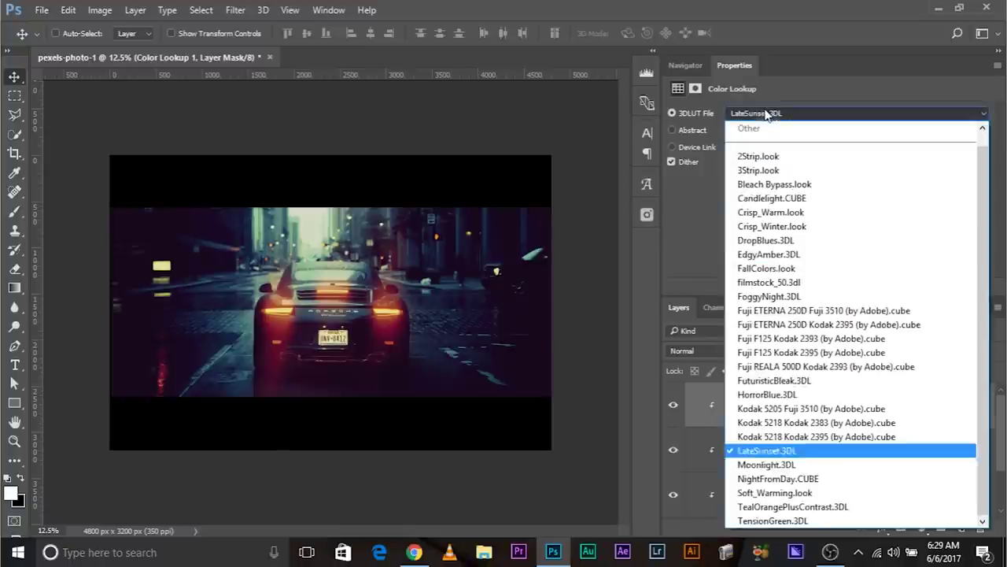
{"action": "left_click", "coordinate": [767, 386]}
{"action": "scroll", "coordinate": [794, 114], "scroll_direction": "down", "scroll_amount": 1}
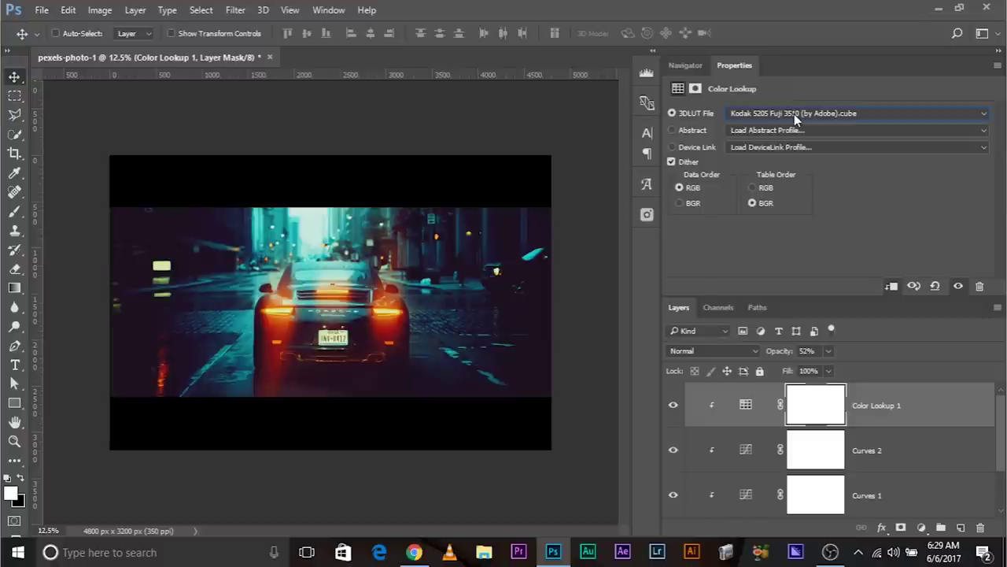
{"action": "scroll", "coordinate": [794, 115], "scroll_direction": "up", "scroll_amount": 1}
{"action": "scroll", "coordinate": [794, 115], "scroll_direction": "down", "scroll_amount": 1}
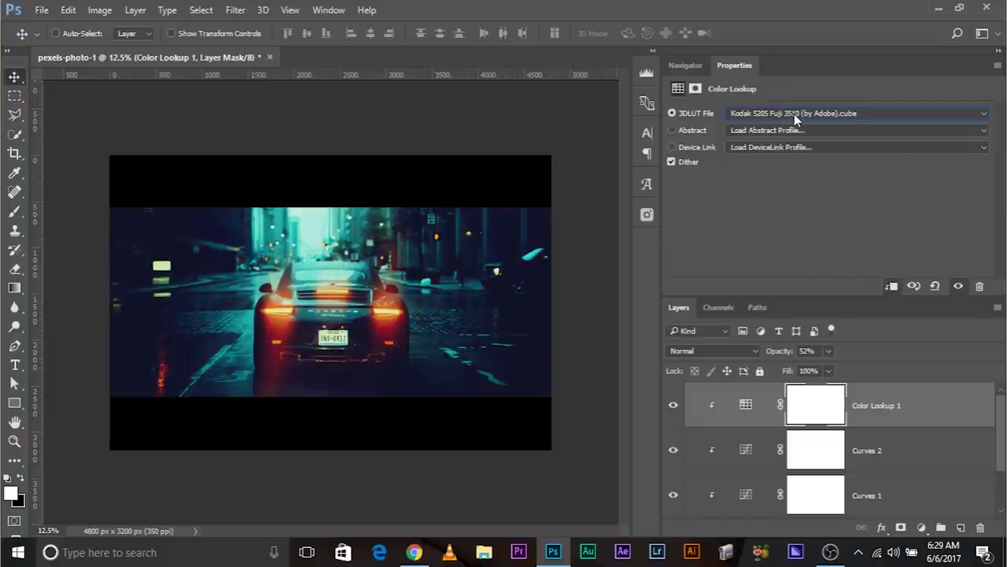
{"action": "scroll", "coordinate": [794, 114], "scroll_direction": "up", "scroll_amount": 1}
{"action": "left_click", "coordinate": [673, 405]}
{"action": "left_click", "coordinate": [674, 404]}
Try the FuturisticBleak.3DL, LateSunset.3DL and NightFromDay.CUBE files in the Color Lookup adjustment.
{"action": "left_click", "coordinate": [743, 116]}
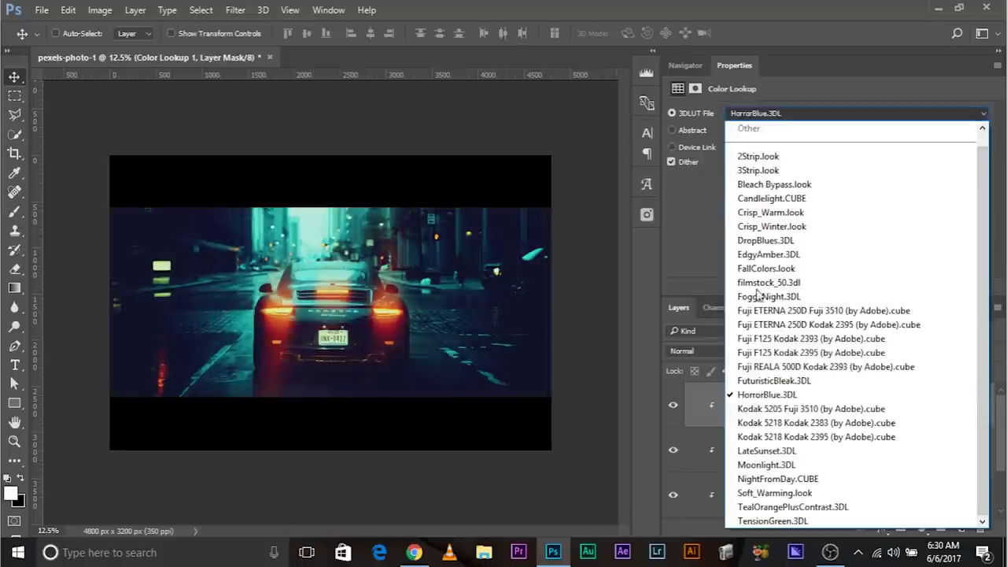
{"action": "left_click", "coordinate": [770, 379]}
{"action": "left_click", "coordinate": [785, 116]}
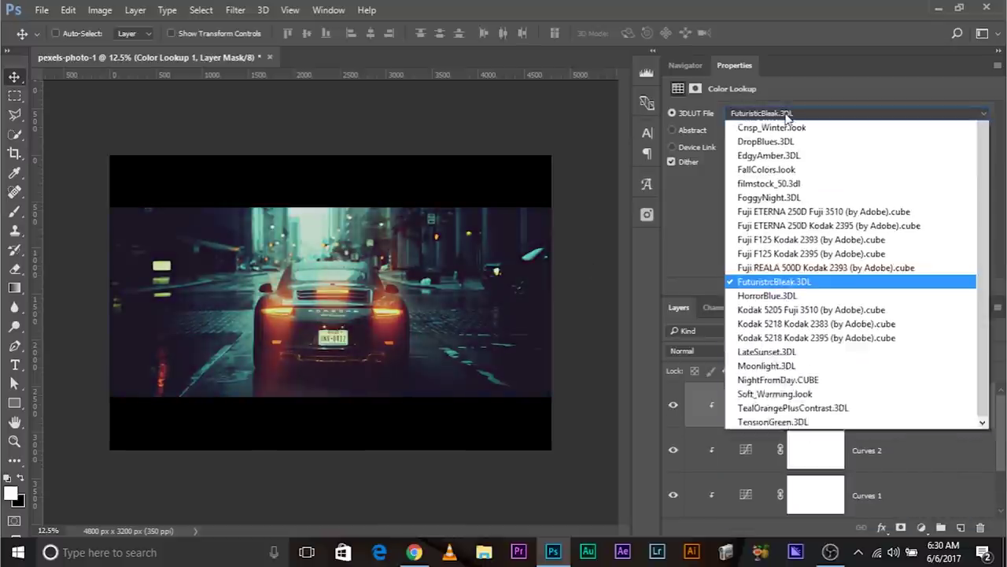
{"action": "left_click", "coordinate": [775, 447]}
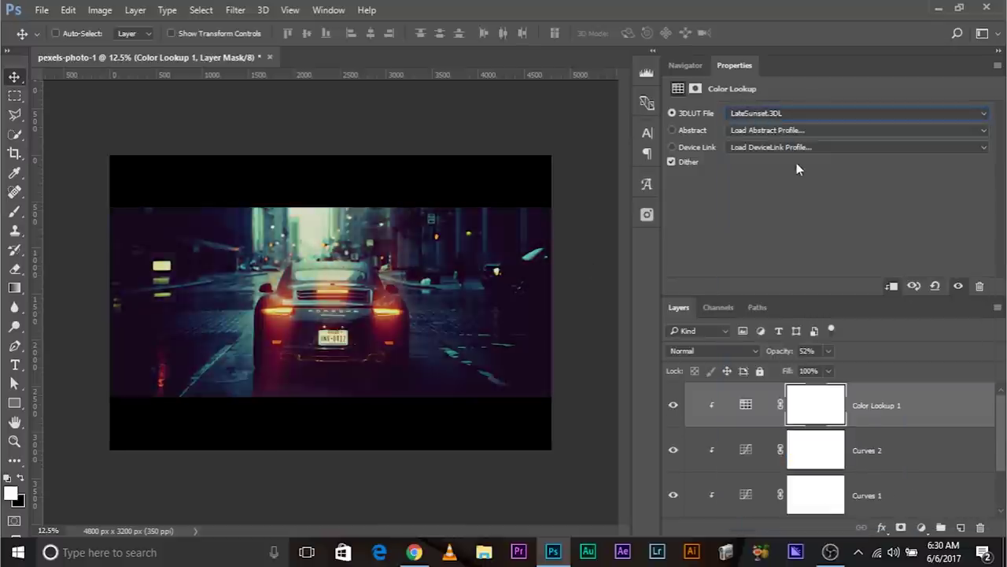
{"action": "left_click", "coordinate": [785, 112]}
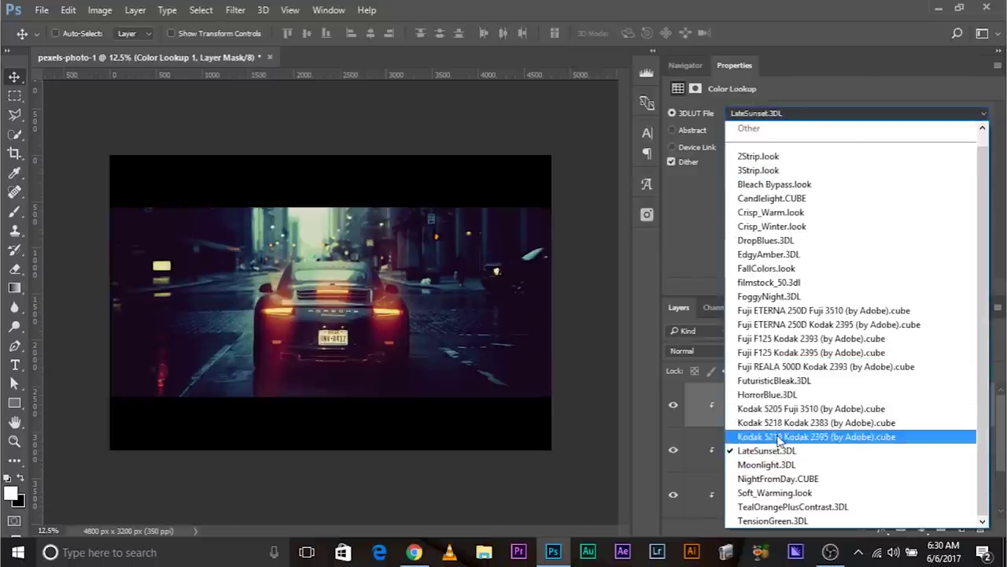
{"action": "left_click", "coordinate": [777, 478]}
Load the Kodak 5205 Fuji 3510 (by Adobe).cube LUT in the Color Lookup adjustment and compare the photo with and without it.
{"action": "left_click", "coordinate": [791, 115]}
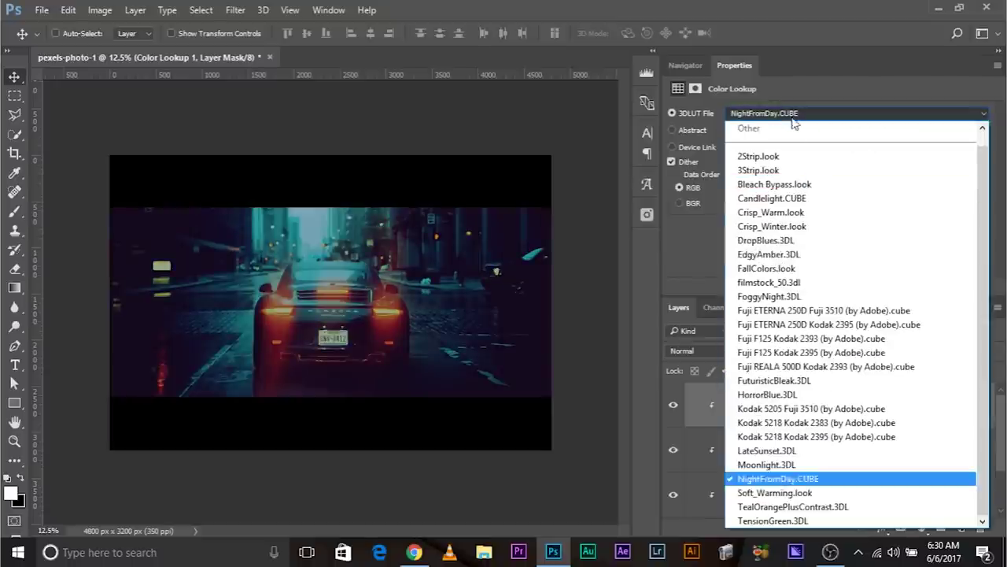
{"action": "left_click", "coordinate": [775, 408]}
{"action": "left_click", "coordinate": [780, 116]}
{"action": "left_click", "coordinate": [775, 407]}
{"action": "left_click", "coordinate": [673, 406]}
{"action": "left_click", "coordinate": [673, 406]}
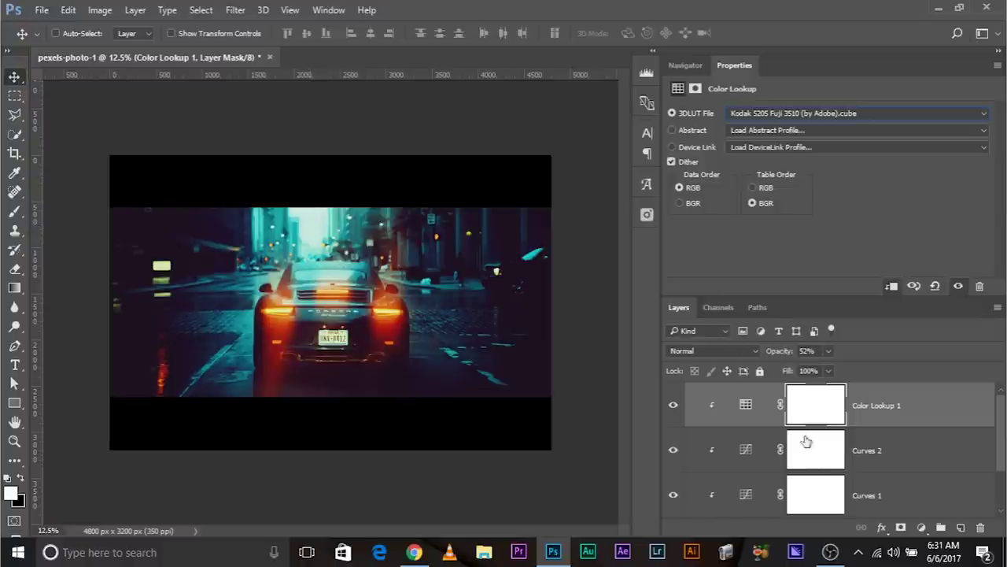
Add a third Curves adjustment above the Color Lookup and lower its RGB white point to fade the highlights.
{"action": "left_click", "coordinate": [920, 532]}
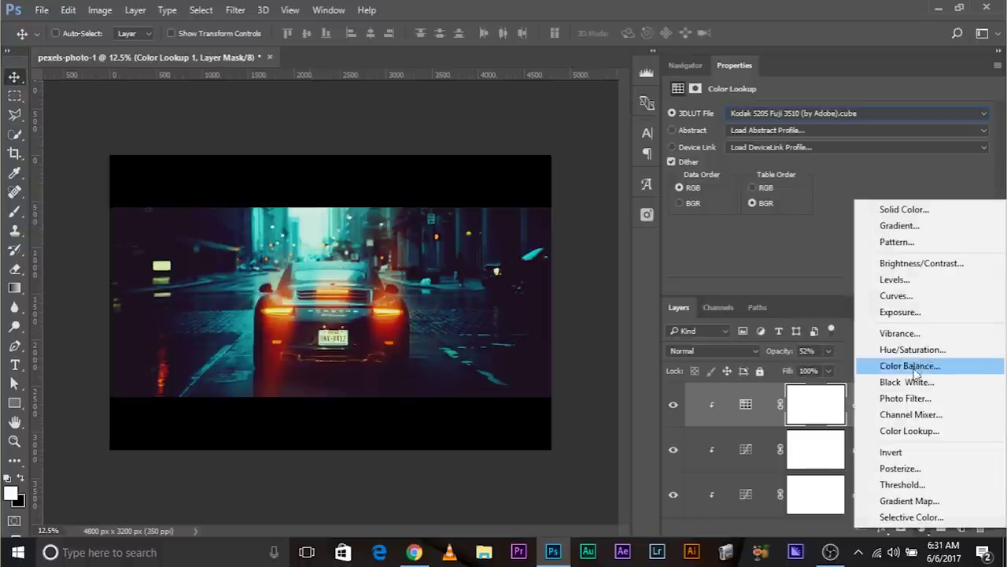
{"action": "left_click", "coordinate": [905, 297]}
{"action": "left_click_drag", "start_coordinate": [934, 145], "coordinate": [938, 169]}
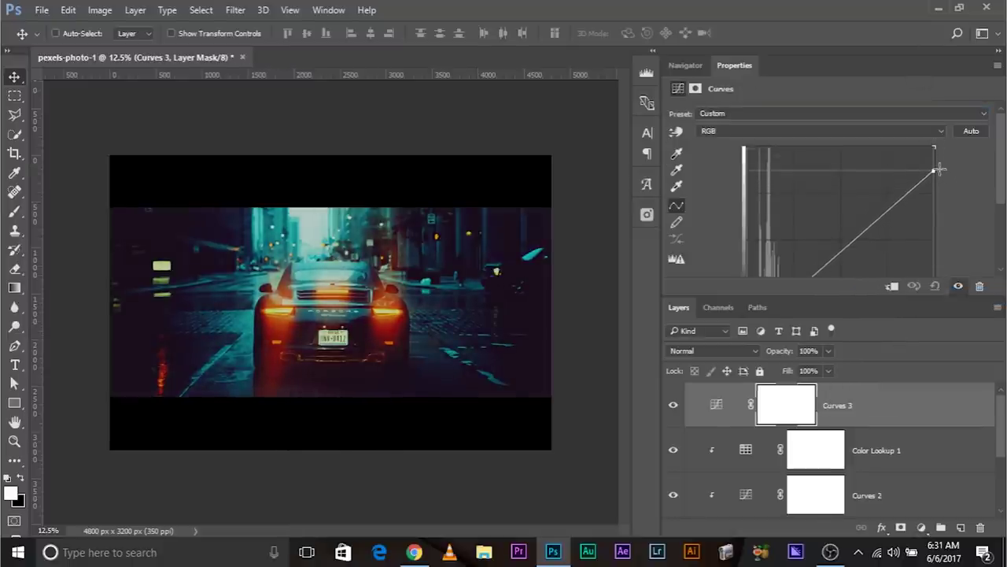
{"action": "scroll", "coordinate": [843, 223], "scroll_direction": "down", "scroll_amount": 1}
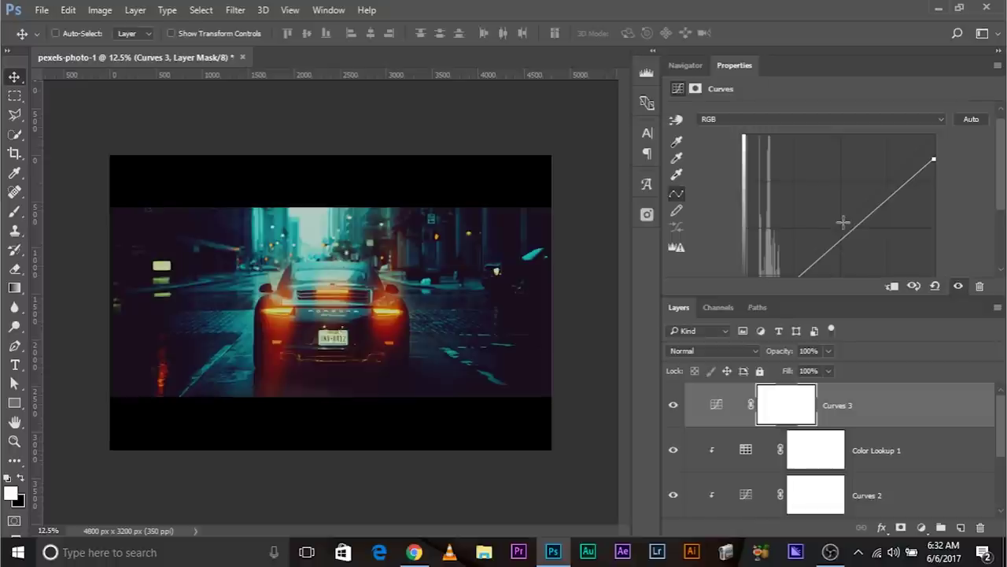
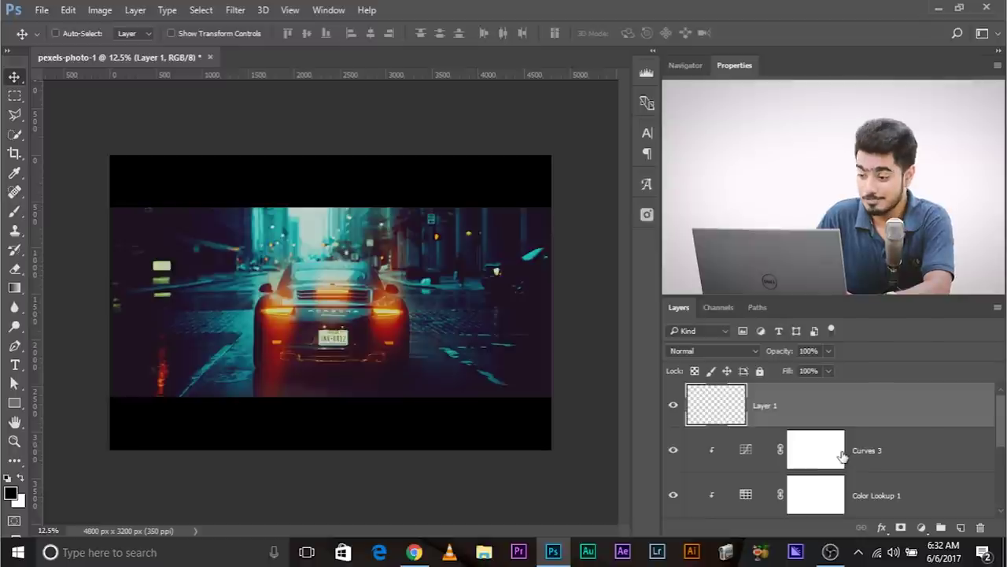
Clip Layer 1 to the layers below and set up a Fibers render on it with Variance 7.
{"action": "left_click", "coordinate": [733, 427], "text": "alt"}
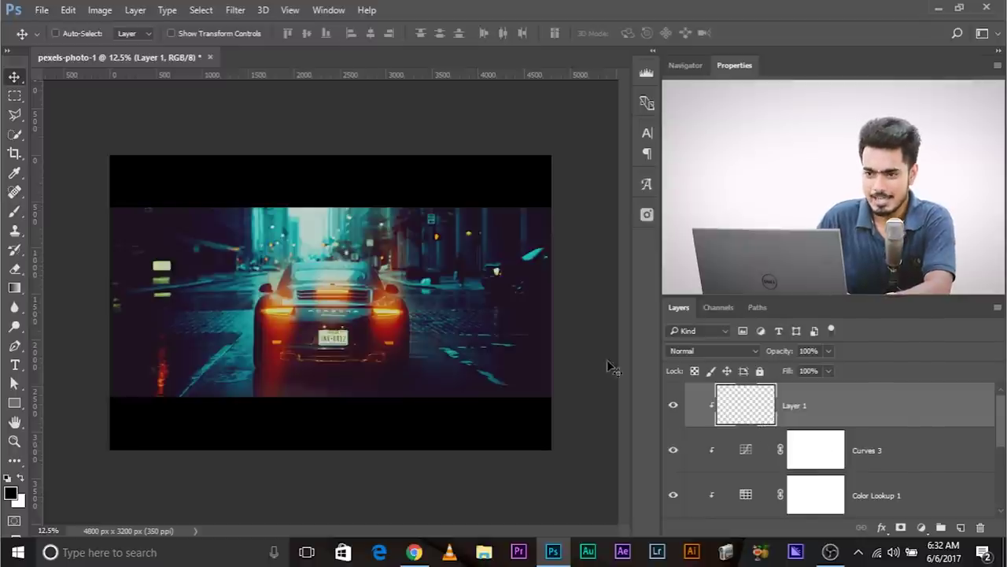
{"action": "left_click", "coordinate": [249, 8]}
{"action": "mouse_move", "coordinate": [354, 241]}
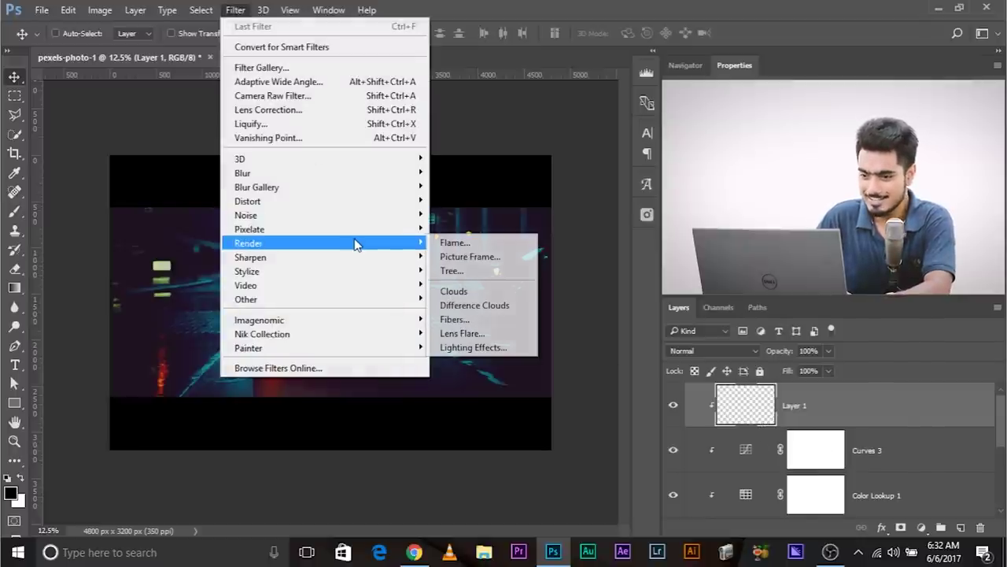
{"action": "left_click", "coordinate": [476, 323]}
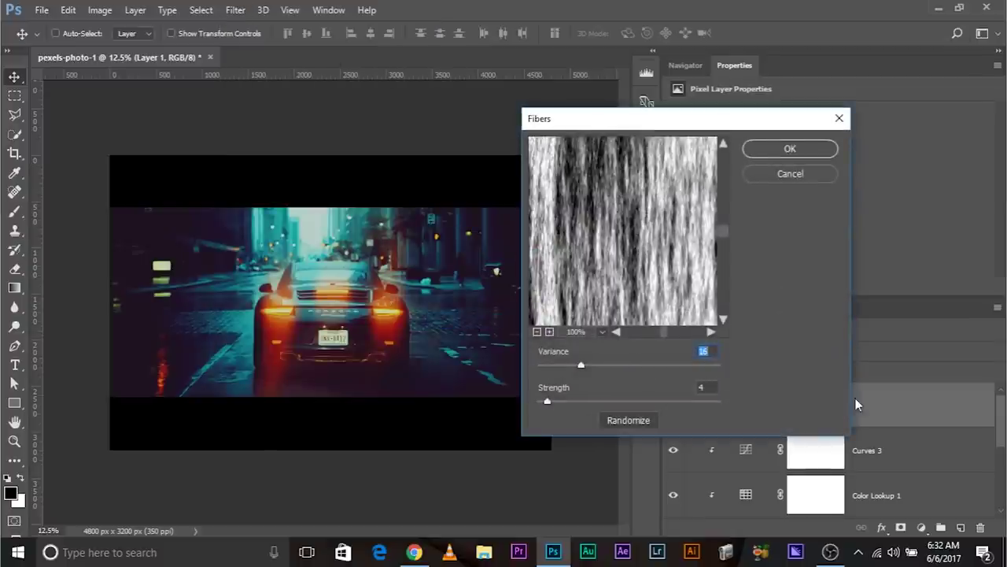
{"action": "left_click_drag", "start_coordinate": [600, 214], "coordinate": [620, 307]}
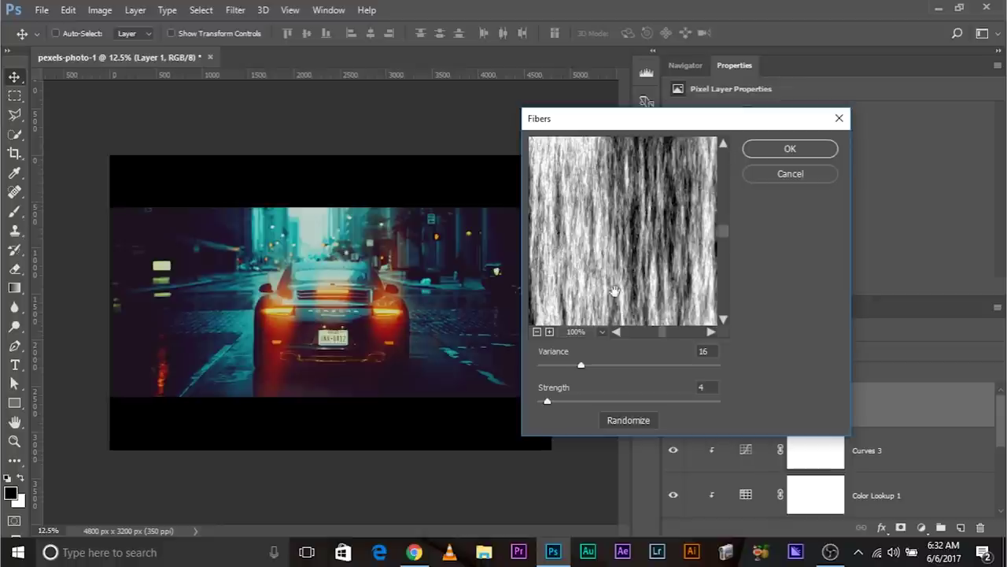
{"action": "left_click", "coordinate": [536, 331]}
{"action": "left_click", "coordinate": [536, 331]}
{"action": "left_click", "coordinate": [536, 331]}
{"action": "left_click", "coordinate": [536, 332]}
{"action": "left_click", "coordinate": [536, 332]}
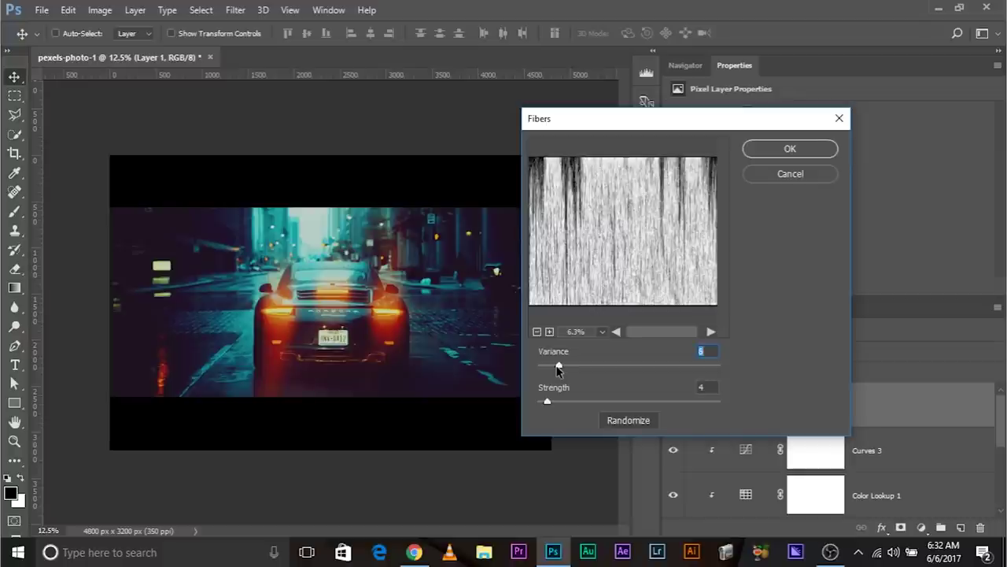
Randomize the fibers pattern repeatedly to get streaks resembling rain and apply it to Layer 1.
{"action": "left_click", "coordinate": [637, 421]}
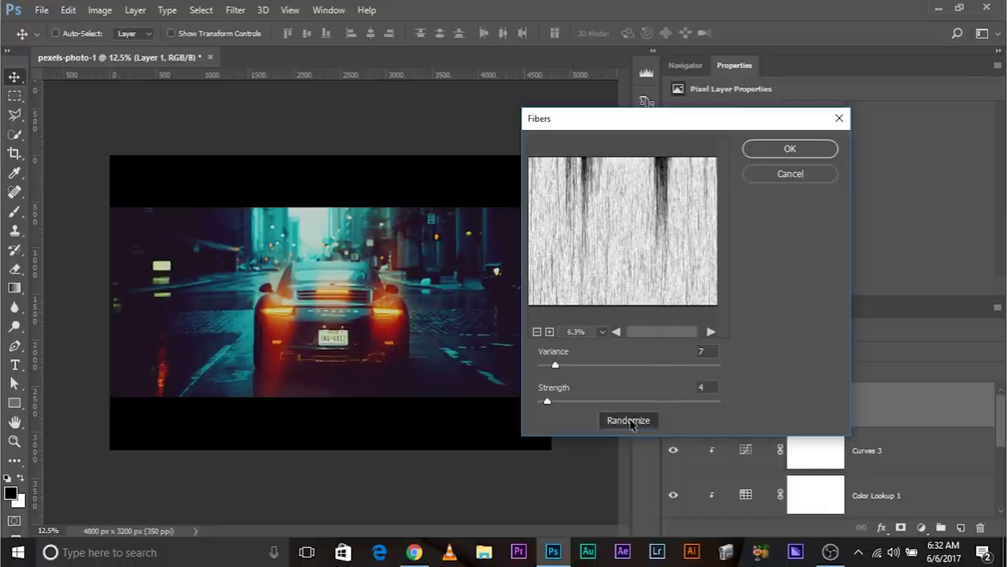
{"action": "left_click", "coordinate": [633, 422]}
{"action": "left_click", "coordinate": [631, 422]}
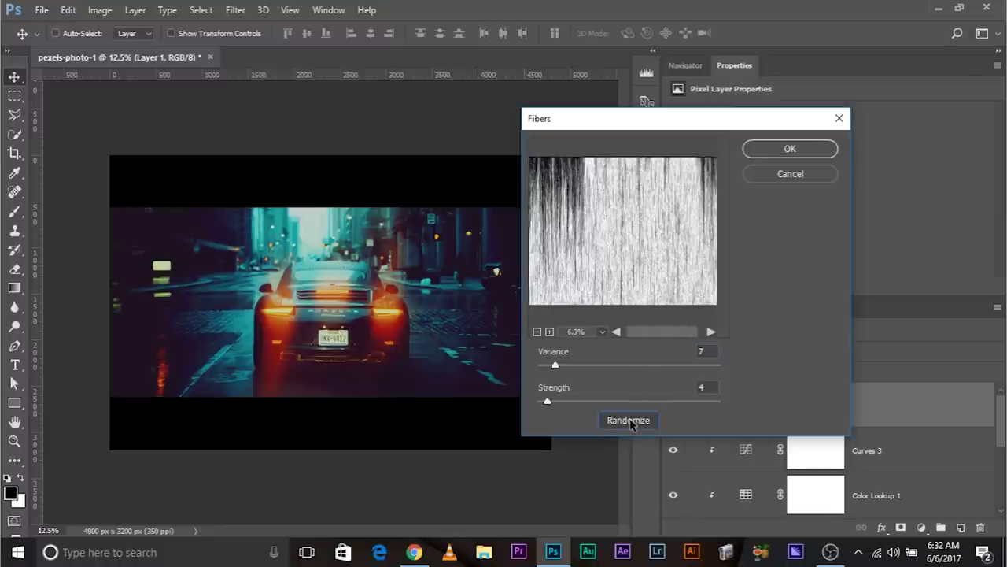
{"action": "left_click", "coordinate": [631, 422]}
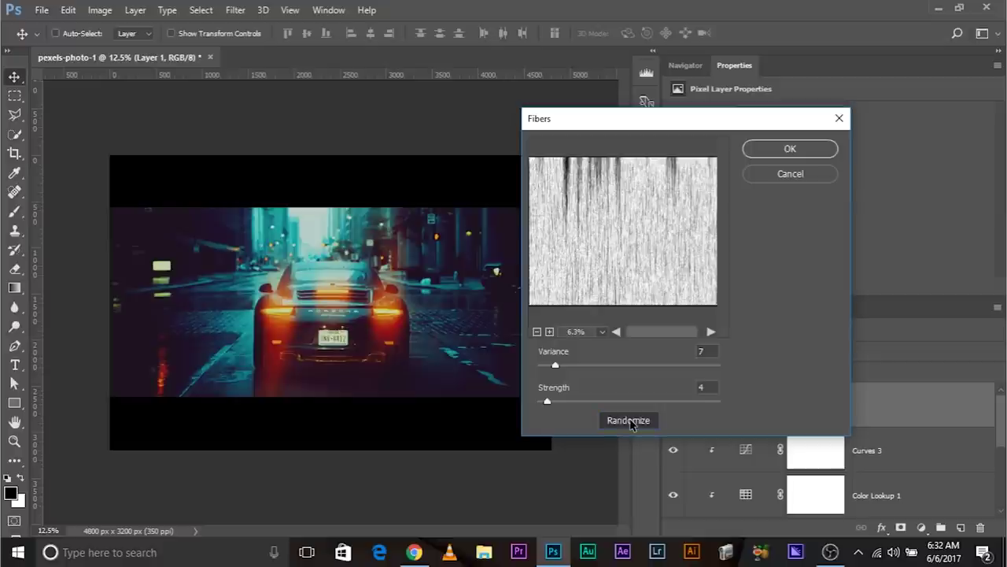
{"action": "left_click", "coordinate": [631, 423]}
{"action": "left_click", "coordinate": [630, 423]}
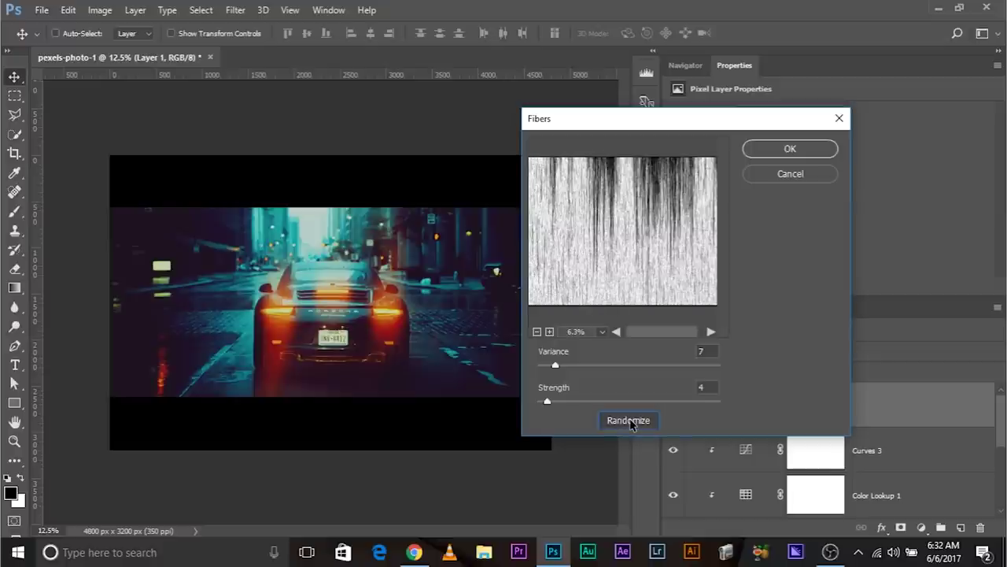
{"action": "left_click", "coordinate": [630, 422]}
{"action": "left_click", "coordinate": [629, 422]}
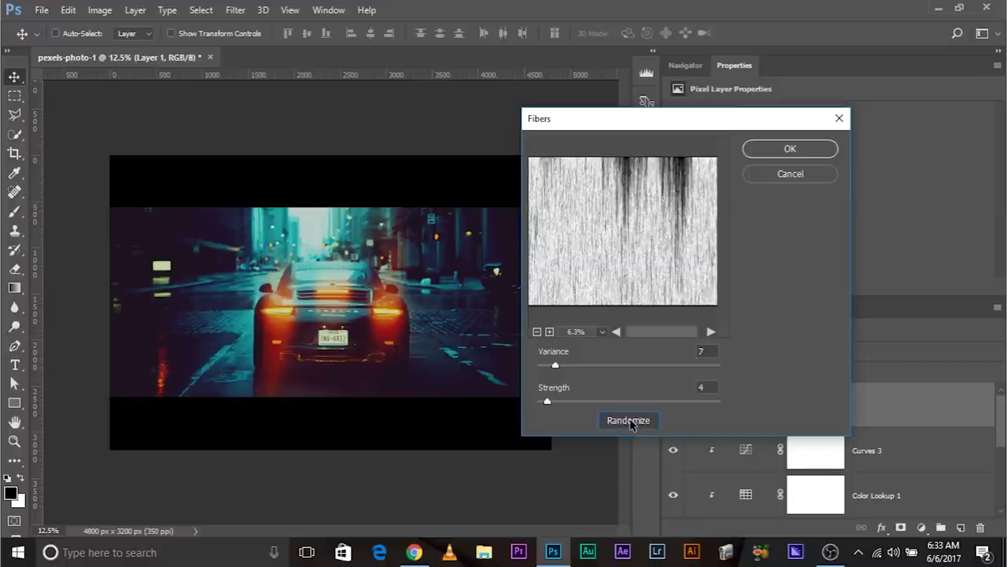
{"action": "left_click", "coordinate": [629, 422]}
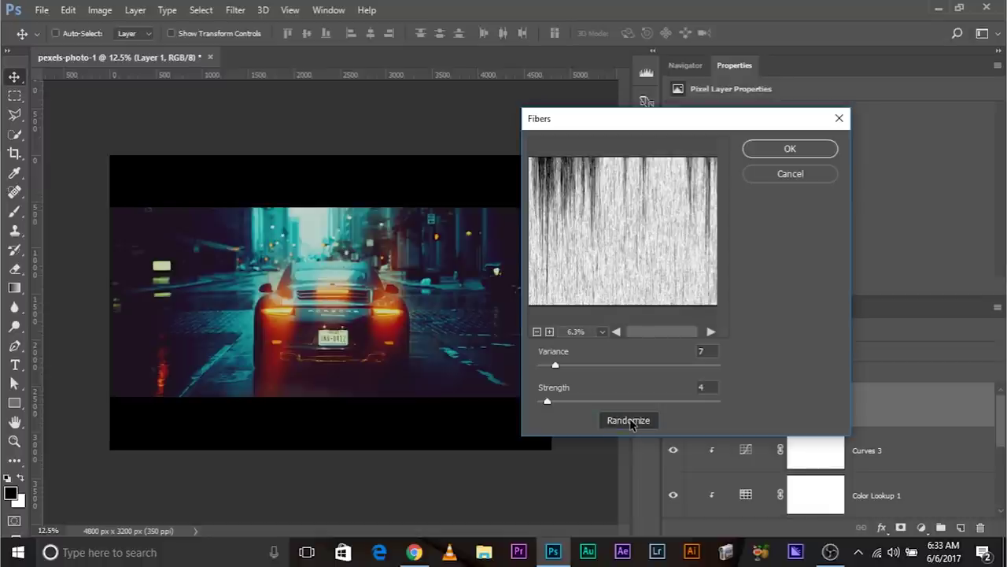
{"action": "left_click", "coordinate": [630, 423]}
{"action": "left_click", "coordinate": [630, 423]}
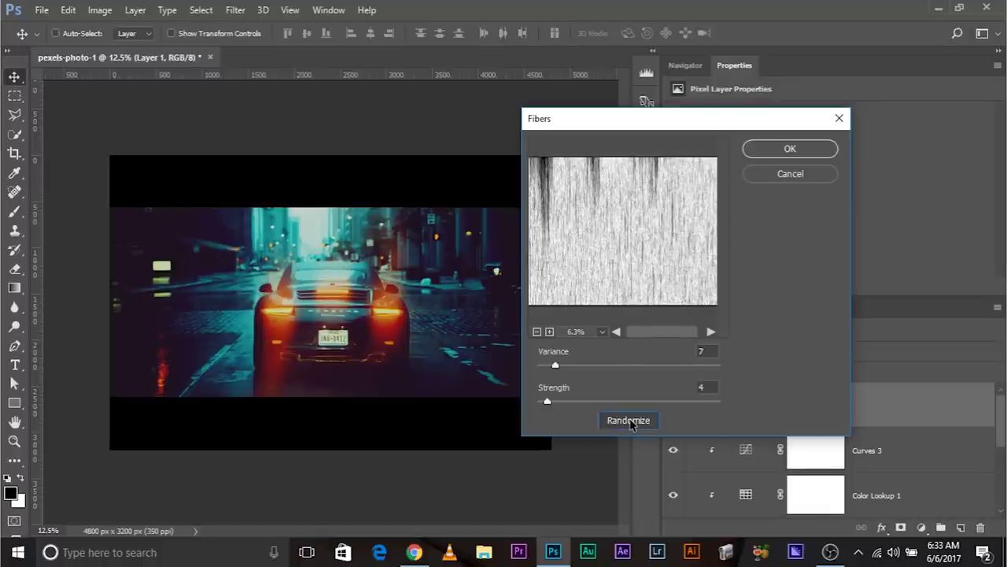
{"action": "left_click", "coordinate": [630, 423]}
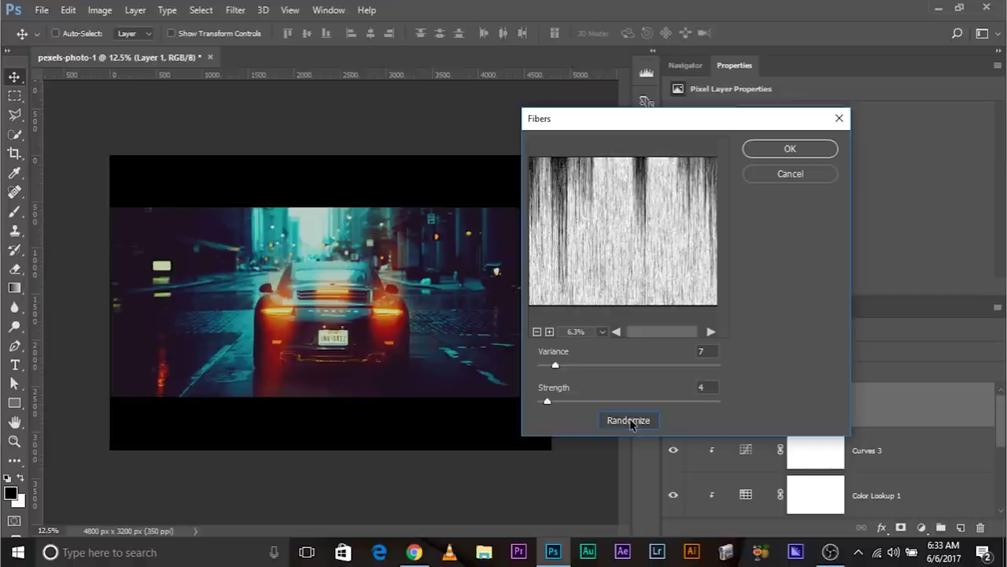
{"action": "left_click", "coordinate": [775, 149]}
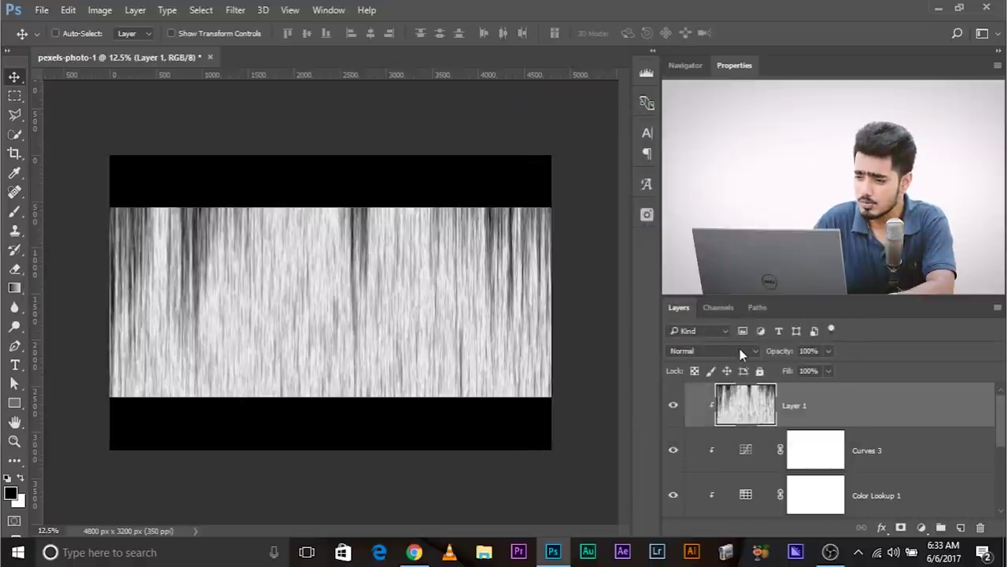
Blend the fibers layer with Multiply and reduce its opacity to 25%.
{"action": "left_click", "coordinate": [739, 350]}
{"action": "left_click", "coordinate": [681, 100]}
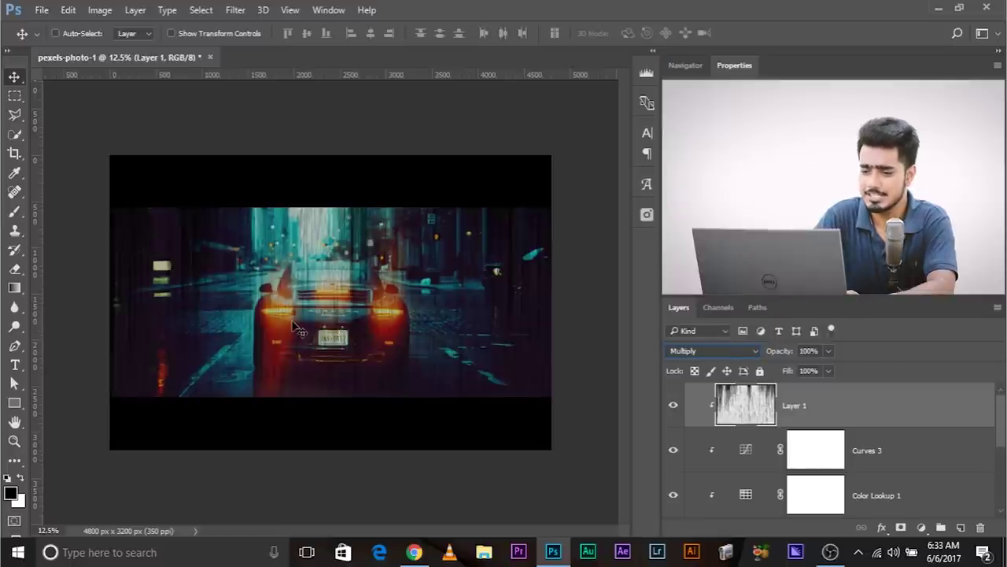
{"action": "scroll", "coordinate": [296, 327], "scroll_direction": "up", "scroll_amount": 2}
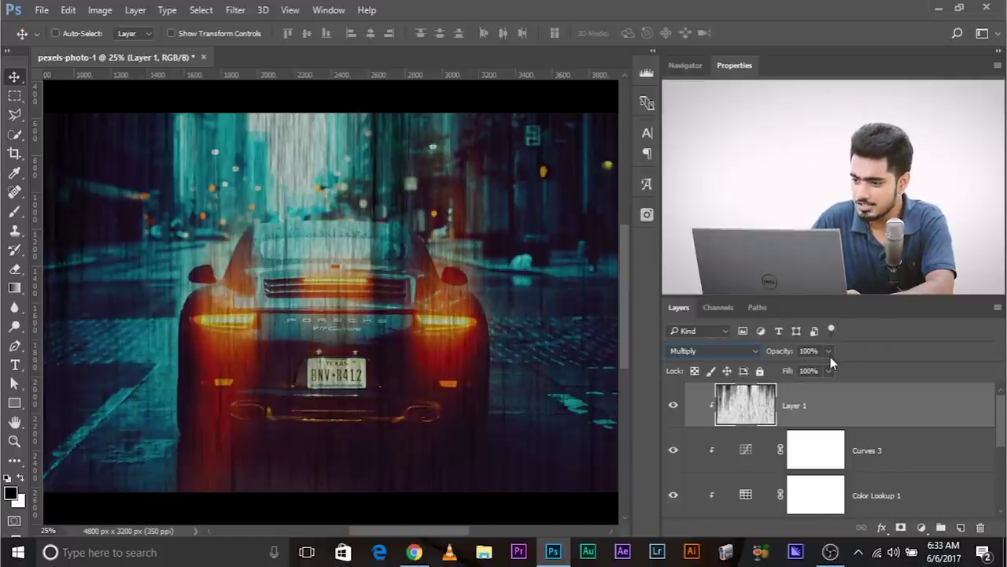
{"action": "left_click_drag", "start_coordinate": [769, 367], "coordinate": [784, 368]}
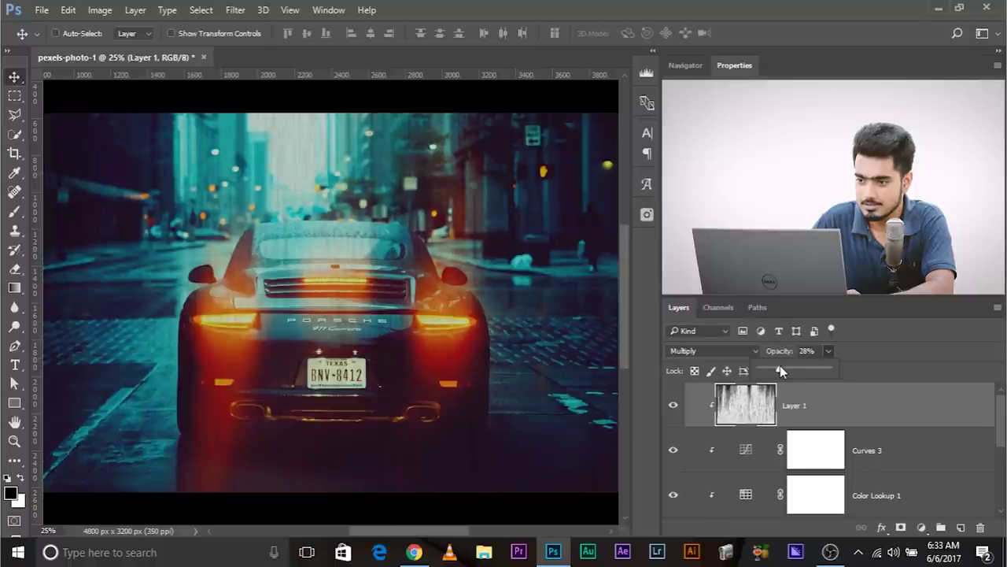
{"action": "left_click_drag", "start_coordinate": [780, 365], "coordinate": [776, 366]}
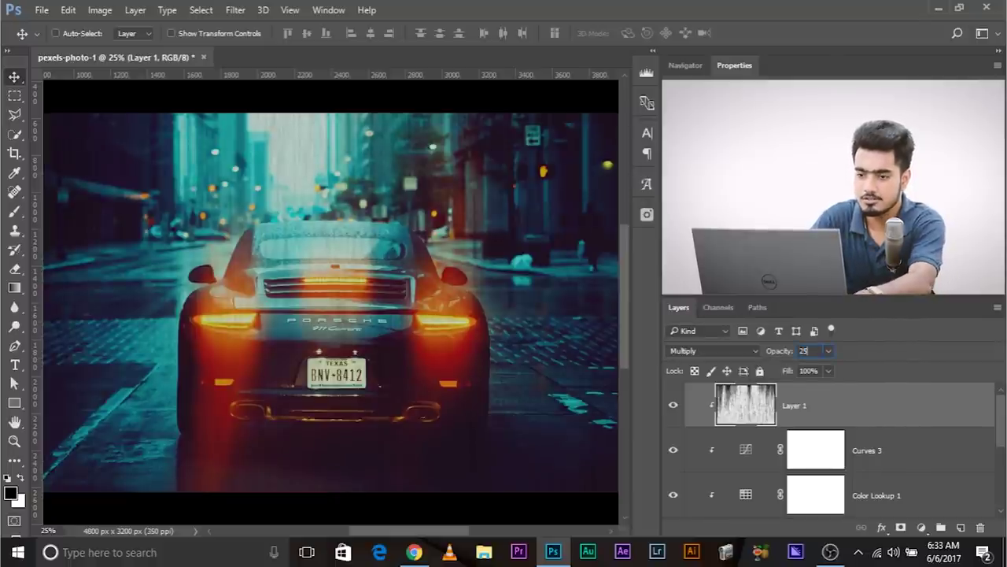
Examine the faint rain texture across the car and street, up close and with the interface panels hidden.
{"action": "key", "text": "ctrl+plus"}
{"action": "left_click_drag", "start_coordinate": [321, 273], "coordinate": [365, 318]}
{"action": "scroll", "coordinate": [394, 311], "scroll_direction": "right", "scroll_amount": 10}
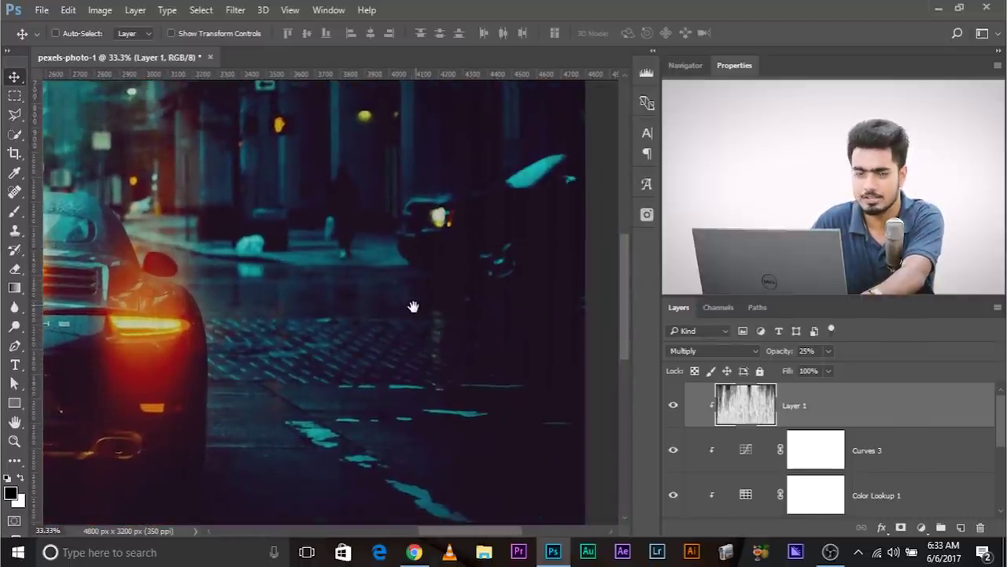
{"action": "scroll", "coordinate": [425, 307], "scroll_direction": "left", "scroll_amount": 1}
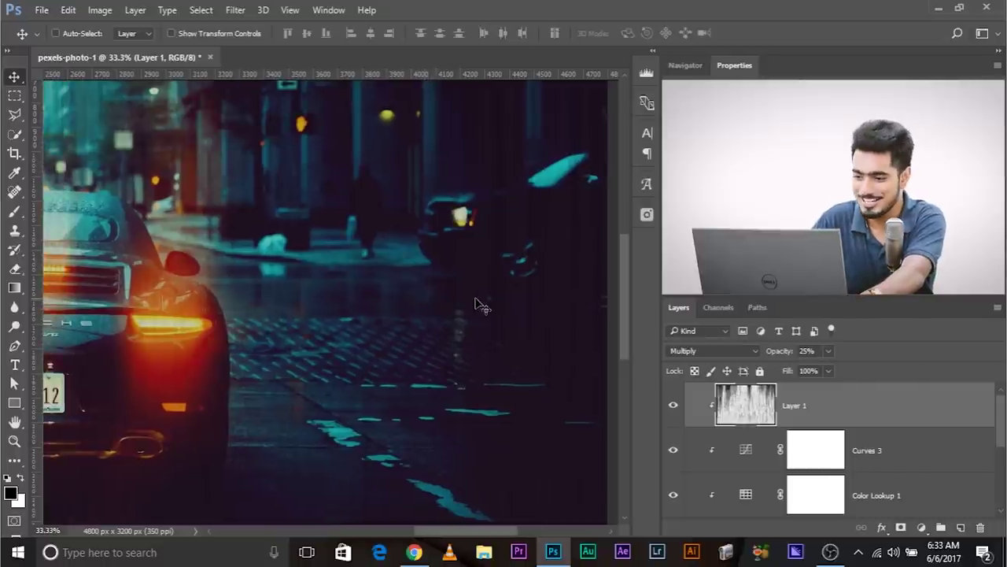
{"action": "scroll", "coordinate": [482, 305], "scroll_direction": "left", "scroll_amount": 7}
{"action": "scroll", "coordinate": [248, 303], "scroll_direction": "left", "scroll_amount": 6}
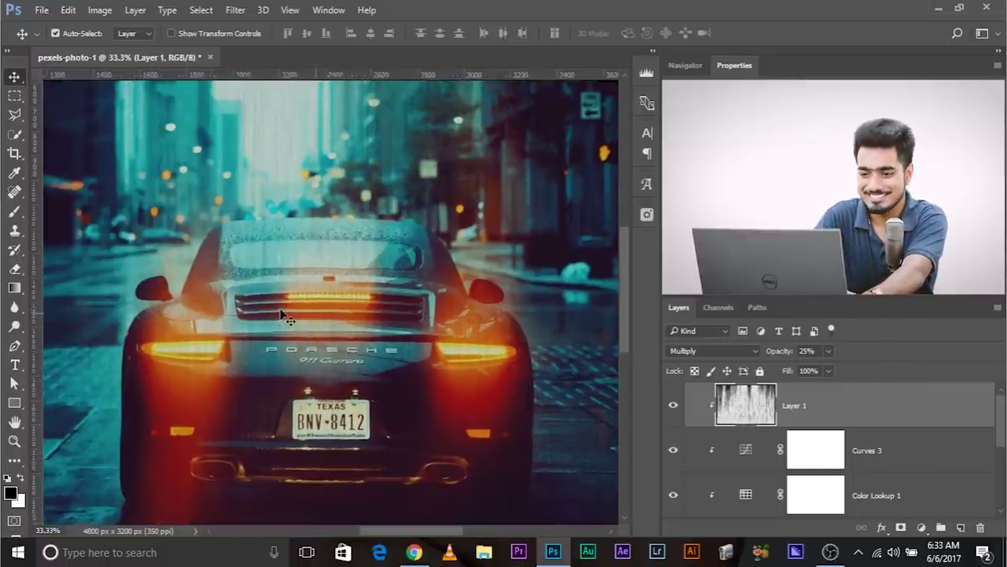
{"action": "key", "text": "ctrl+minus"}
{"action": "key", "text": "ctrl+minus"}
{"action": "key", "text": "Tab"}
{"action": "key", "text": "ctrl+plus"}
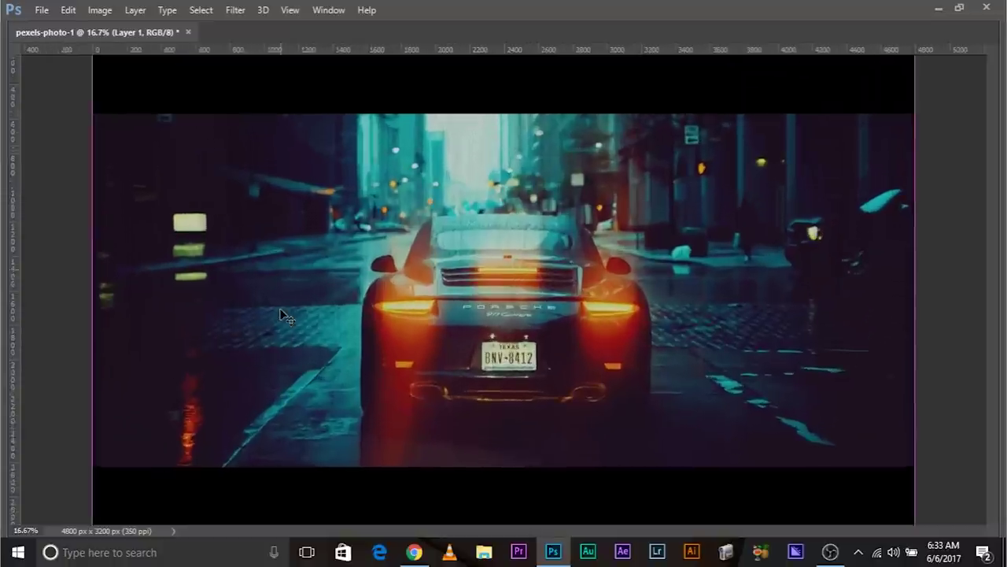
{"action": "key", "text": "ctrl+plus"}
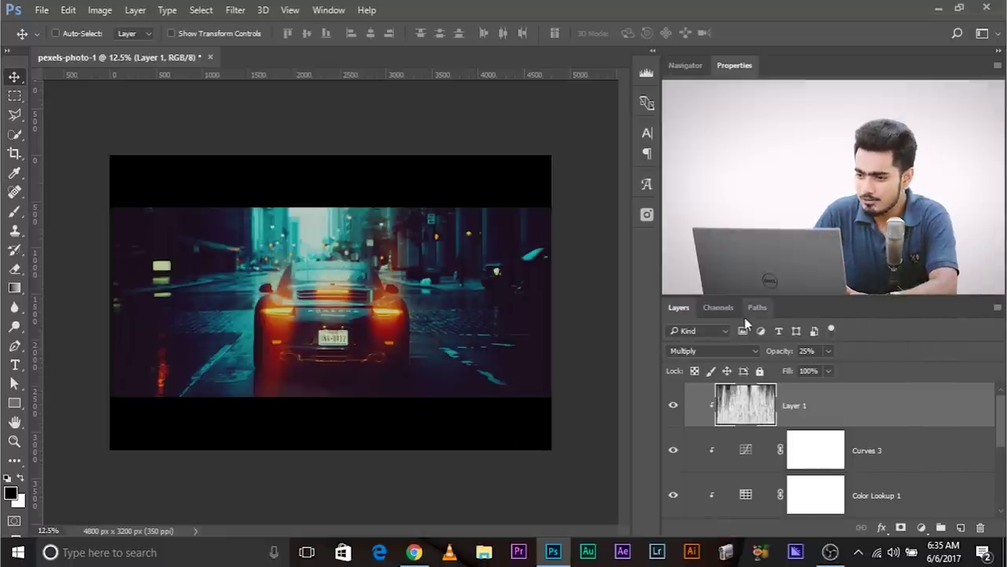
Show the fibers layer in Normal mode at 100% opacity and switch it back to a darkening blend mode.
{"action": "left_click", "coordinate": [692, 350]}
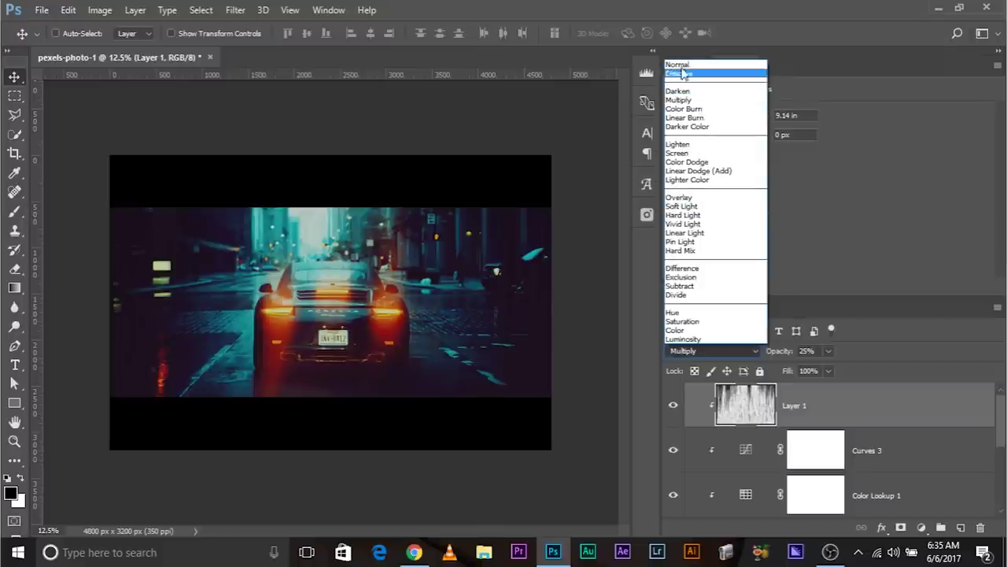
{"action": "left_click", "coordinate": [687, 67]}
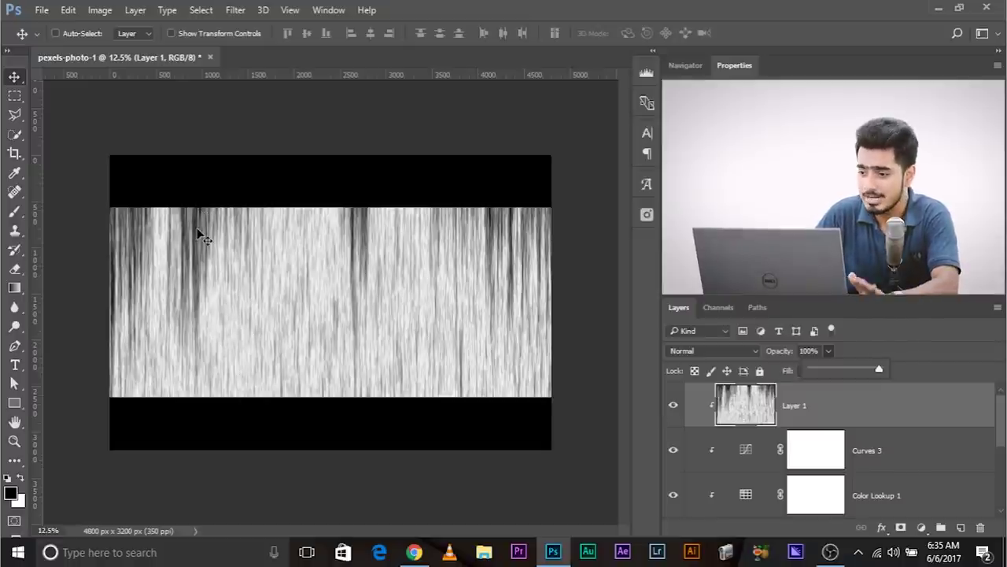
{"action": "left_click", "coordinate": [722, 351]}
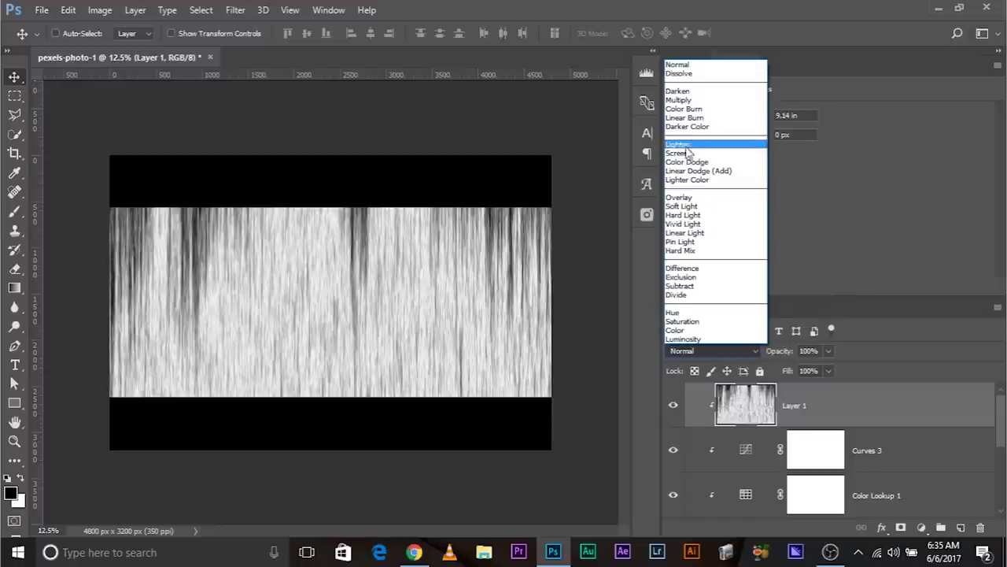
{"action": "left_click", "coordinate": [692, 106]}
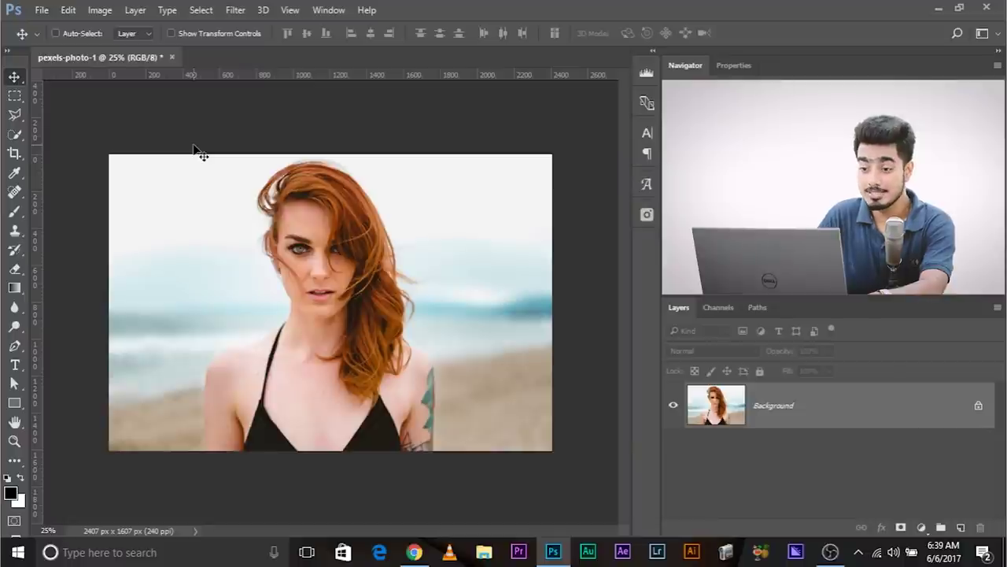
Crop the beach portrait to a 21:9 ratio, extending the canvas equally past both sides to 3749 × 1607 px at full photo height.
{"action": "key", "text": "c"}
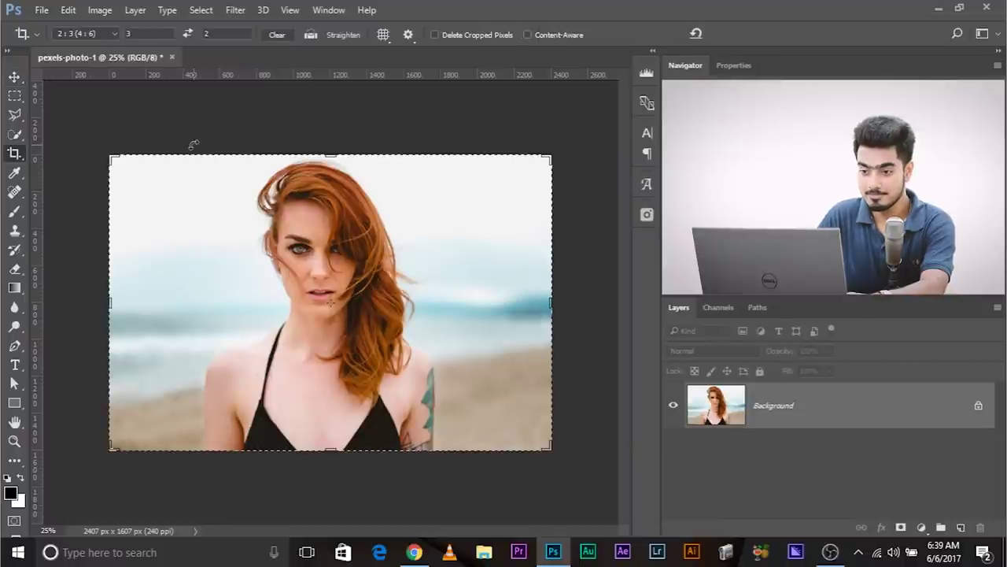
{"action": "double_click", "coordinate": [142, 34]}
{"action": "type", "text": "2"}
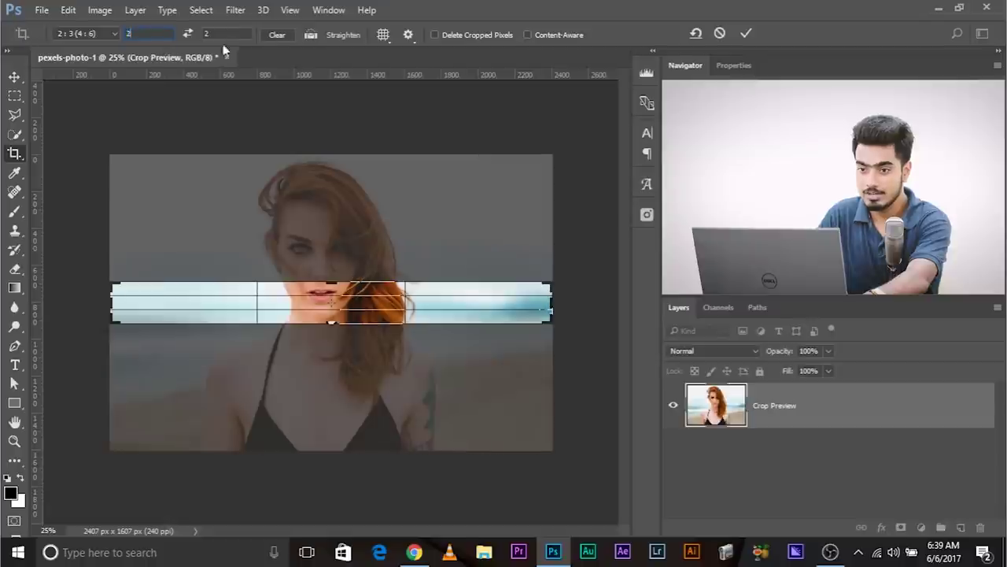
{"action": "type", "text": "19"}
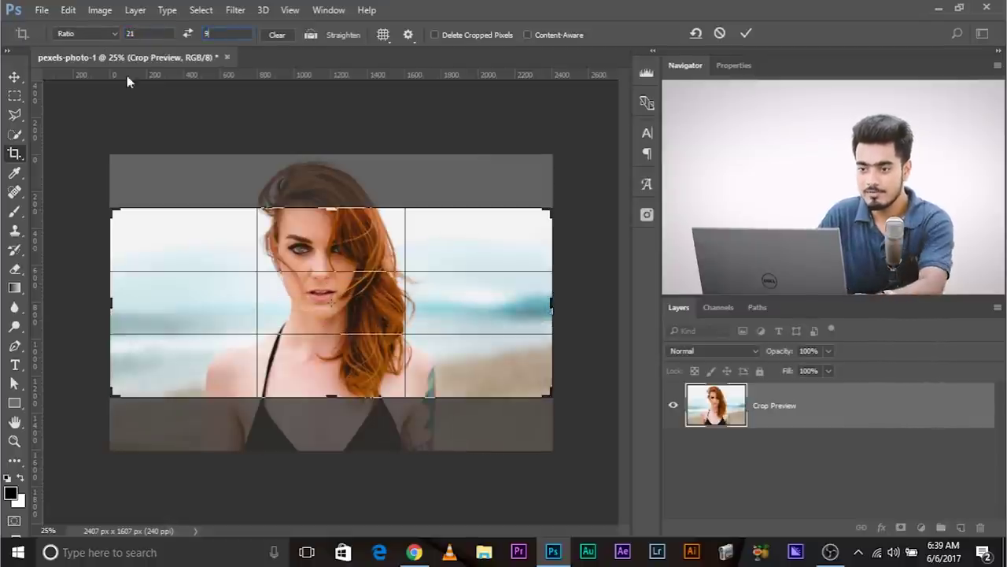
{"action": "left_click_drag", "start_coordinate": [553, 401], "coordinate": [279, 345]}
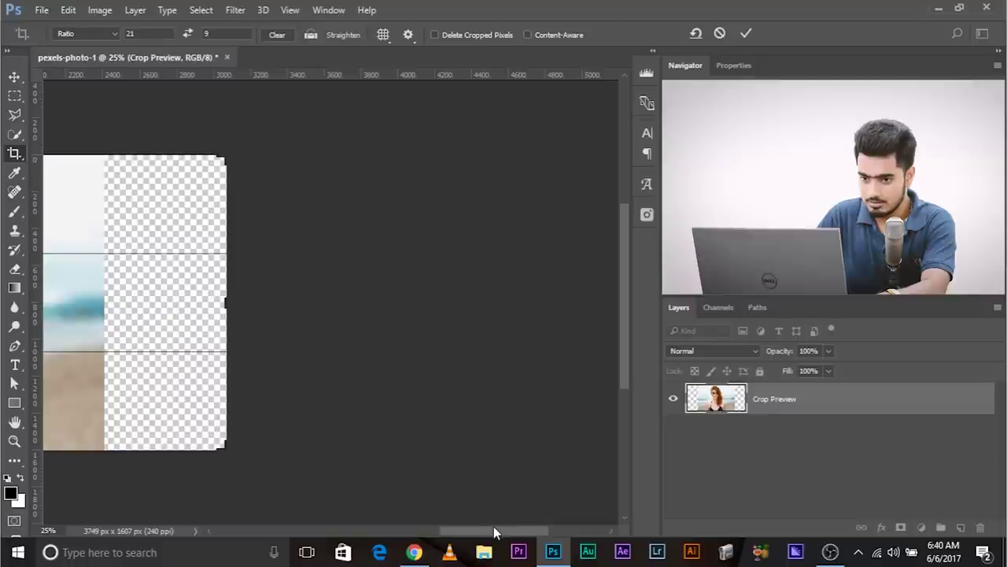
{"action": "left_click_drag", "start_coordinate": [493, 527], "coordinate": [405, 538]}
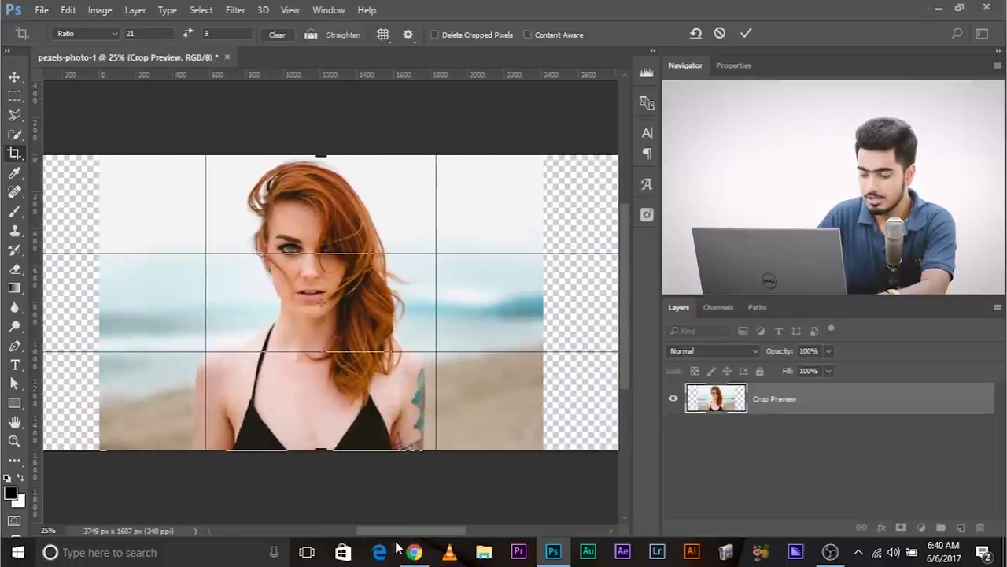
{"action": "key", "text": "Return"}
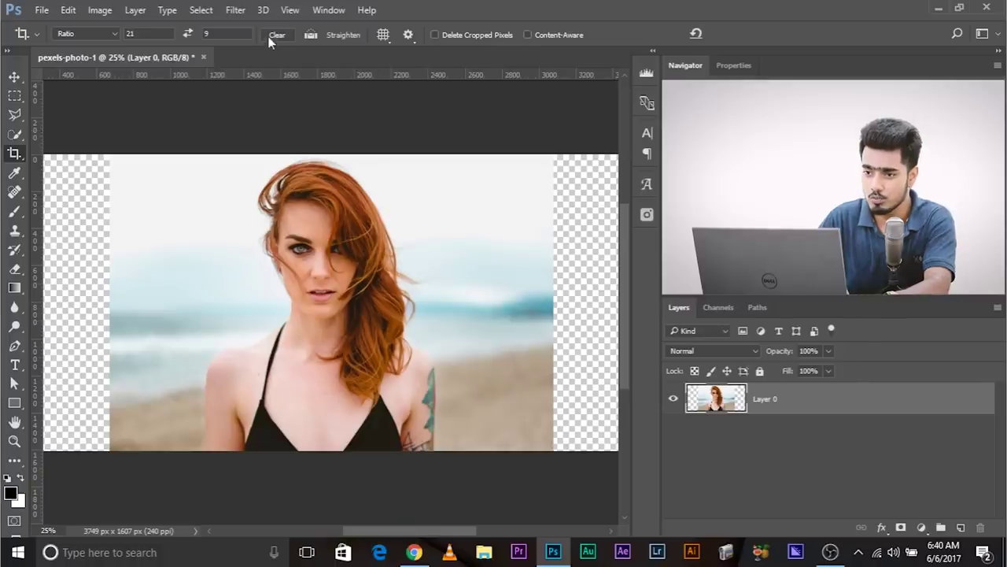
Select the full-height background strip to the right of the woman and stretch it to fill the transparent area up to the canvas edge.
{"action": "left_click", "coordinate": [290, 10]}
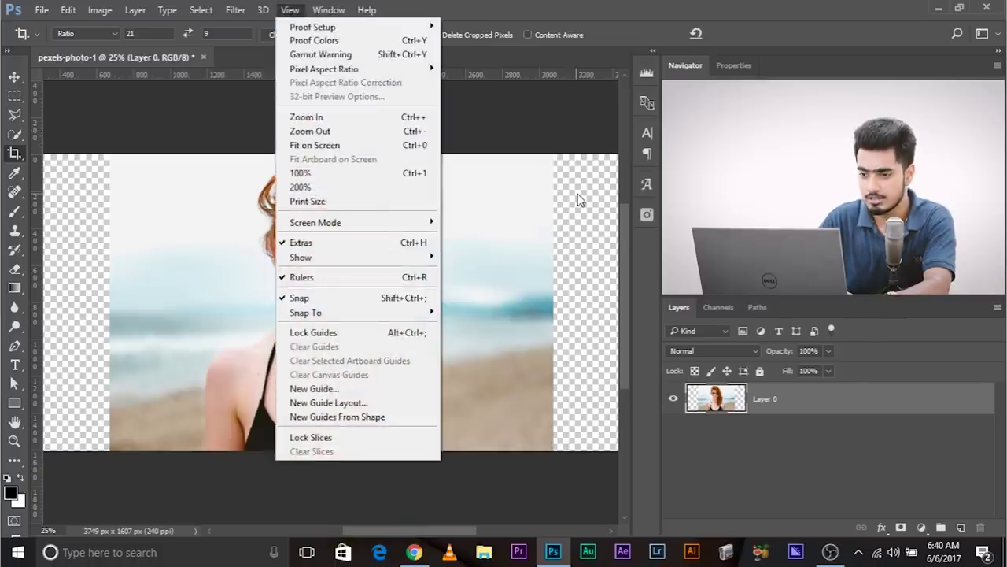
{"action": "left_click", "coordinate": [535, 201]}
{"action": "left_click_drag", "start_coordinate": [492, 292], "coordinate": [356, 290]}
{"action": "left_click", "coordinate": [15, 96]}
{"action": "right_click", "coordinate": [12, 97]}
{"action": "left_click", "coordinate": [63, 96]}
{"action": "left_click_drag", "start_coordinate": [316, 152], "coordinate": [423, 457]}
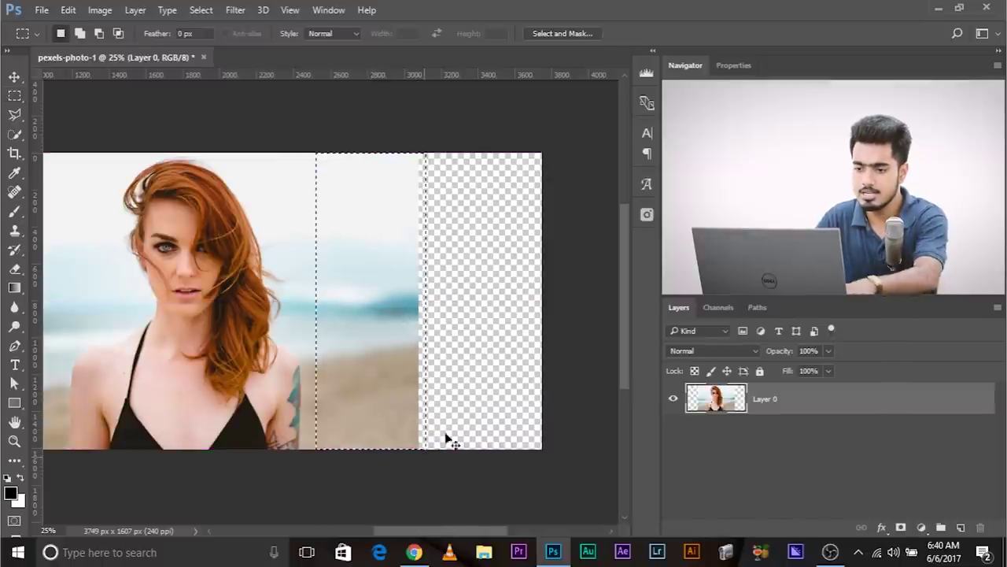
{"action": "key", "text": "ctrl+t"}
{"action": "left_click_drag", "start_coordinate": [425, 302], "coordinate": [559, 313]}
{"action": "key", "text": "Return"}
{"action": "key", "text": "ctrl+d"}
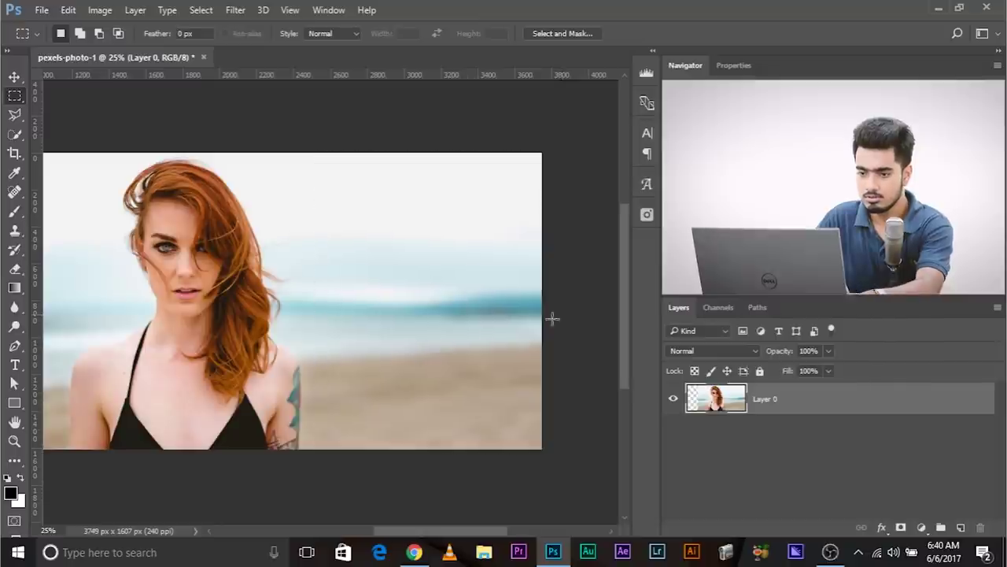
Select the full-height background strip to the left of the woman, stretch it over the remaining transparent area and deselect.
{"action": "scroll", "coordinate": [477, 322], "scroll_direction": "left", "scroll_amount": 5}
{"action": "left_click_drag", "start_coordinate": [179, 163], "coordinate": [278, 508]}
{"action": "key", "text": "ctrl+t"}
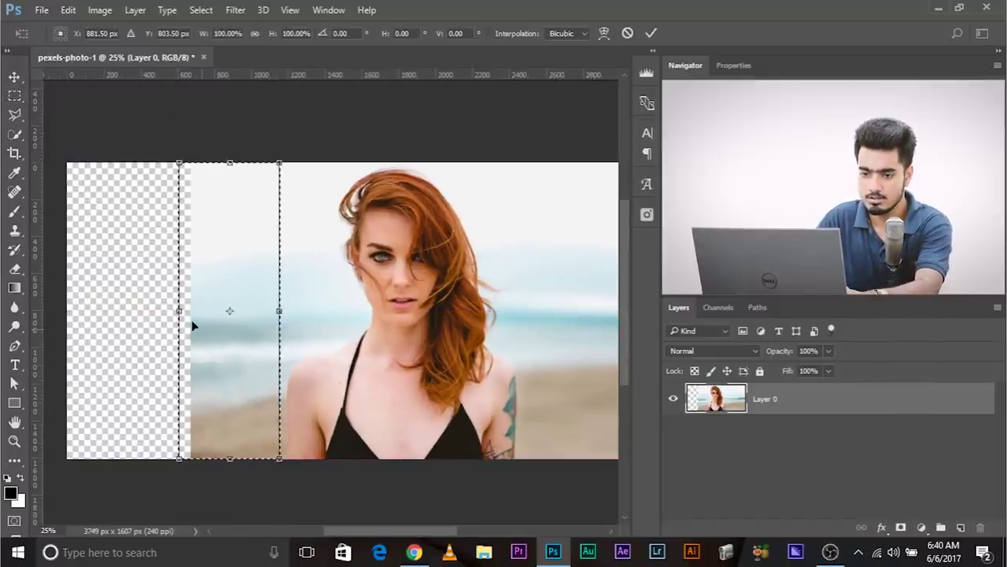
{"action": "left_click_drag", "start_coordinate": [180, 311], "coordinate": [44, 301]}
{"action": "key", "text": "Return"}
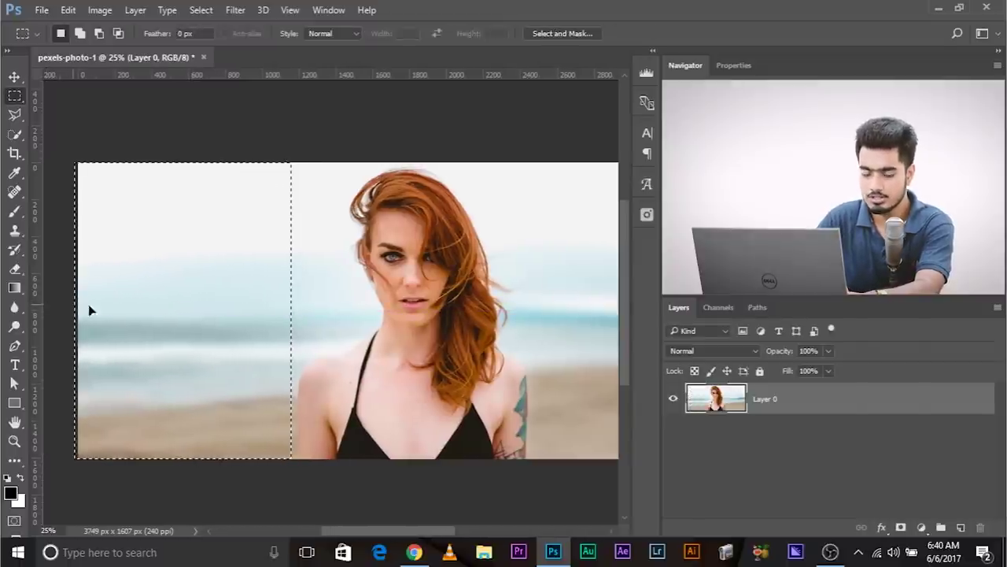
{"action": "key", "text": "ctrl+d"}
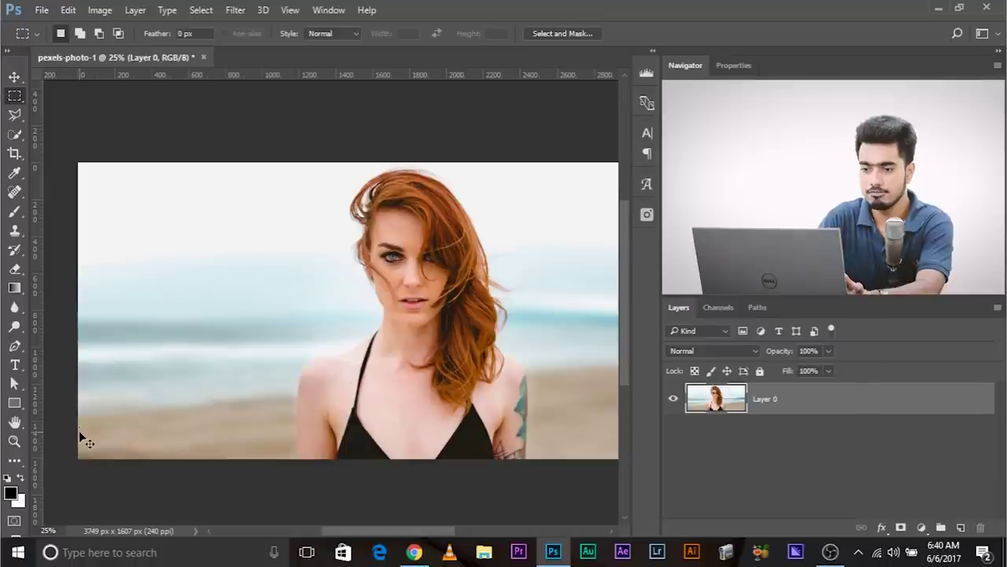
{"action": "key", "text": "ctrl+minus"}
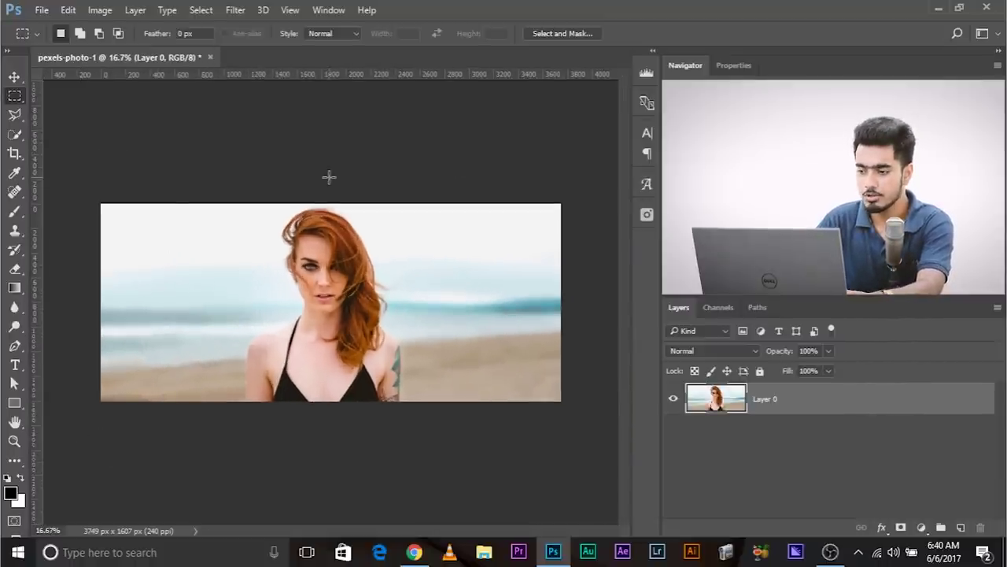
Add a Solid Color fill layer in black (000000) and place it beneath the photo layer.
{"action": "left_click", "coordinate": [922, 527]}
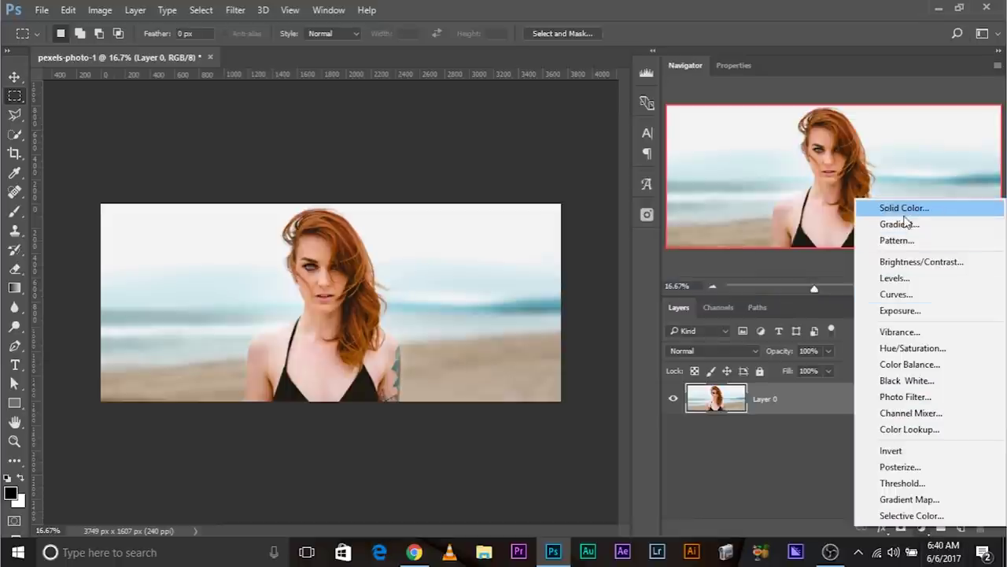
{"action": "left_click", "coordinate": [904, 209]}
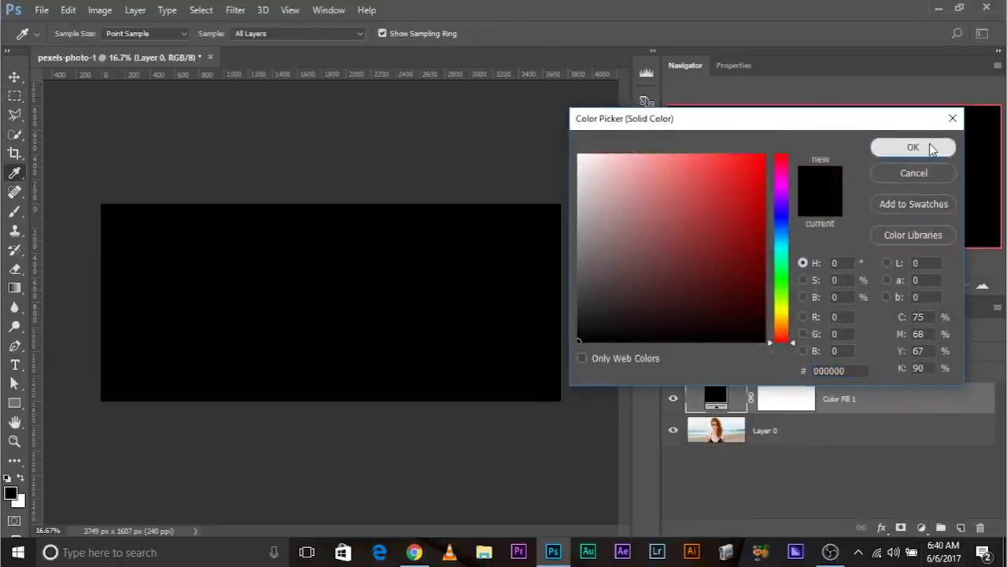
{"action": "left_click", "coordinate": [912, 148]}
{"action": "key", "text": "ctrl+bracketleft"}
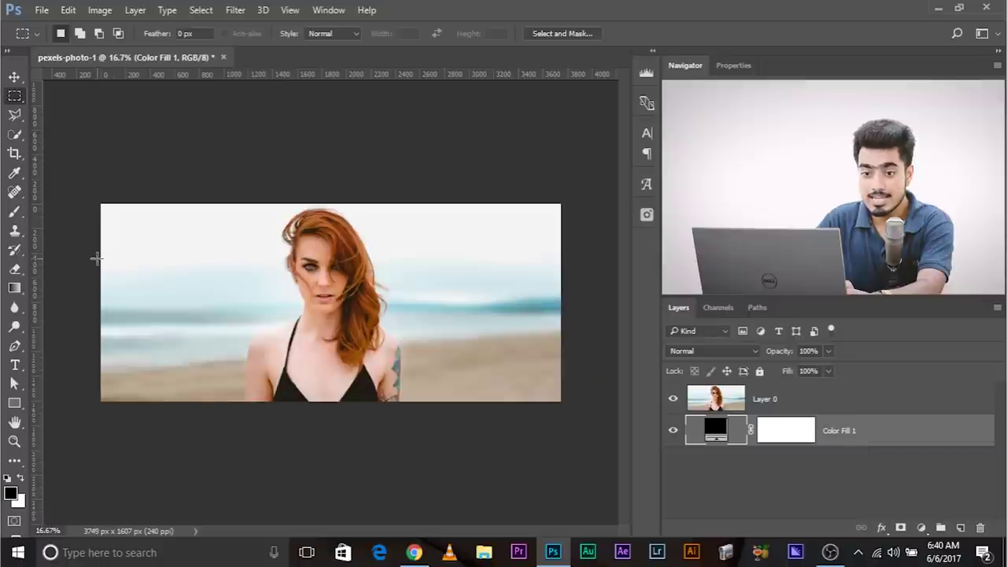
Crop to a 3:2 ratio at full photo width, extending the canvas above and below to 3749 × 2499 px for black bars.
{"action": "key", "text": "c"}
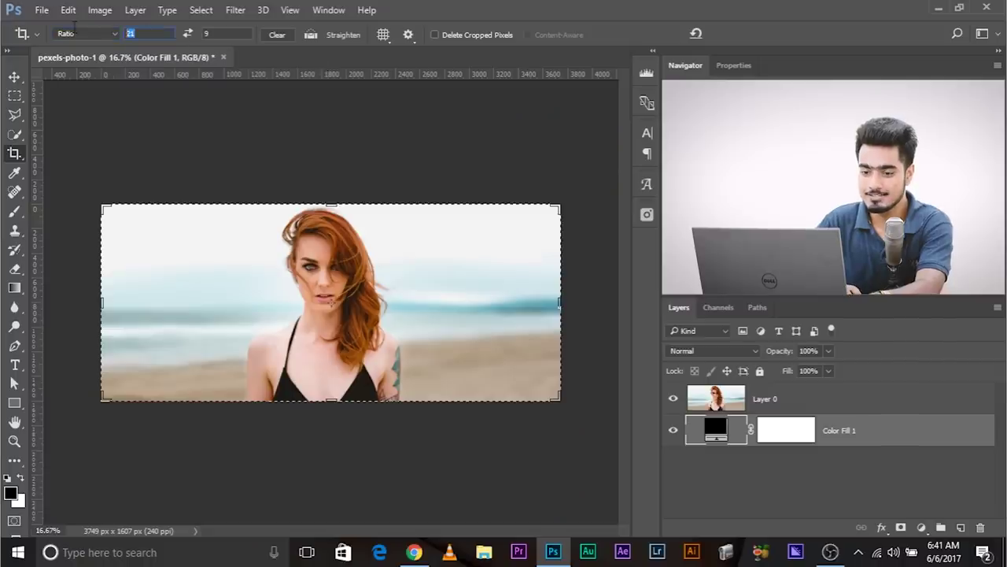
{"action": "type", "text": "3"}
{"action": "key", "text": "Tab"}
{"action": "type", "text": "4"}
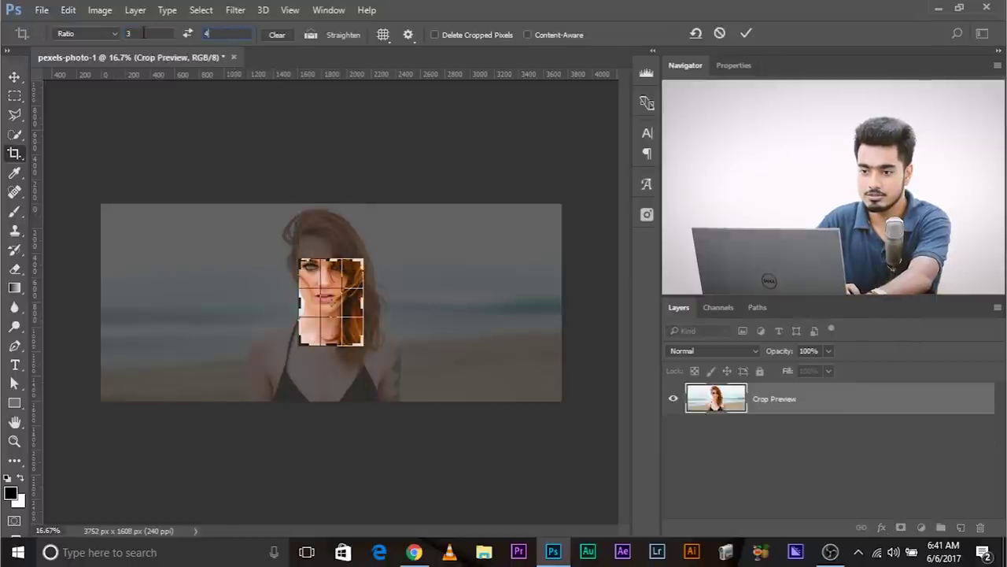
{"action": "key", "text": "BackSpace"}
{"action": "type", "text": "2"}
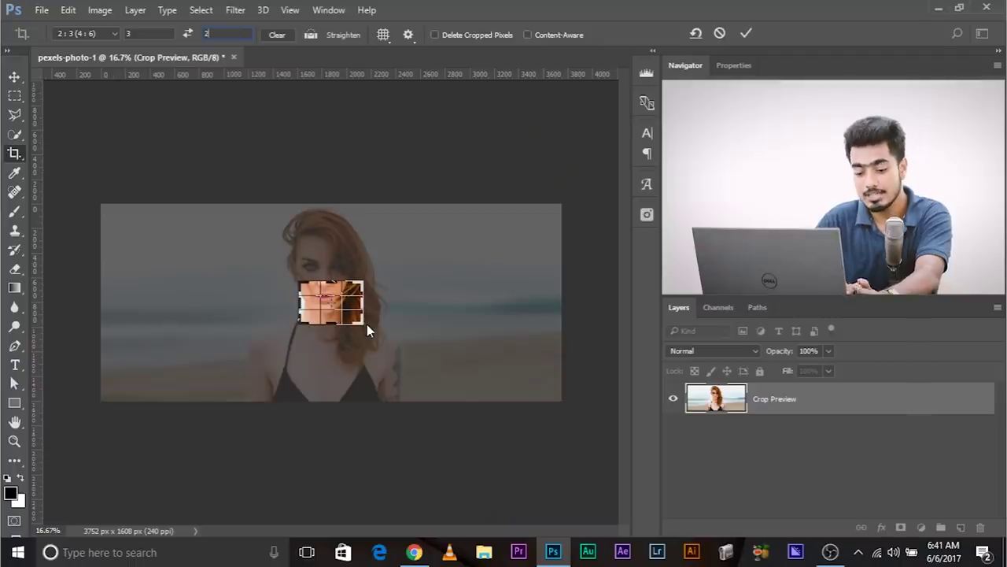
{"action": "left_click_drag", "start_coordinate": [363, 324], "coordinate": [548, 473]}
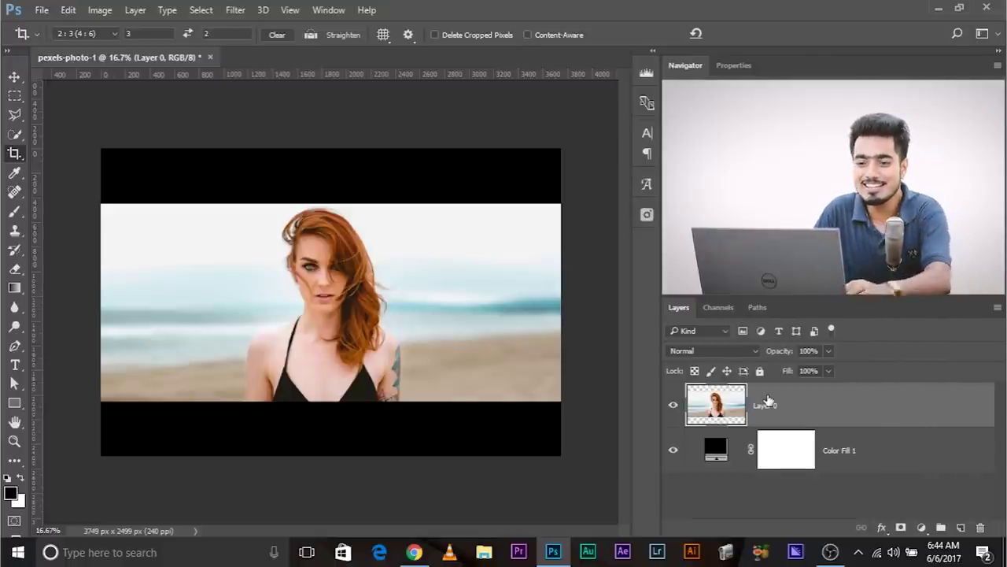
Open the photo layer in the Nik Collection filter Analog Efex Pro 2 with the Classic Camera tool combination.
{"action": "left_click", "coordinate": [235, 9]}
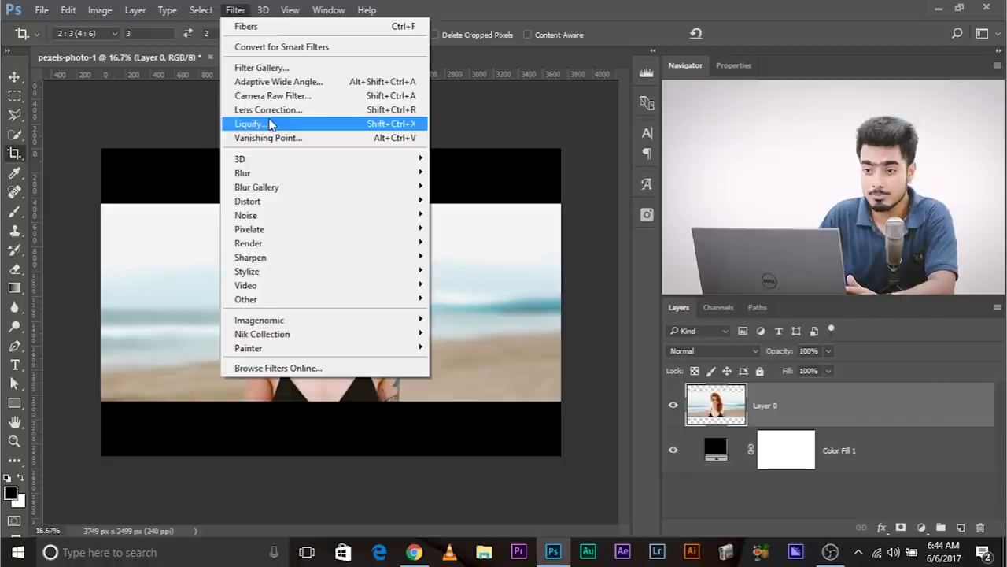
{"action": "mouse_move", "coordinate": [287, 338]}
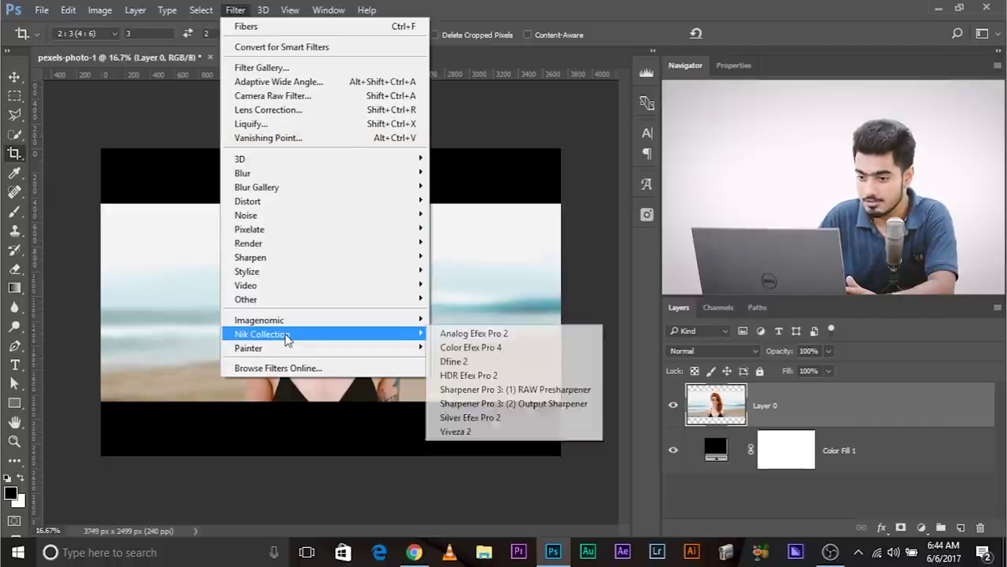
{"action": "left_click", "coordinate": [481, 335]}
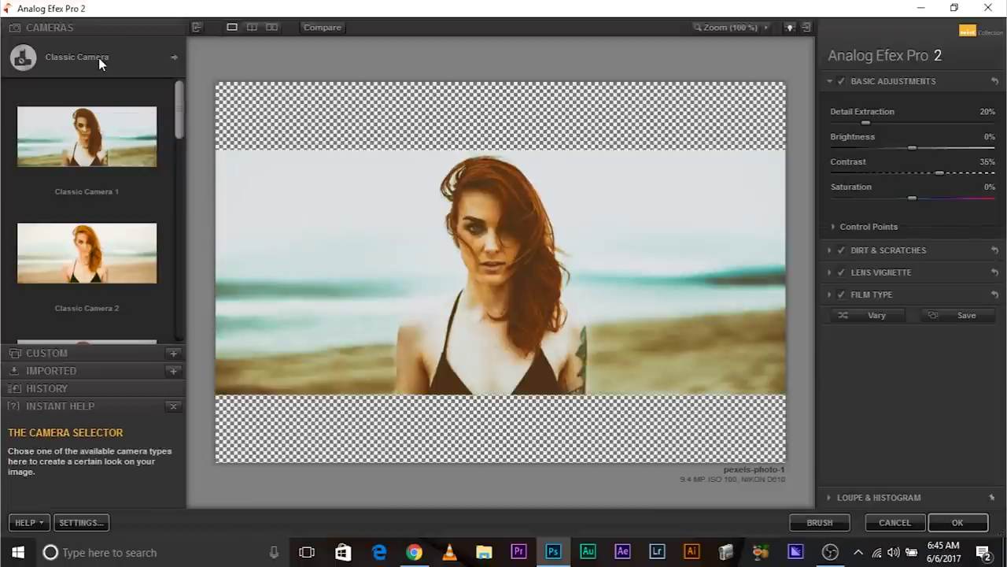
{"action": "left_click", "coordinate": [98, 58]}
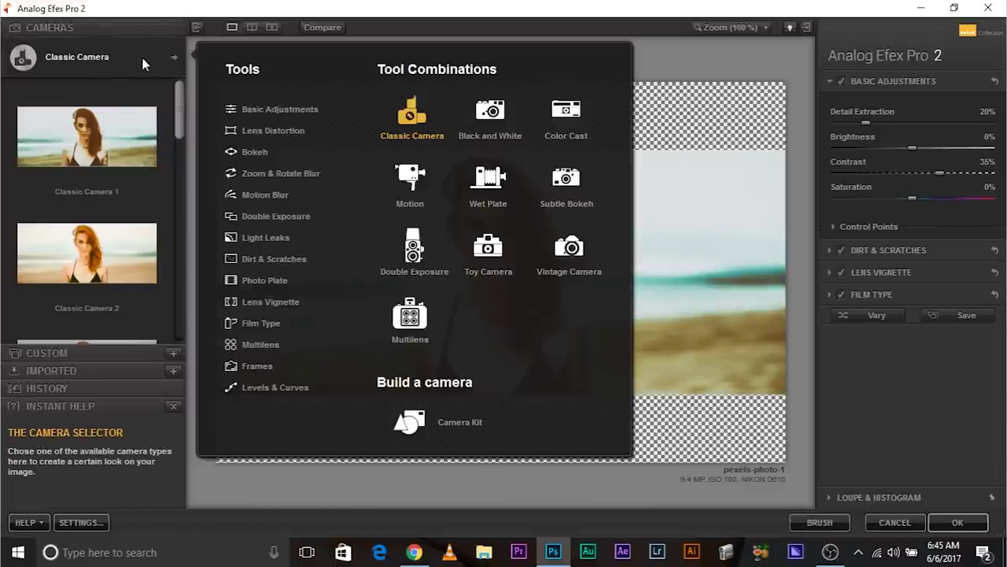
{"action": "left_click", "coordinate": [93, 61]}
{"action": "left_click", "coordinate": [93, 60]}
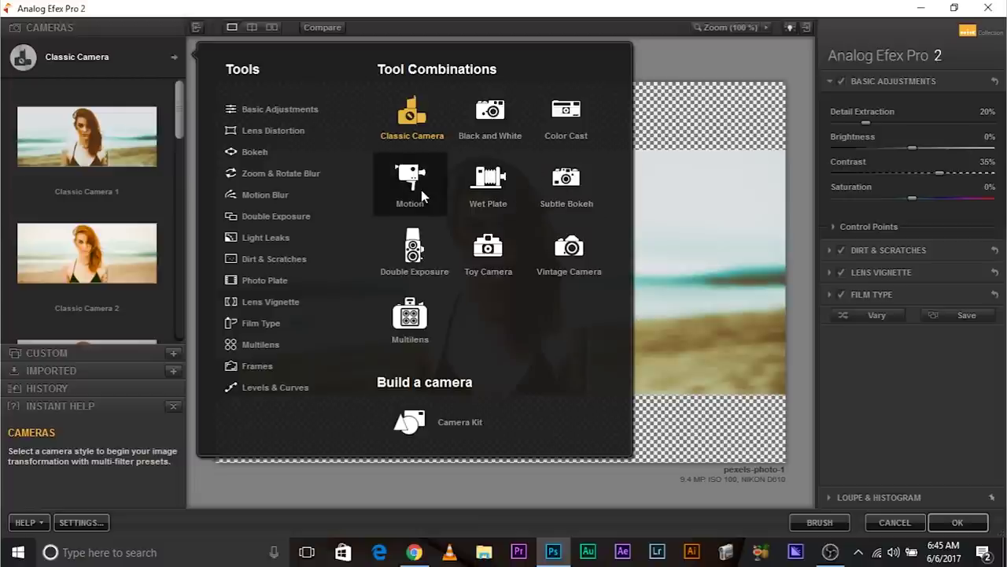
{"action": "left_click", "coordinate": [424, 132]}
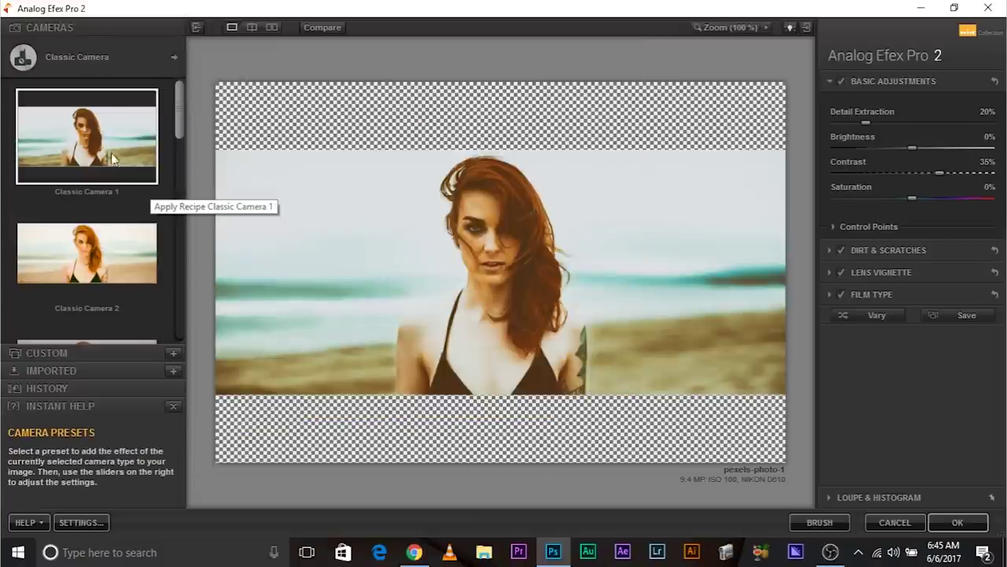
Try the Classic Camera 9 preset and inspect its dirt and vignette up close on the photo's left side.
{"action": "left_click_drag", "start_coordinate": [179, 98], "coordinate": [187, 295]}
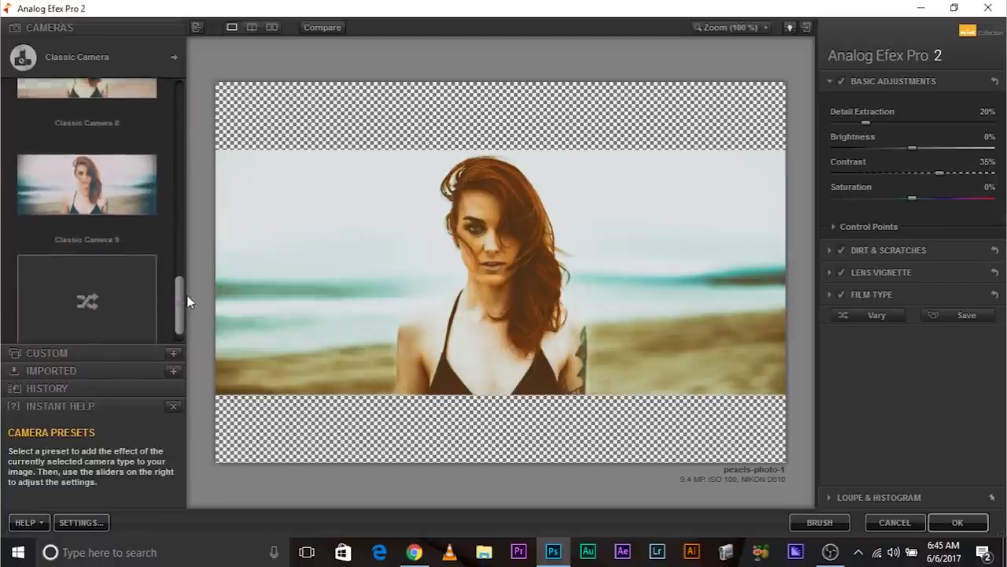
{"action": "left_click", "coordinate": [103, 187]}
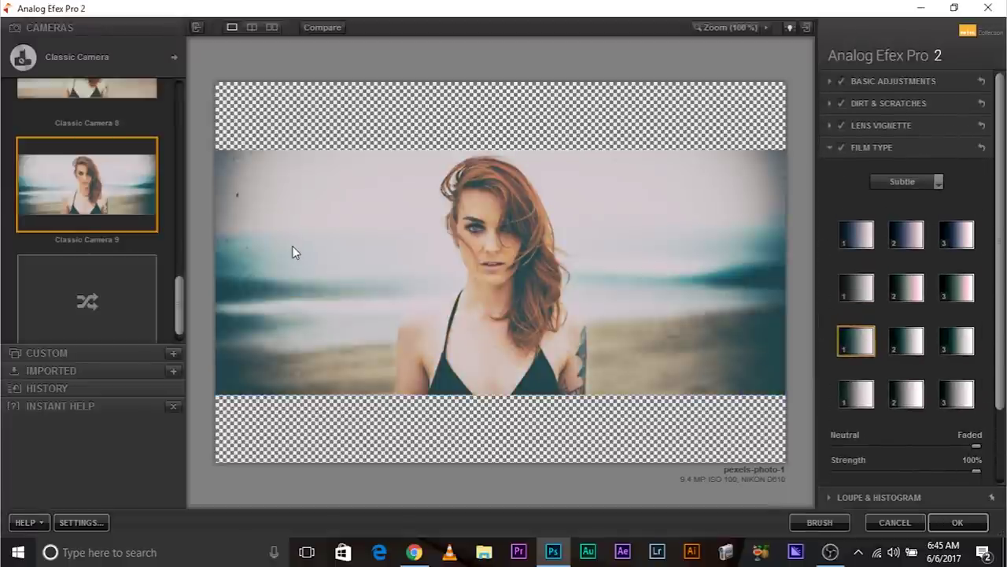
{"action": "left_click", "coordinate": [292, 246]}
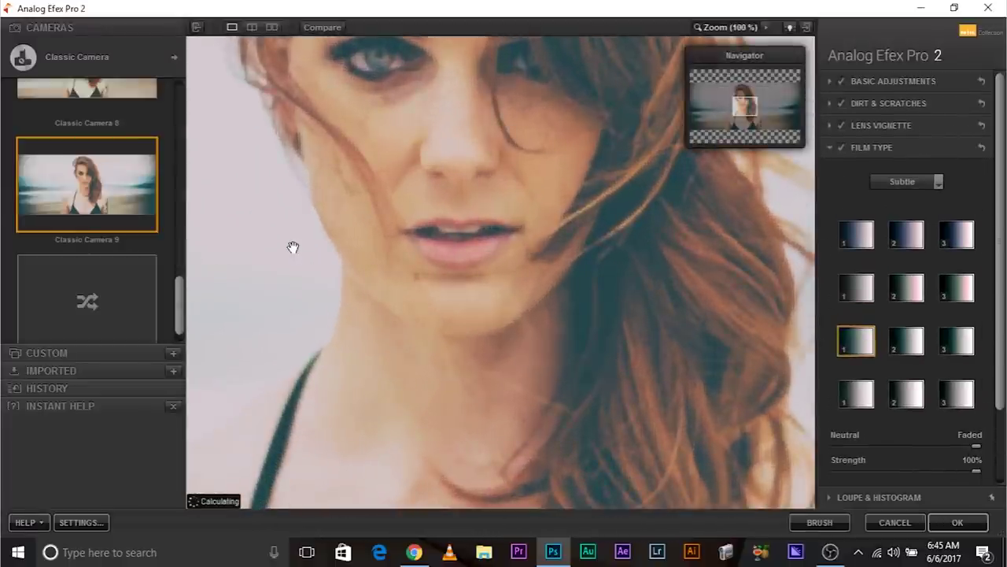
{"action": "left_click_drag", "start_coordinate": [349, 288], "coordinate": [765, 290]}
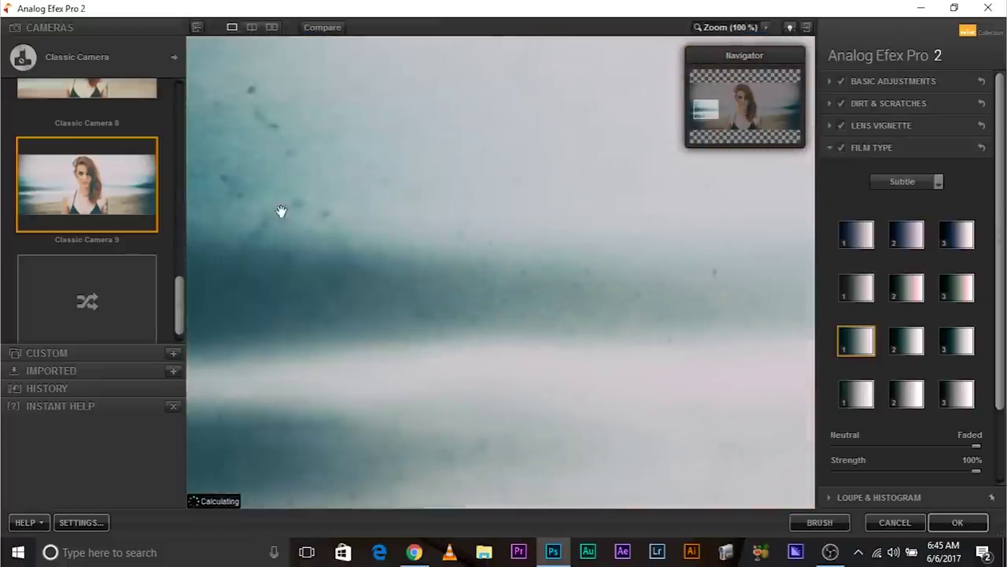
{"action": "left_click_drag", "start_coordinate": [280, 212], "coordinate": [650, 367]}
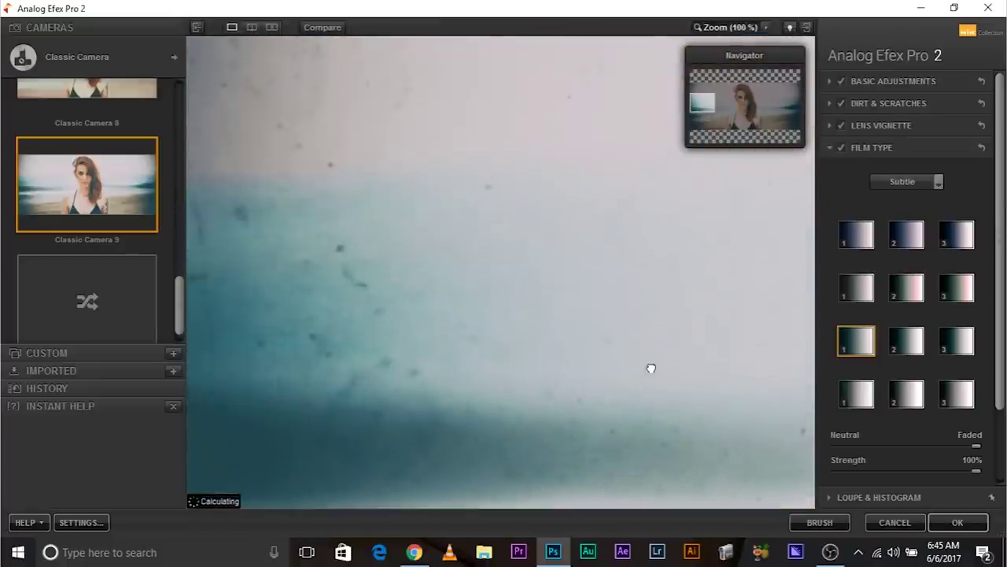
{"action": "left_click", "coordinate": [323, 179]}
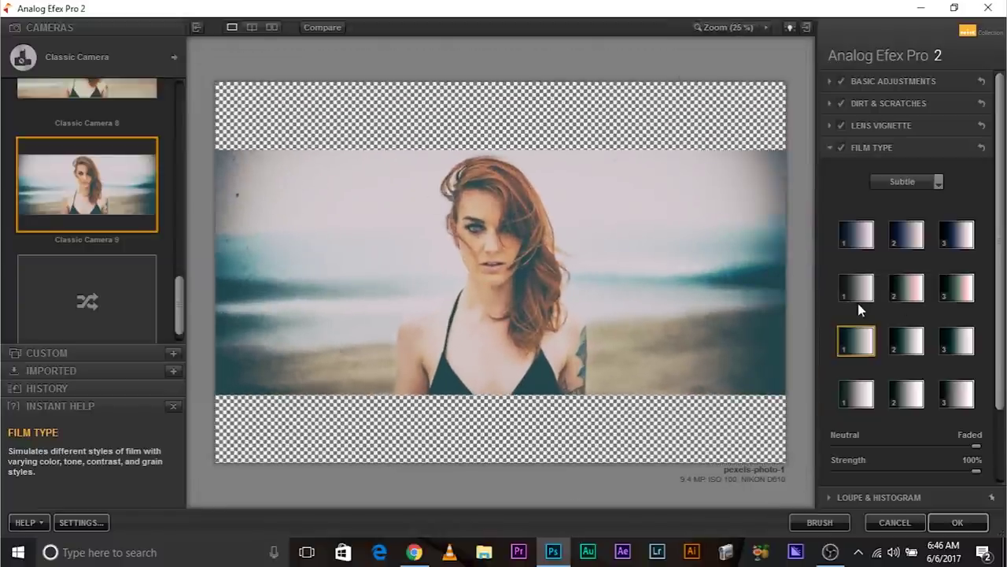
Try the Classic Camera 5 preset on the beach portrait.
{"action": "scroll", "coordinate": [72, 135], "scroll_direction": "up", "scroll_amount": 5}
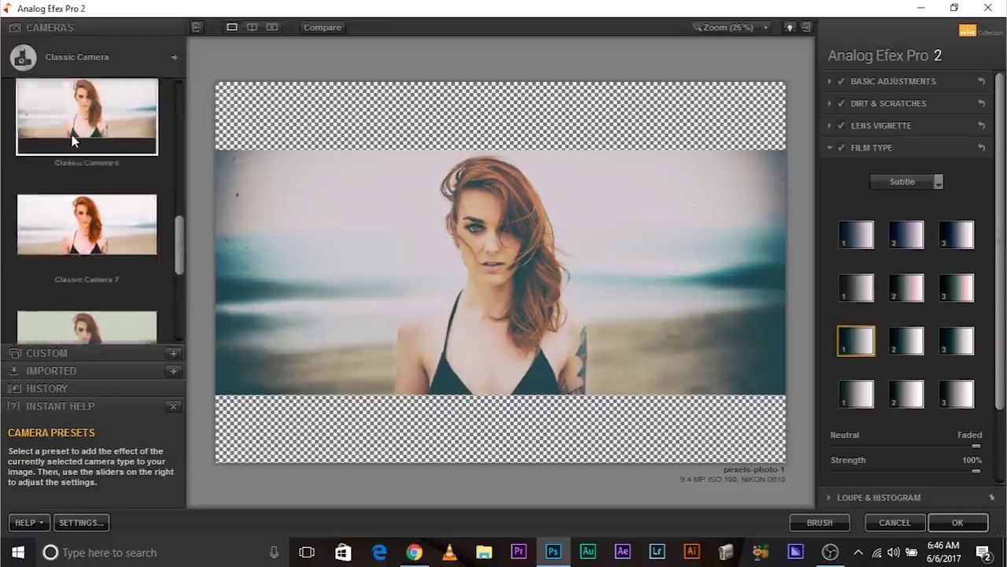
{"action": "scroll", "coordinate": [118, 227], "scroll_direction": "down", "scroll_amount": 2}
{"action": "scroll", "coordinate": [114, 211], "scroll_direction": "up", "scroll_amount": 2}
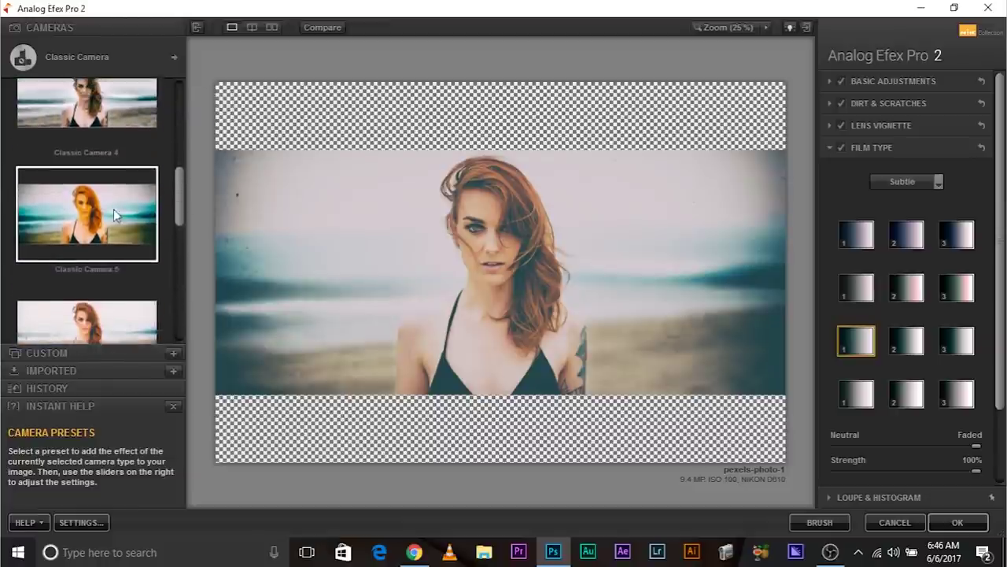
{"action": "left_click", "coordinate": [111, 244]}
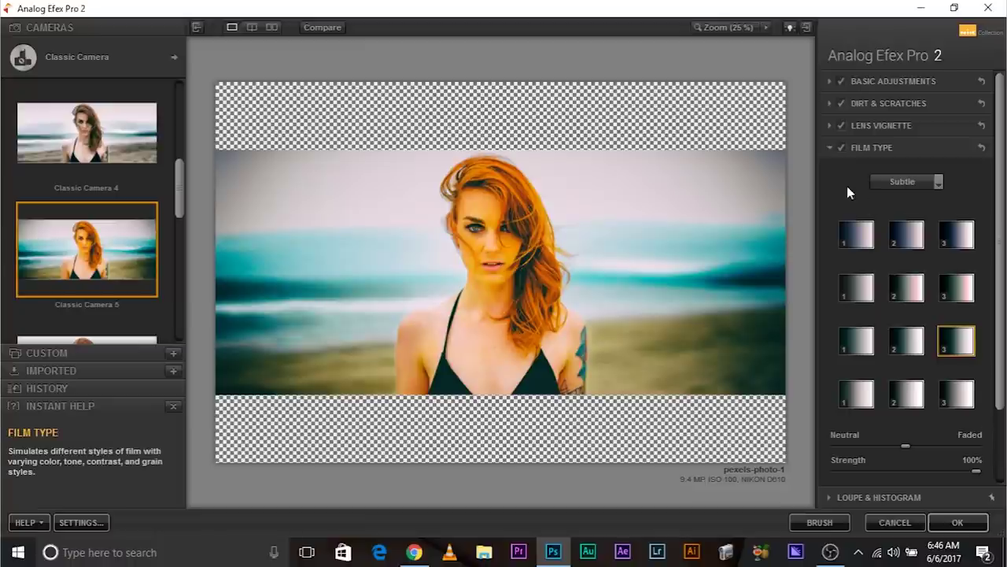
Change the preset's film type to Subtle variant 2 in the third row and set Saturation to 0%.
{"action": "scroll", "coordinate": [847, 185], "scroll_direction": "down", "scroll_amount": 3}
{"action": "scroll", "coordinate": [826, 393], "scroll_direction": "up", "scroll_amount": 3}
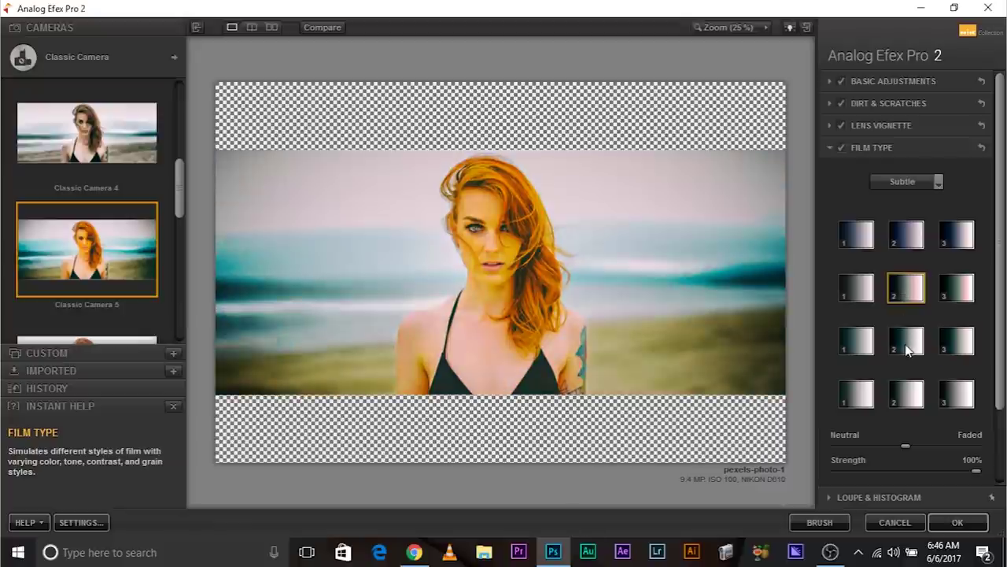
{"action": "left_click", "coordinate": [906, 342]}
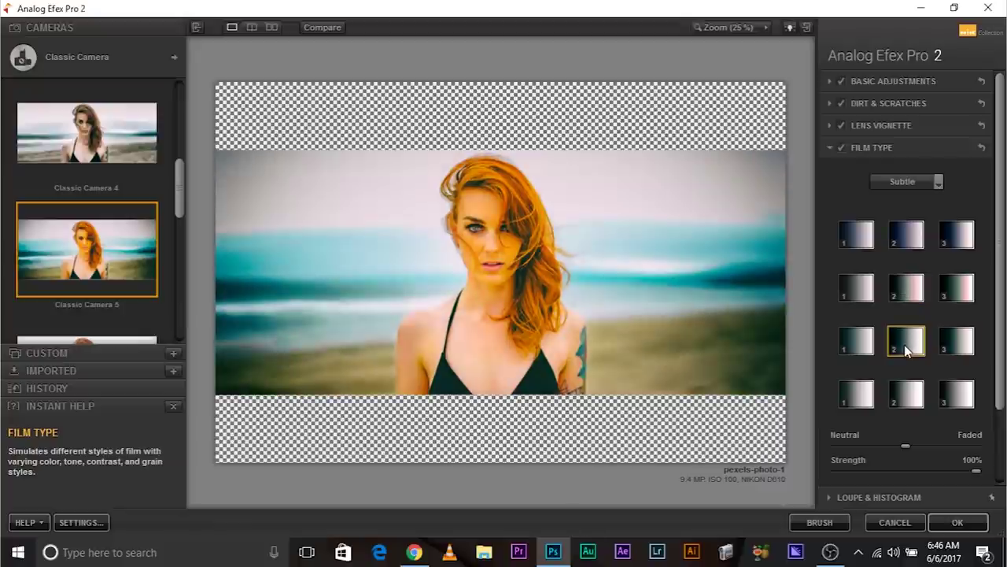
{"action": "left_click", "coordinate": [829, 82]}
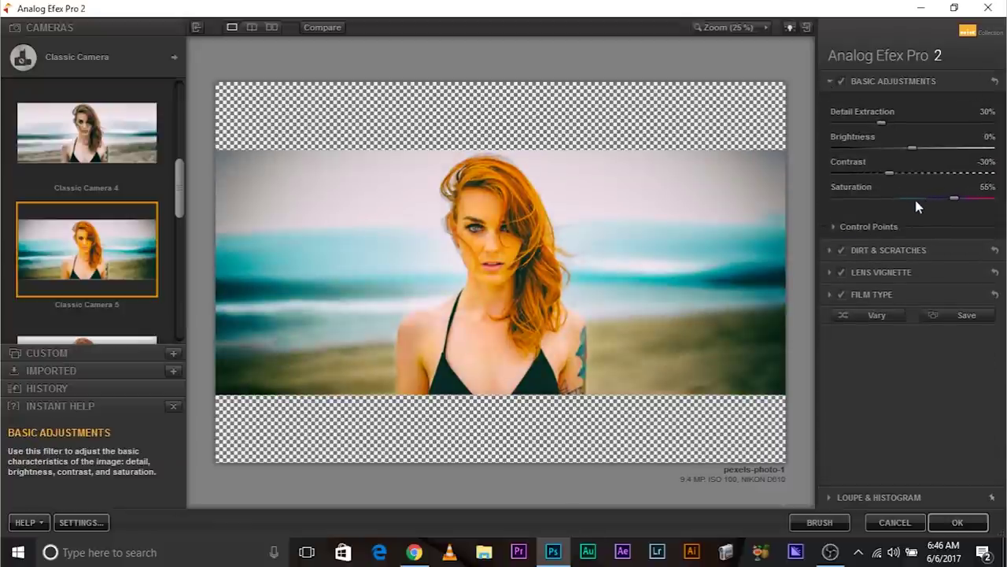
{"action": "left_click_drag", "start_coordinate": [918, 201], "coordinate": [913, 200]}
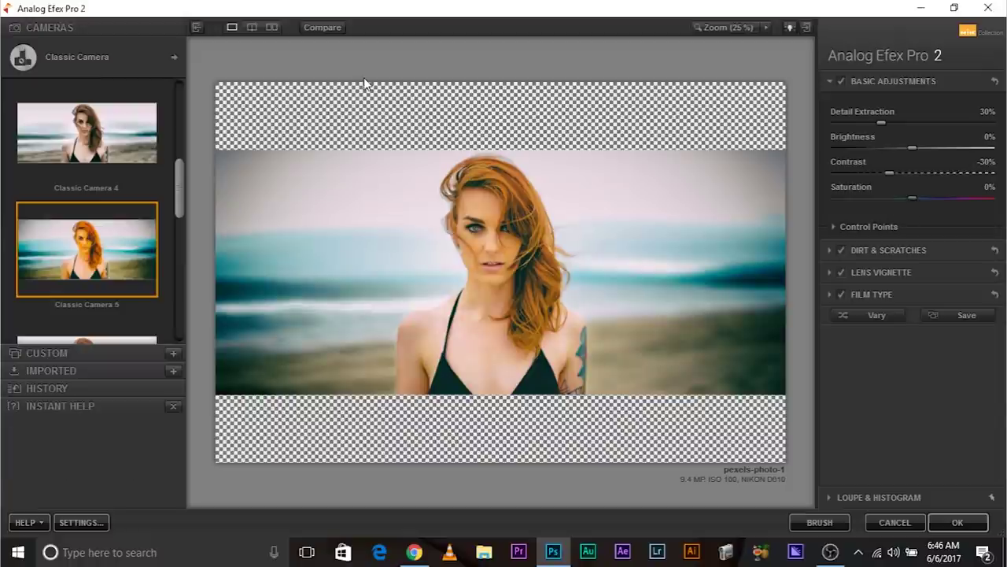
Apply the Classic Camera 4 preset to the beach portrait.
{"action": "scroll", "coordinate": [120, 161], "scroll_direction": "up", "scroll_amount": 3}
{"action": "scroll", "coordinate": [119, 161], "scroll_direction": "down", "scroll_amount": 3}
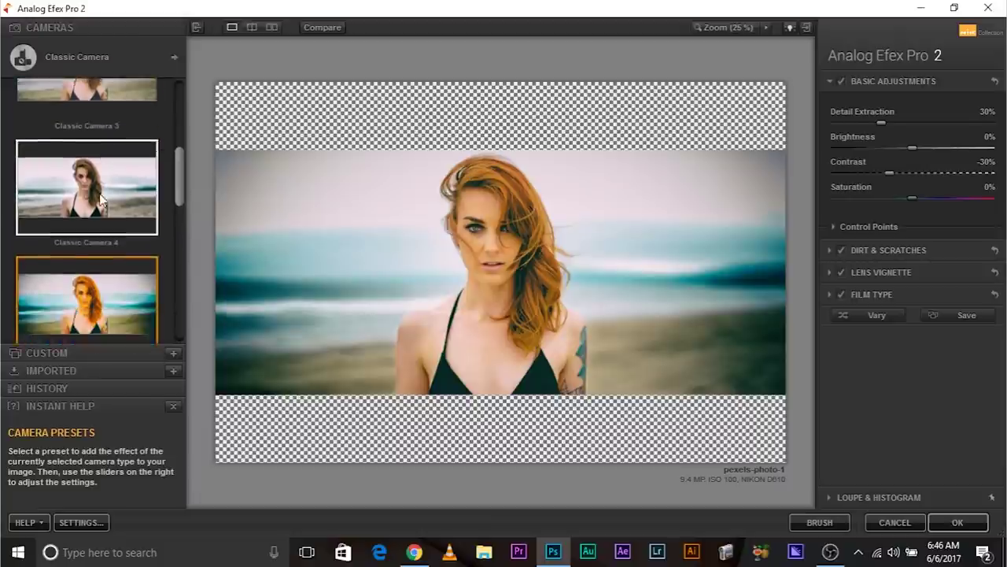
{"action": "left_click", "coordinate": [115, 179]}
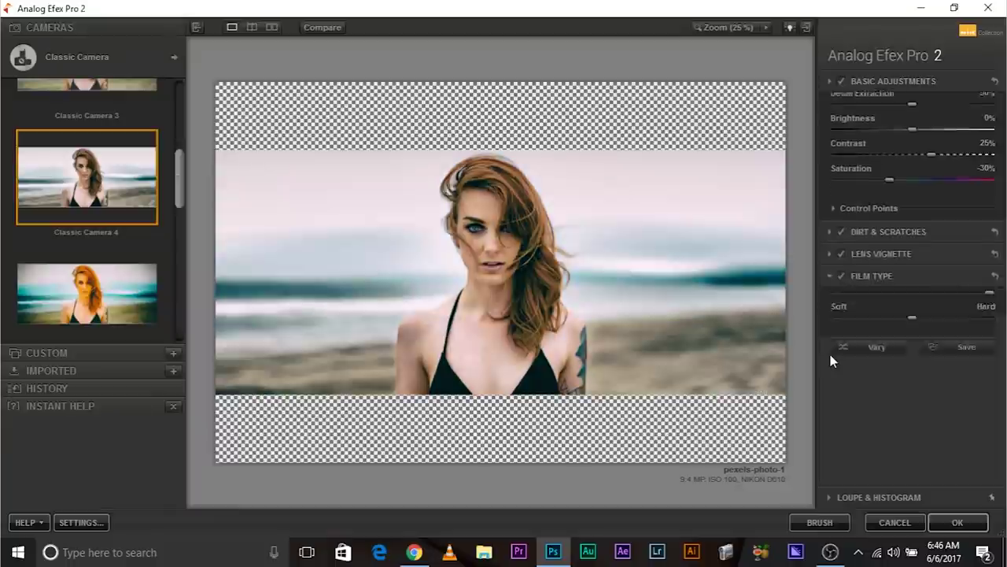
Try several Subtle film types on the beach portrait, ending with variant 2 in the first row.
{"action": "left_click", "coordinate": [837, 291]}
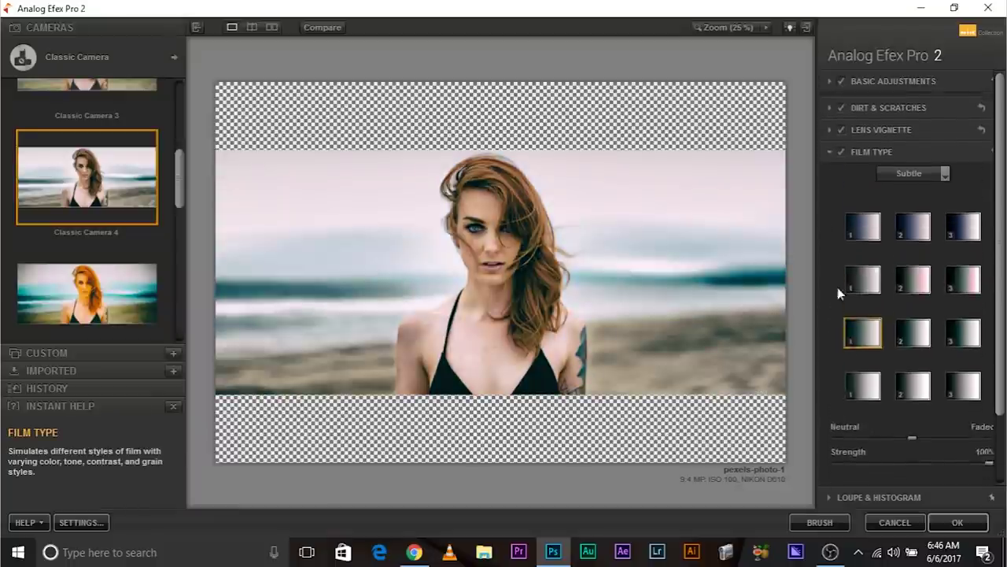
{"action": "scroll", "coordinate": [897, 157], "scroll_direction": "down", "scroll_amount": 3}
{"action": "left_click", "coordinate": [909, 307]}
{"action": "left_click", "coordinate": [910, 256]}
{"action": "left_click", "coordinate": [908, 200]}
{"action": "scroll", "coordinate": [909, 188], "scroll_direction": "up", "scroll_amount": 3}
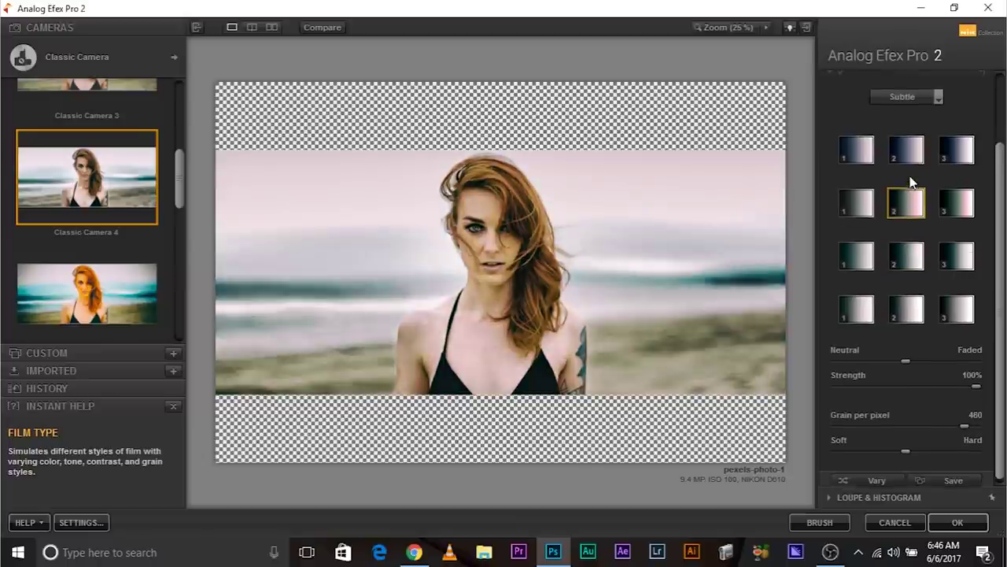
{"action": "left_click", "coordinate": [904, 234]}
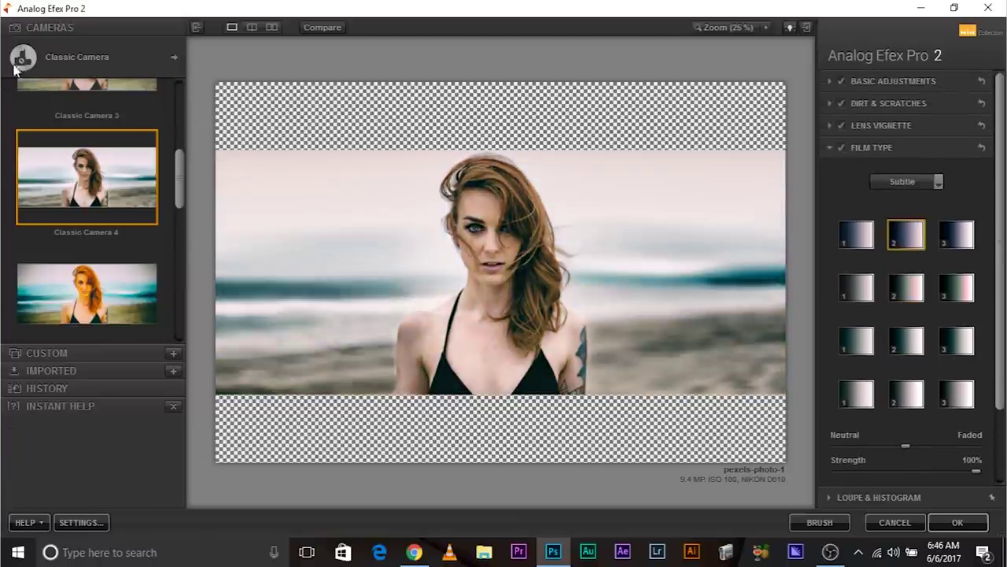
Switch to the Black and White camera and apply its Black and White 7 preset to the portrait.
{"action": "left_click", "coordinate": [175, 58]}
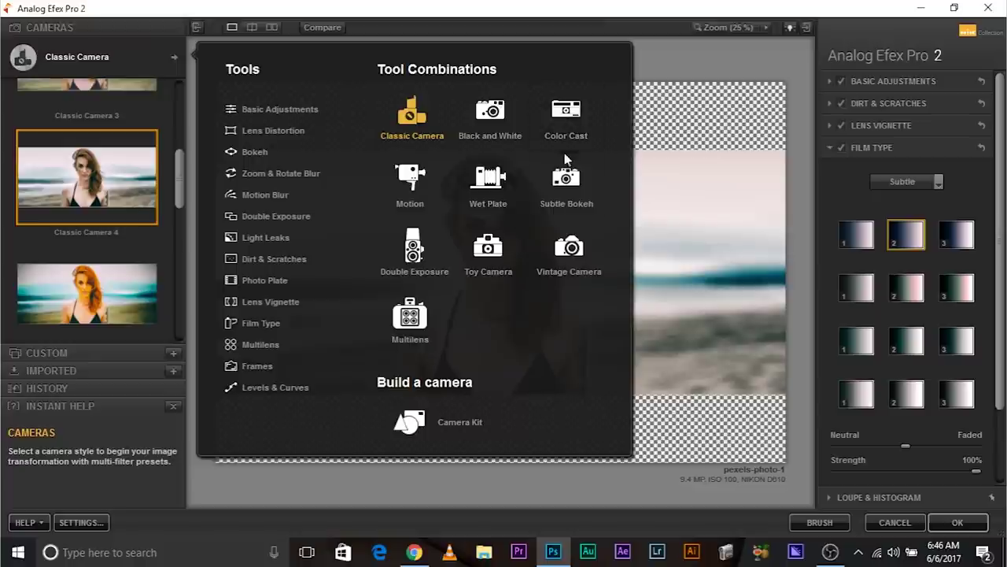
{"action": "left_click", "coordinate": [495, 118]}
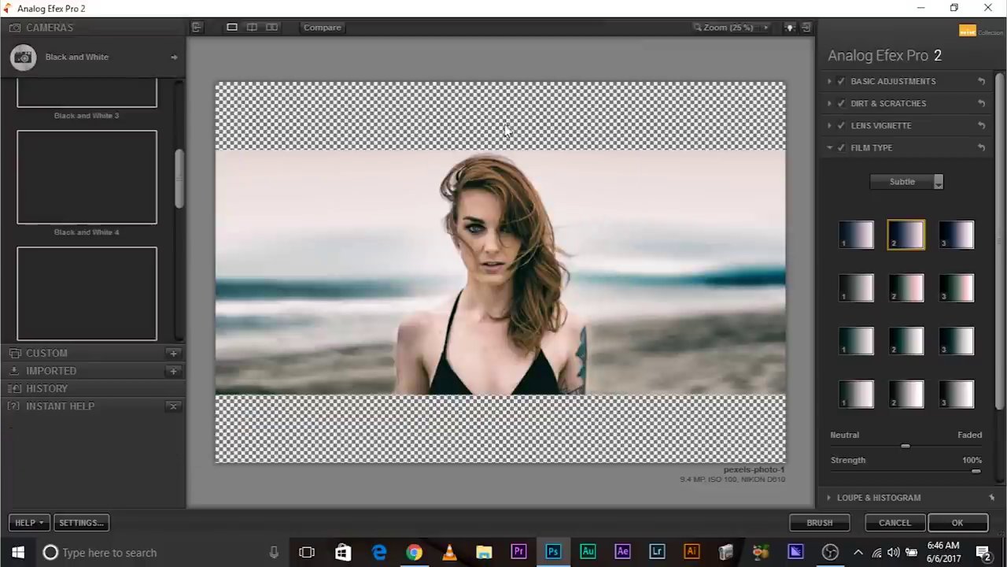
{"action": "left_click_drag", "start_coordinate": [180, 170], "coordinate": [192, 255]}
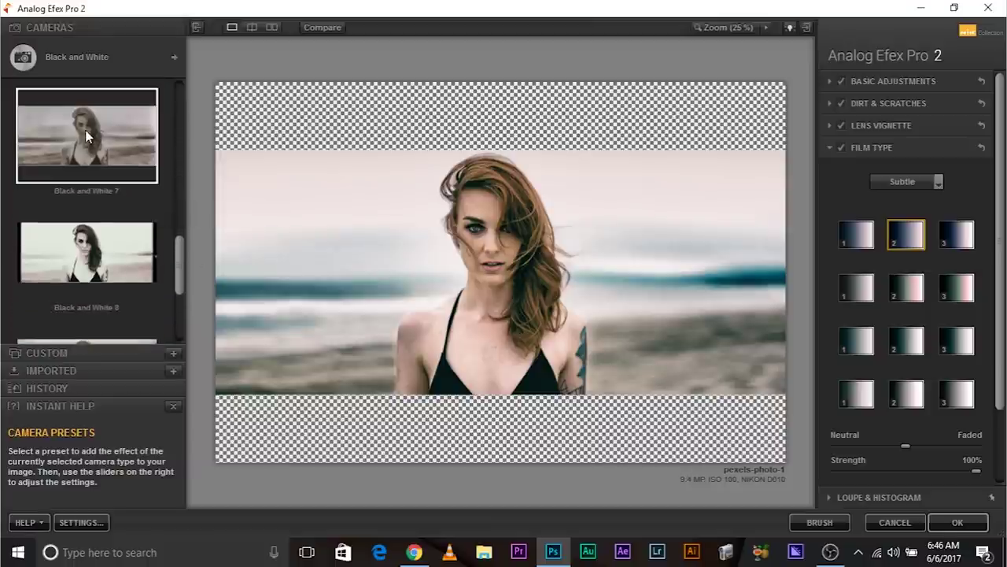
{"action": "left_click", "coordinate": [126, 150]}
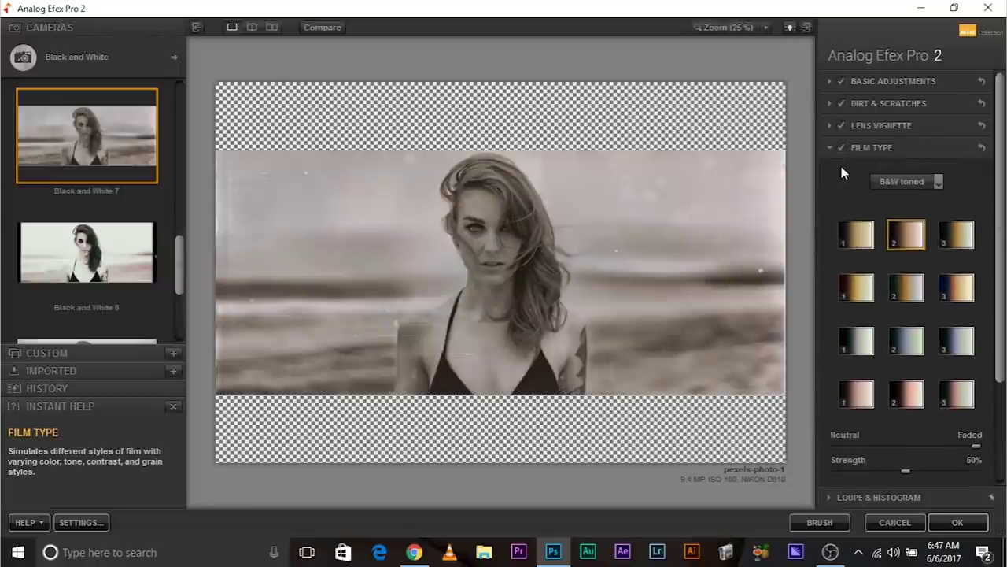
Review the preset's basic adjustments and compare the portrait with and without its Film Type and Frames effects.
{"action": "left_click", "coordinate": [829, 82]}
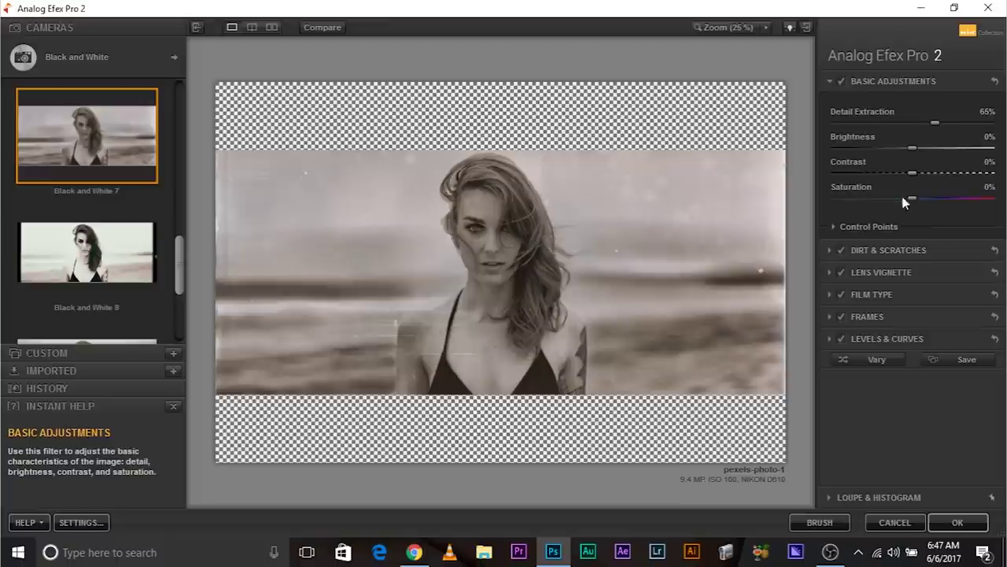
{"action": "left_click", "coordinate": [831, 83]}
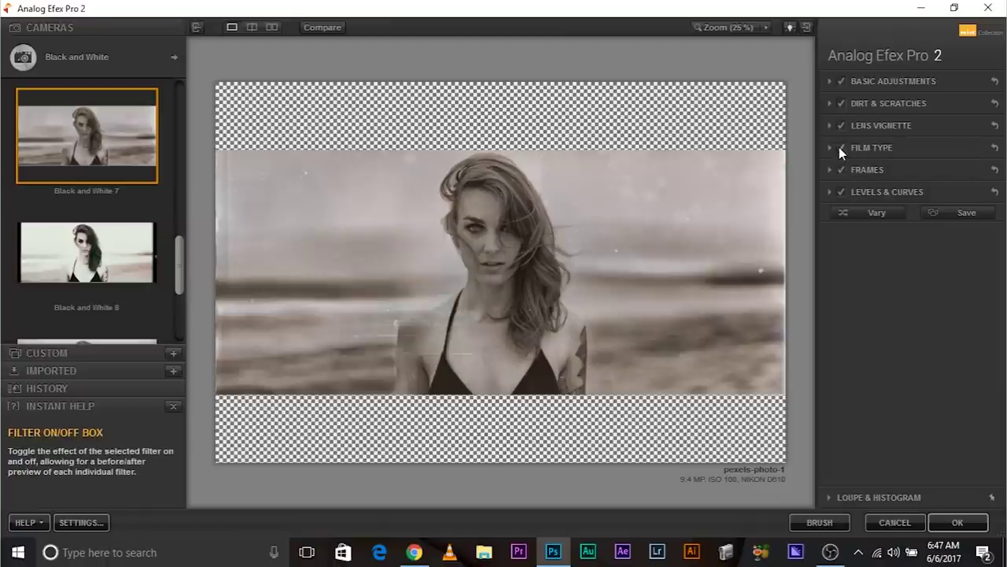
{"action": "left_click", "coordinate": [841, 147]}
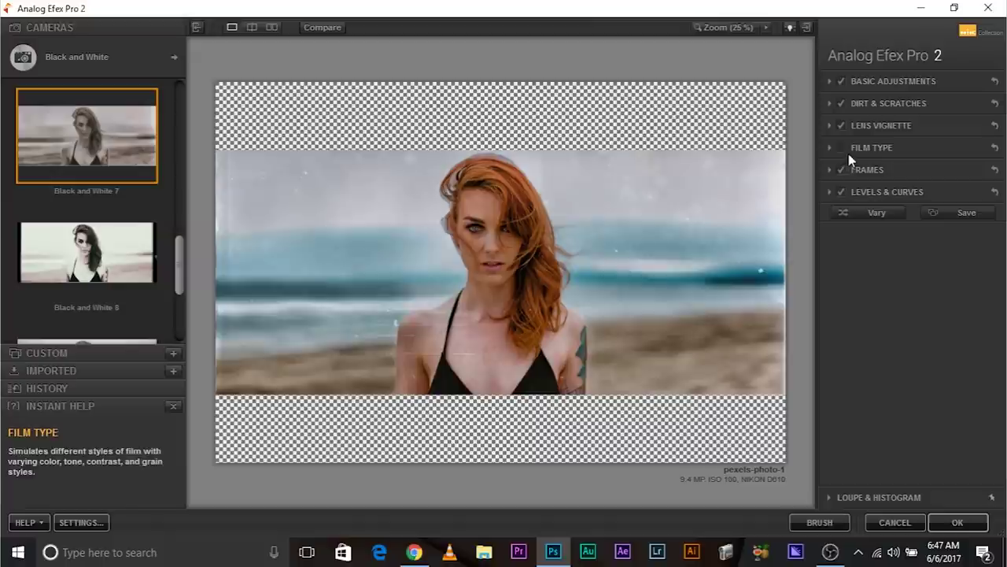
{"action": "left_click", "coordinate": [840, 147]}
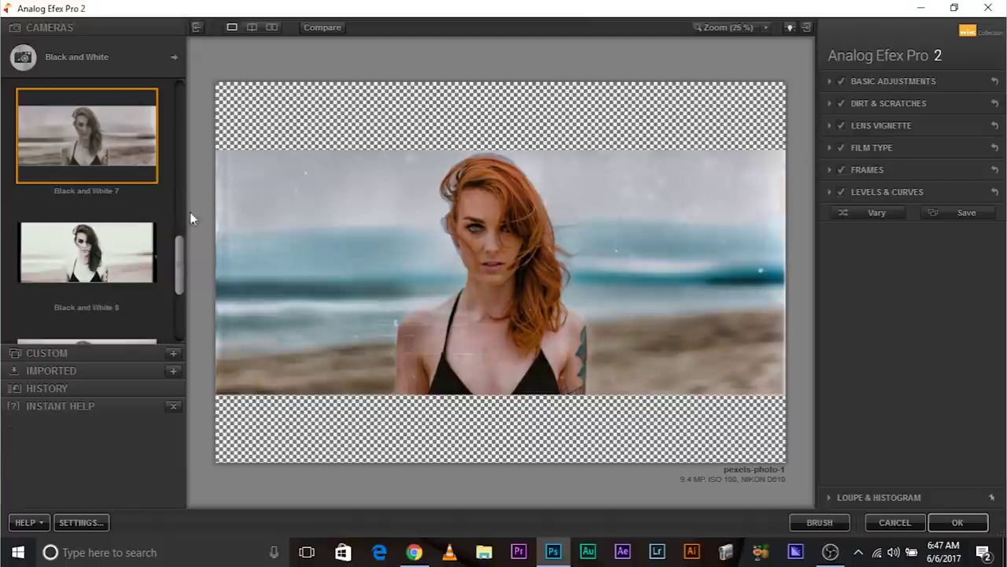
{"action": "left_click", "coordinate": [842, 169]}
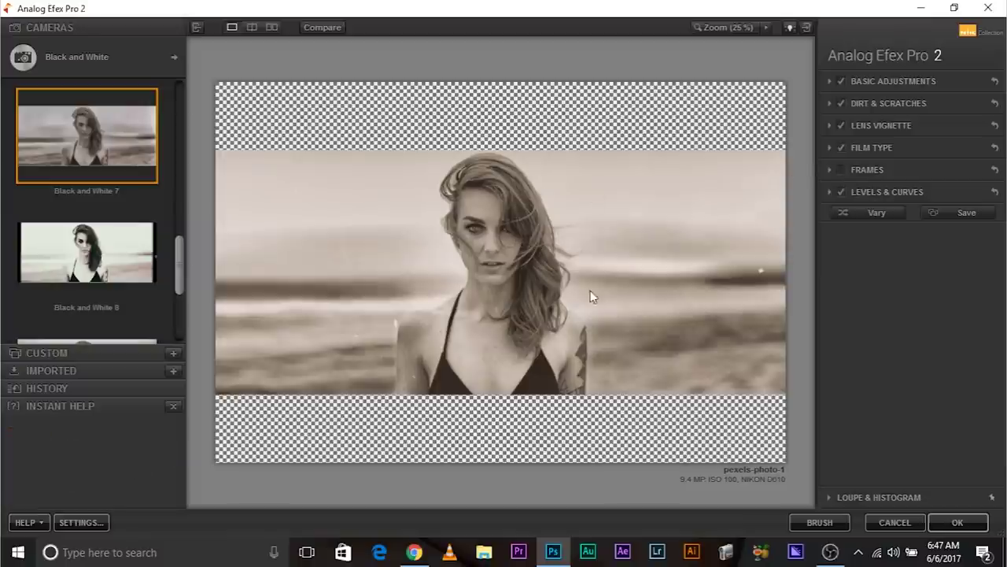
{"action": "left_click", "coordinate": [842, 170]}
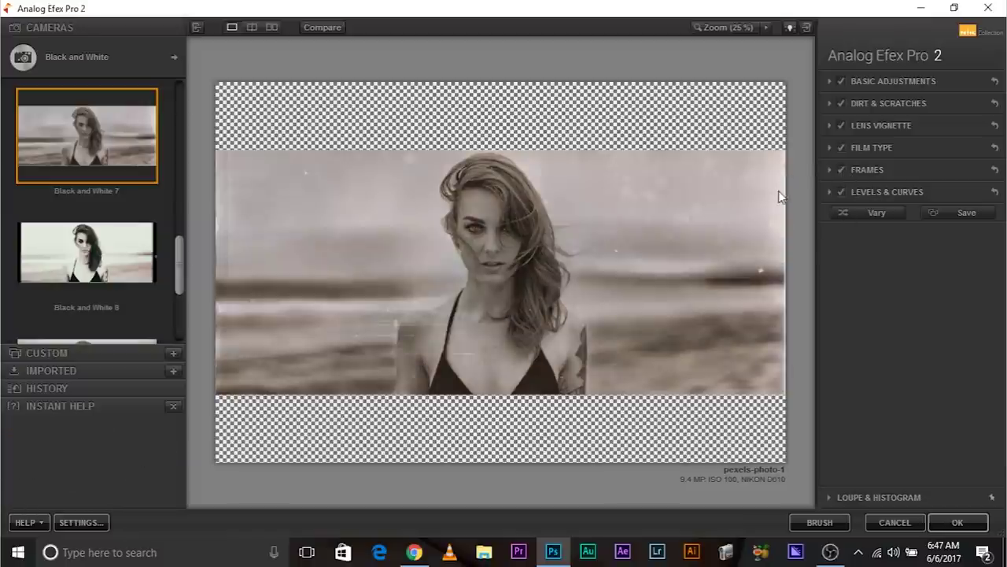
{"action": "left_click", "coordinate": [841, 147]}
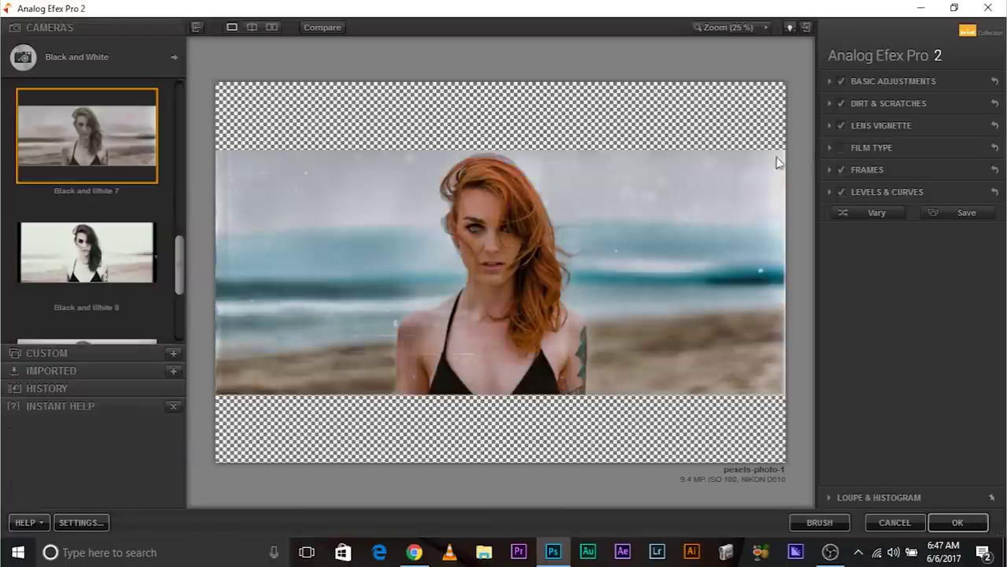
{"action": "left_click", "coordinate": [841, 147]}
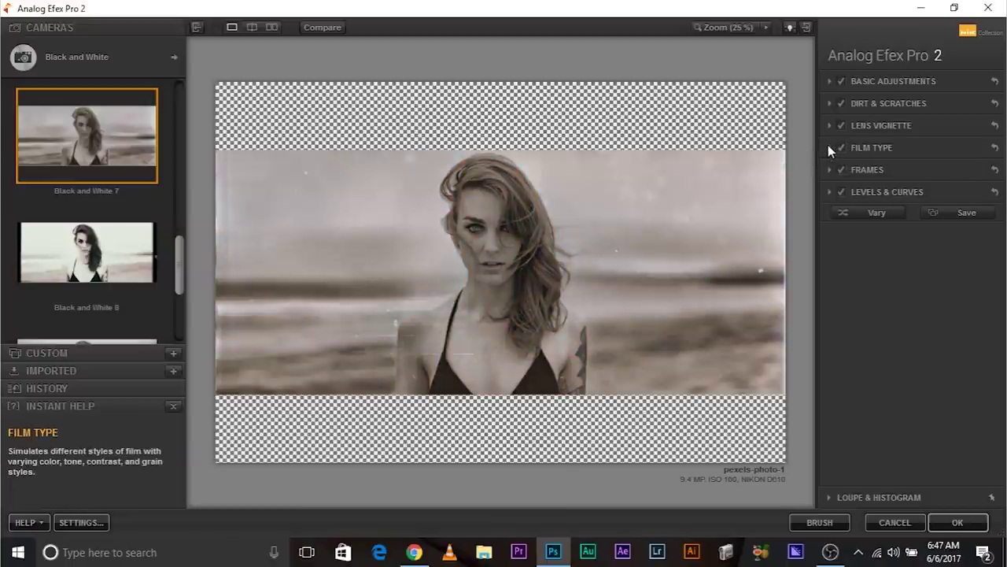
Try the Warm film type with variants 2 and 3 in the second row.
{"action": "left_click", "coordinate": [829, 147]}
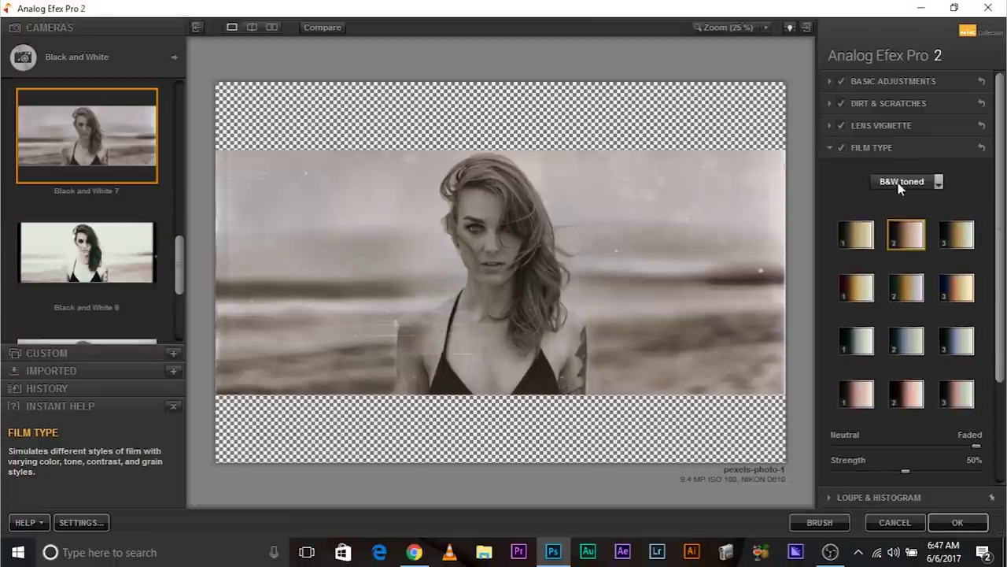
{"action": "left_click", "coordinate": [916, 182]}
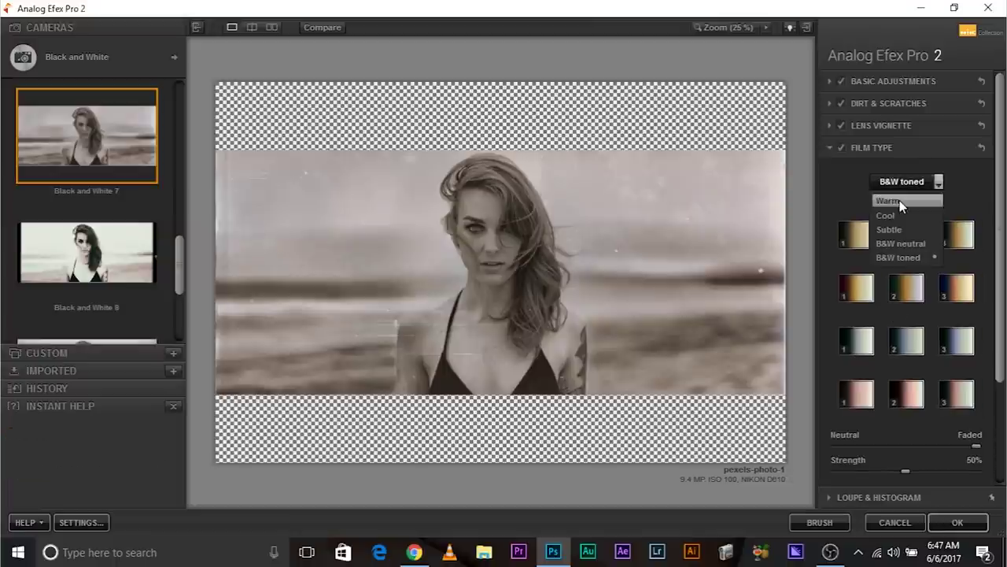
{"action": "left_click", "coordinate": [890, 200]}
{"action": "left_click", "coordinate": [913, 293]}
{"action": "left_click", "coordinate": [957, 291]}
Set the film type to Subtle, variant 2 in the second row.
{"action": "left_click", "coordinate": [903, 184]}
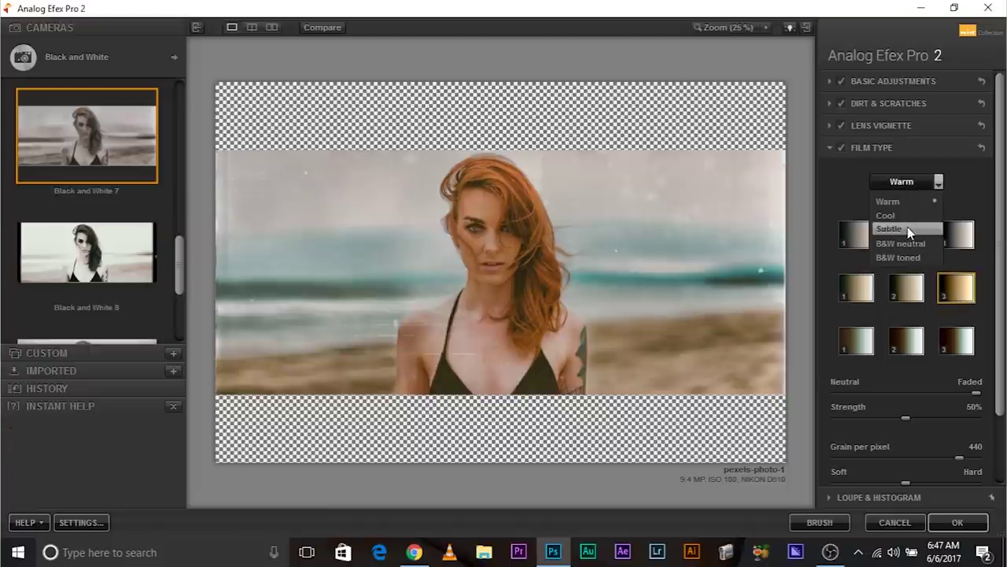
{"action": "left_click", "coordinate": [909, 229]}
{"action": "left_click", "coordinate": [905, 283]}
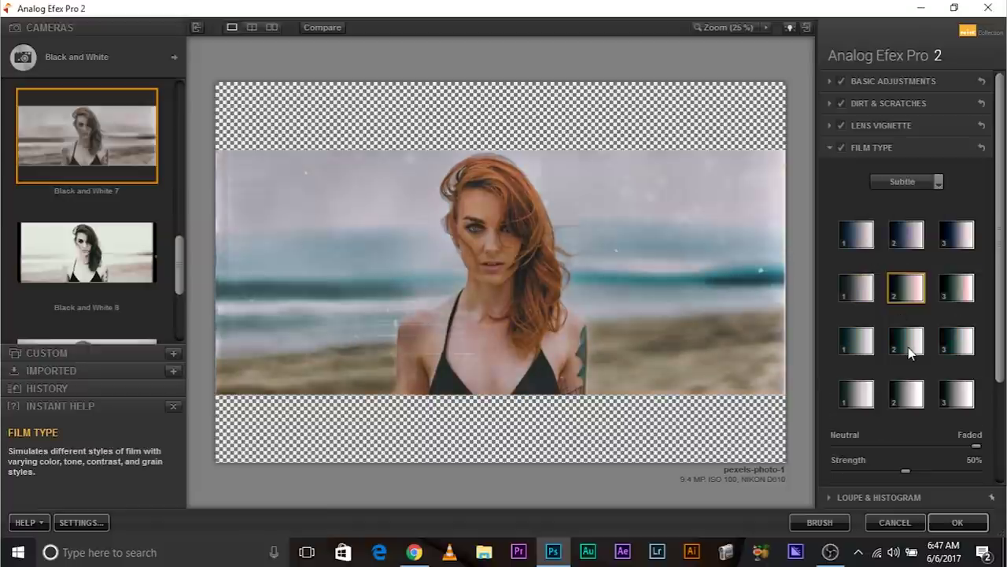
{"action": "left_click", "coordinate": [907, 295]}
{"action": "left_click", "coordinate": [919, 182]}
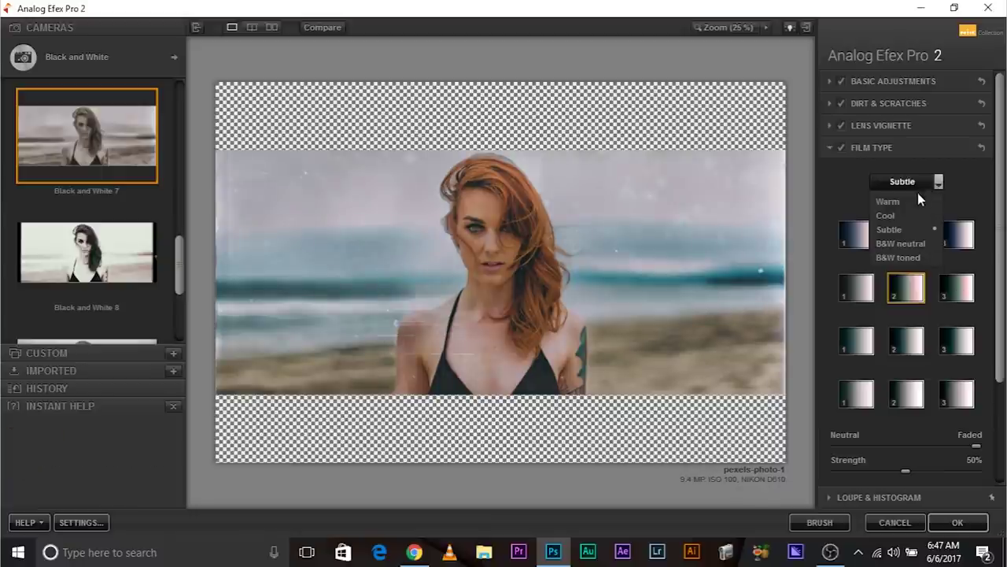
{"action": "left_click", "coordinate": [915, 185]}
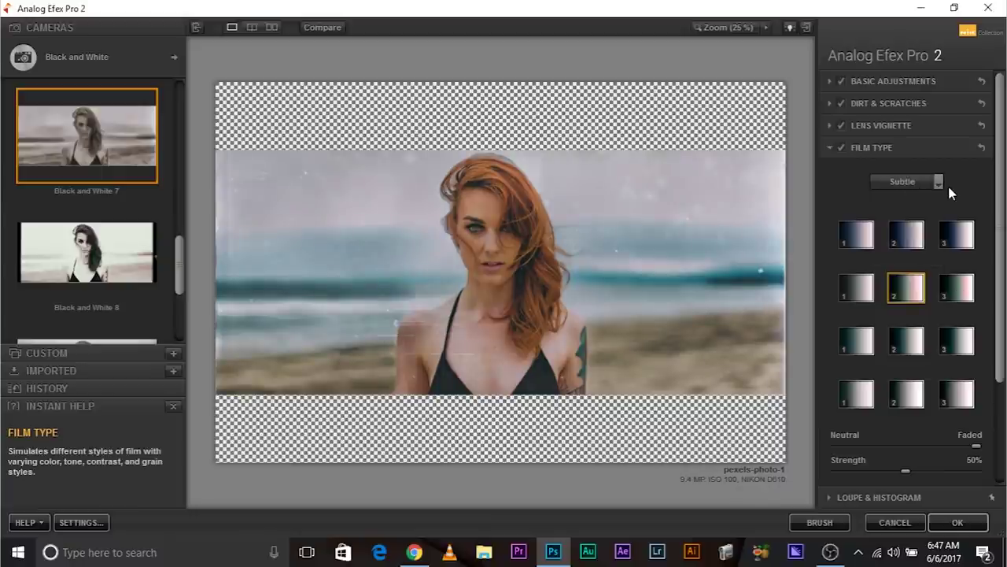
Try the film type's Strength at 100%, reduce it to 16%, and collapse the film settings.
{"action": "scroll", "coordinate": [901, 346], "scroll_direction": "down", "scroll_amount": 1}
{"action": "scroll", "coordinate": [901, 346], "scroll_direction": "down", "scroll_amount": 3}
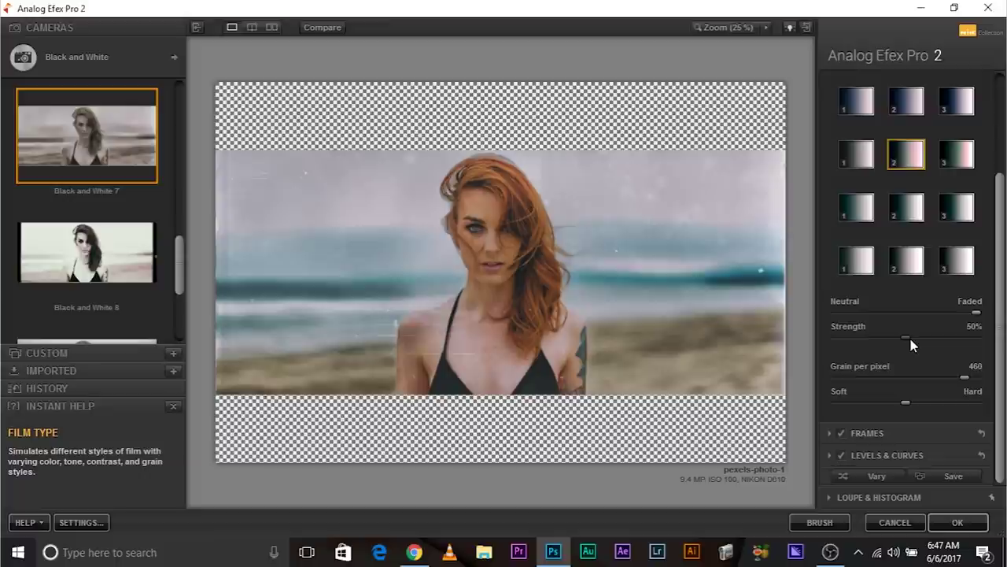
{"action": "left_click_drag", "start_coordinate": [980, 338], "coordinate": [986, 339]}
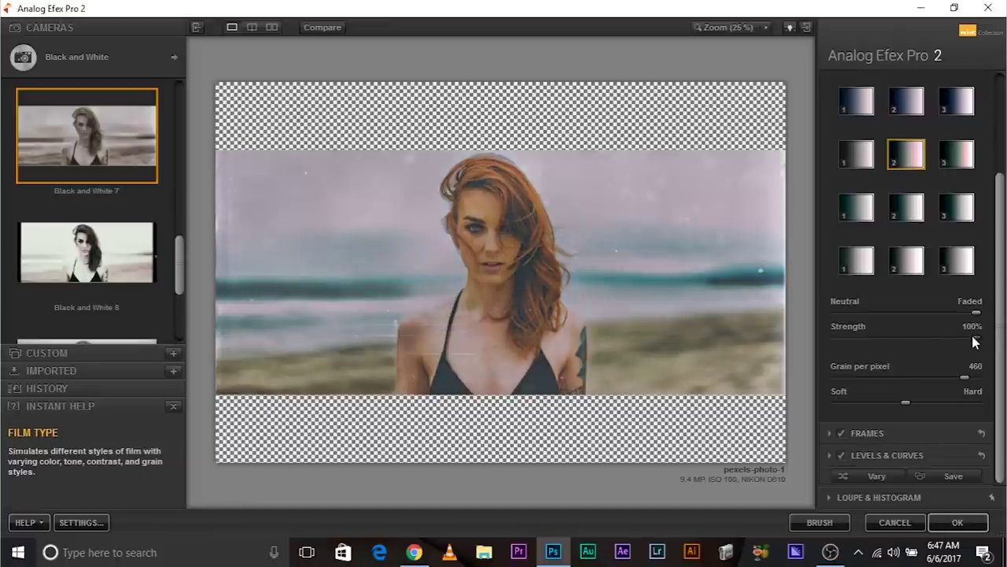
{"action": "left_click_drag", "start_coordinate": [904, 338], "coordinate": [854, 332]}
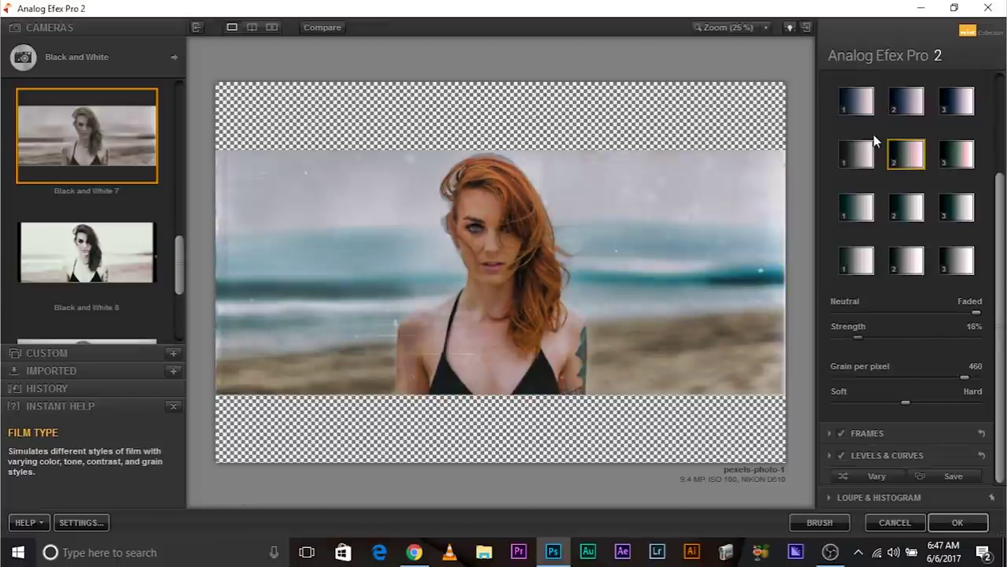
{"action": "scroll", "coordinate": [858, 173], "scroll_direction": "up", "scroll_amount": 4}
{"action": "left_click", "coordinate": [828, 144]}
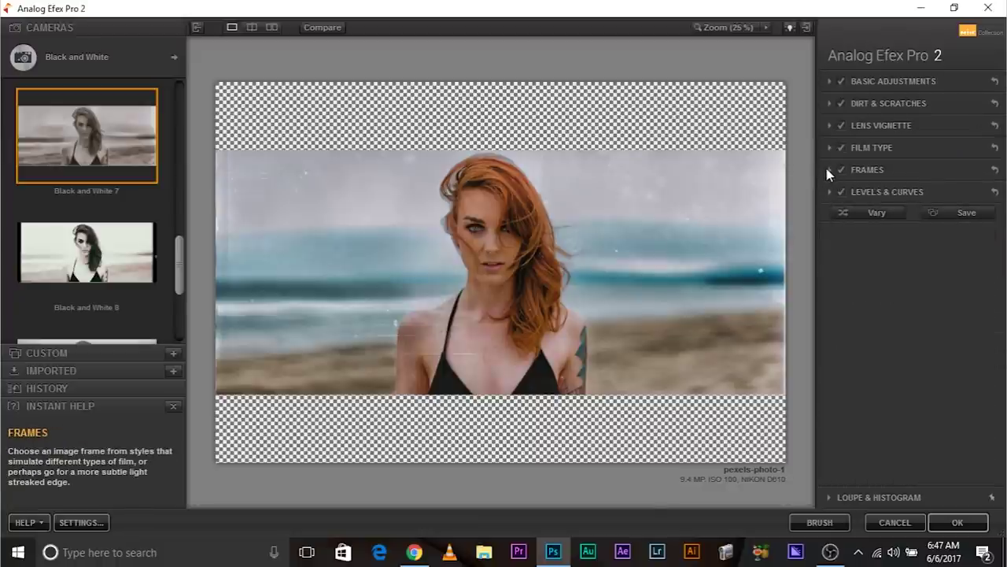
Examine the available frame styles and scale, keeping the Lightbox category selected.
{"action": "left_click", "coordinate": [826, 168]}
{"action": "scroll", "coordinate": [937, 380], "scroll_direction": "down", "scroll_amount": 3}
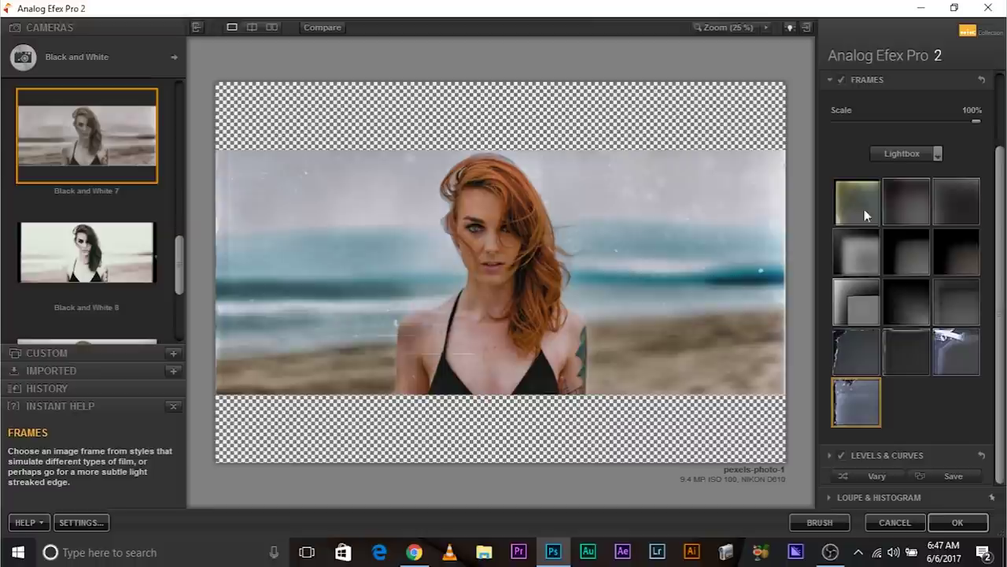
{"action": "left_click", "coordinate": [915, 154]}
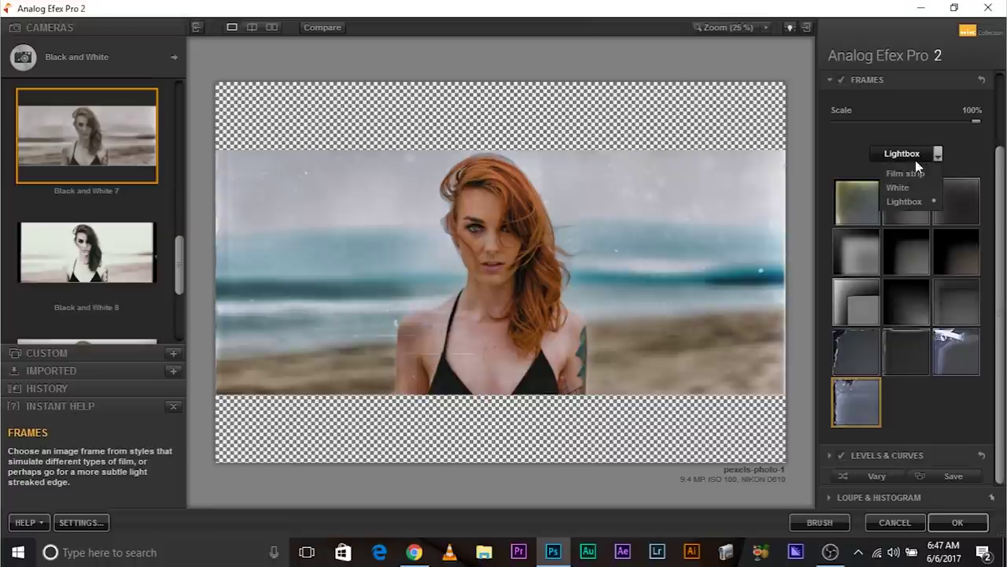
{"action": "left_click", "coordinate": [905, 201]}
{"action": "scroll", "coordinate": [840, 120], "scroll_direction": "up", "scroll_amount": 1}
{"action": "scroll", "coordinate": [841, 119], "scroll_direction": "up", "scroll_amount": 2}
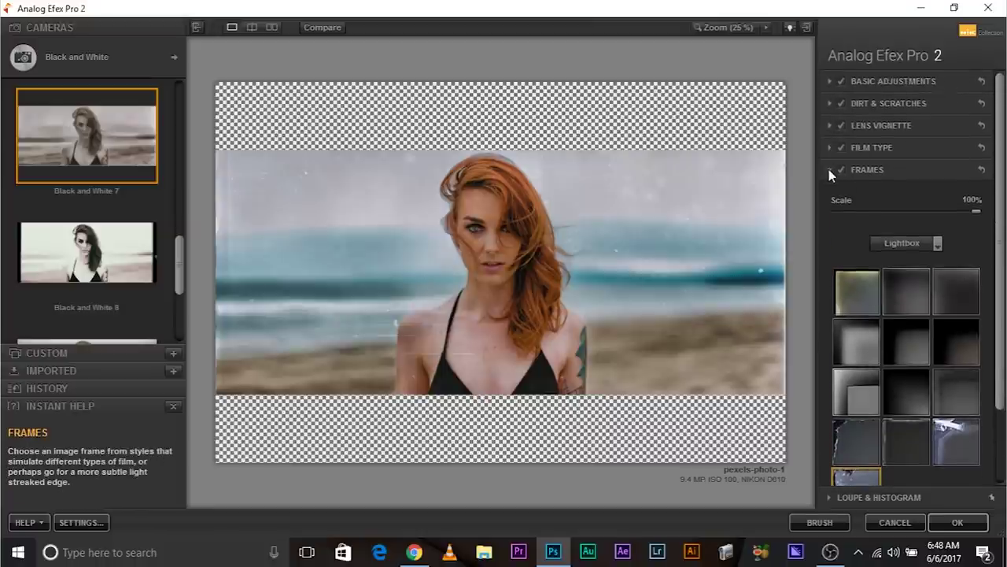
{"action": "left_click", "coordinate": [828, 169]}
Browse the Dirt & Scratches textures and switch their category to Eroded.
{"action": "left_click", "coordinate": [829, 103]}
{"action": "scroll", "coordinate": [865, 362], "scroll_direction": "down", "scroll_amount": 4}
{"action": "scroll", "coordinate": [894, 166], "scroll_direction": "up", "scroll_amount": 3}
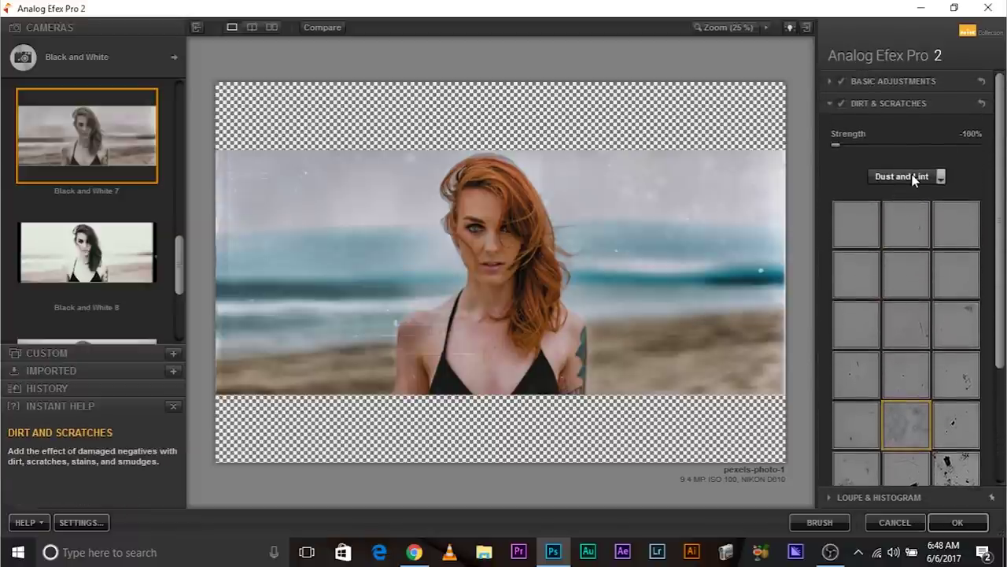
{"action": "left_click", "coordinate": [914, 178]}
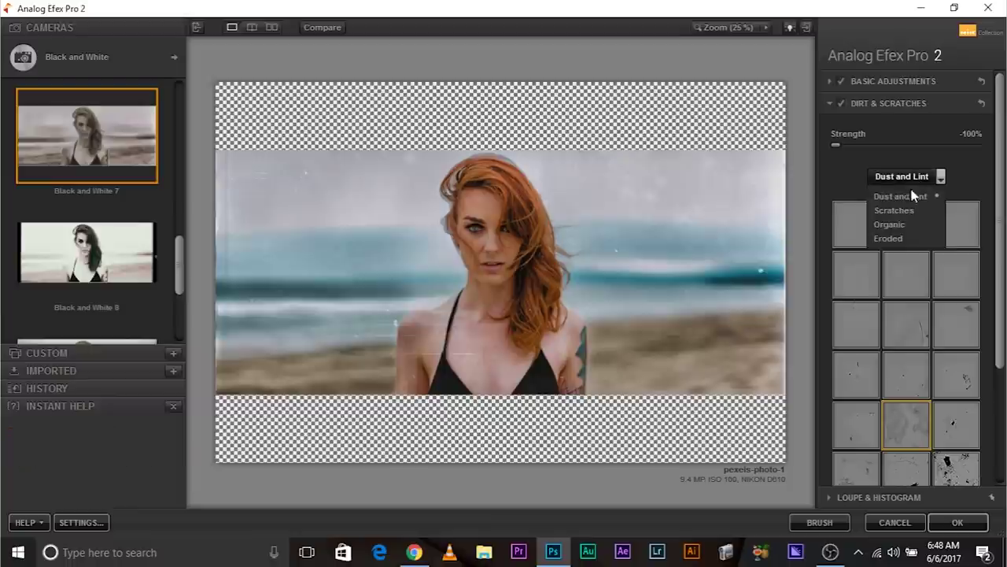
{"action": "left_click", "coordinate": [905, 235]}
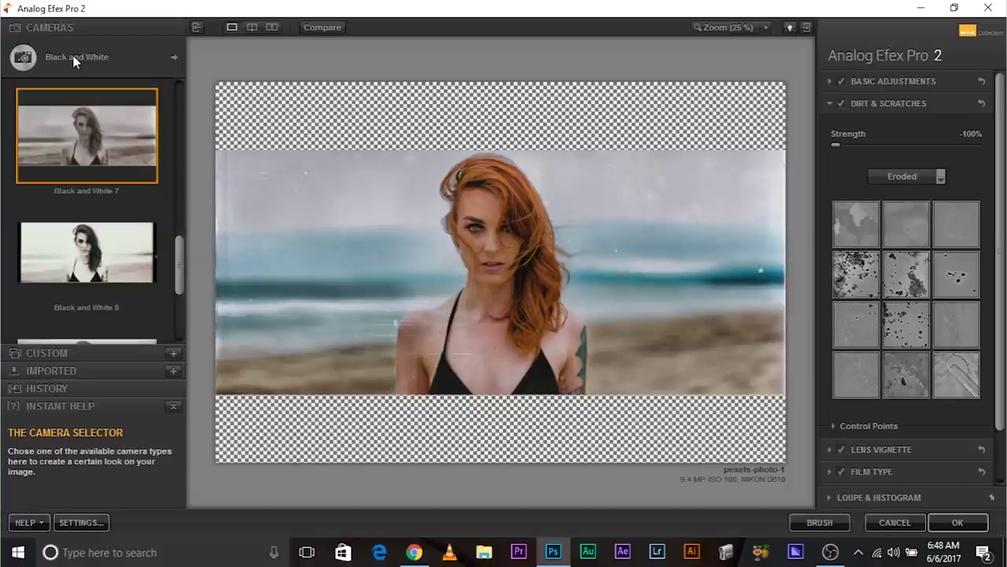
Switch the camera type to Camera Kit, collapse the Dirt & Scratches settings and look over the kit's filter list.
{"action": "left_click", "coordinate": [84, 62]}
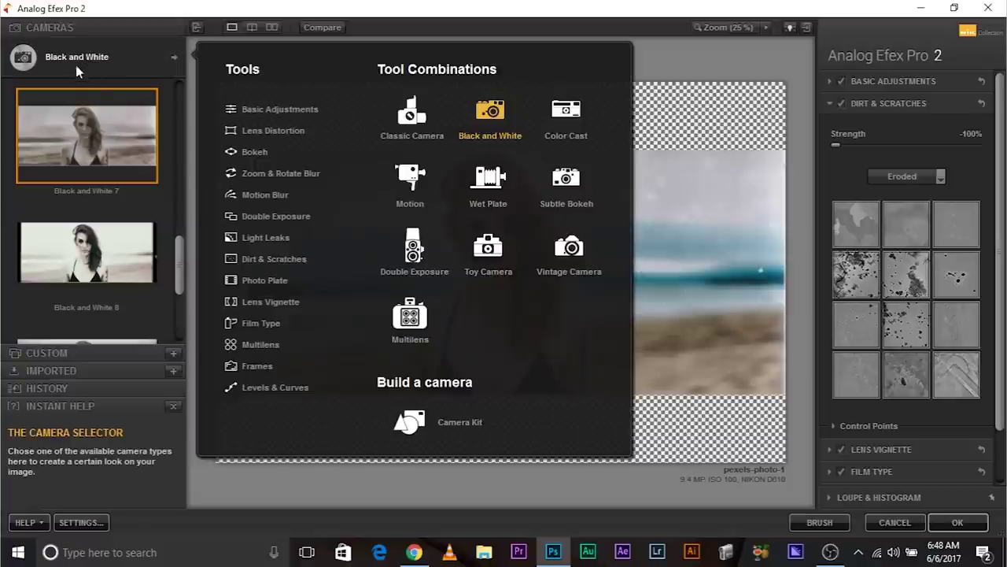
{"action": "left_click", "coordinate": [435, 426]}
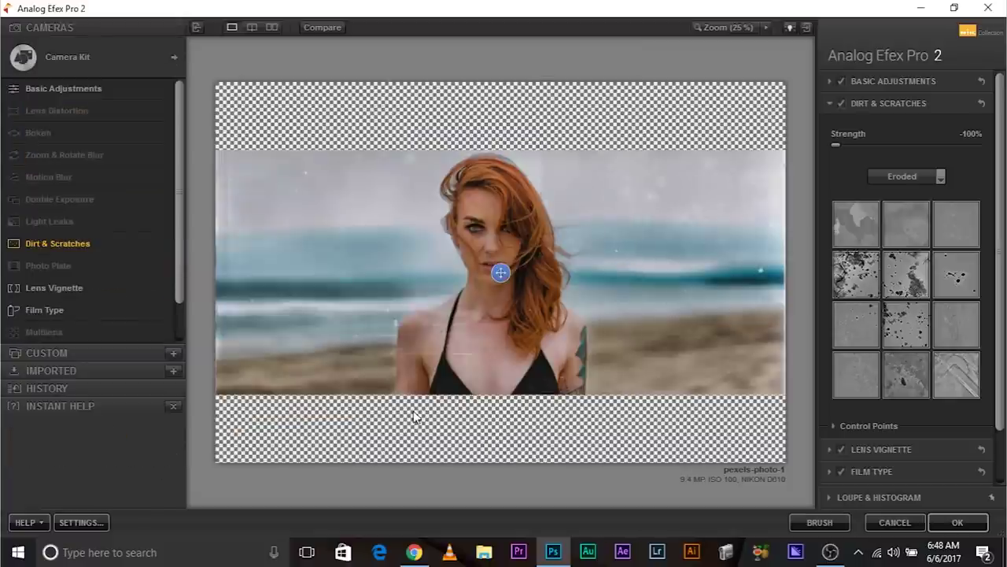
{"action": "left_click", "coordinate": [829, 106]}
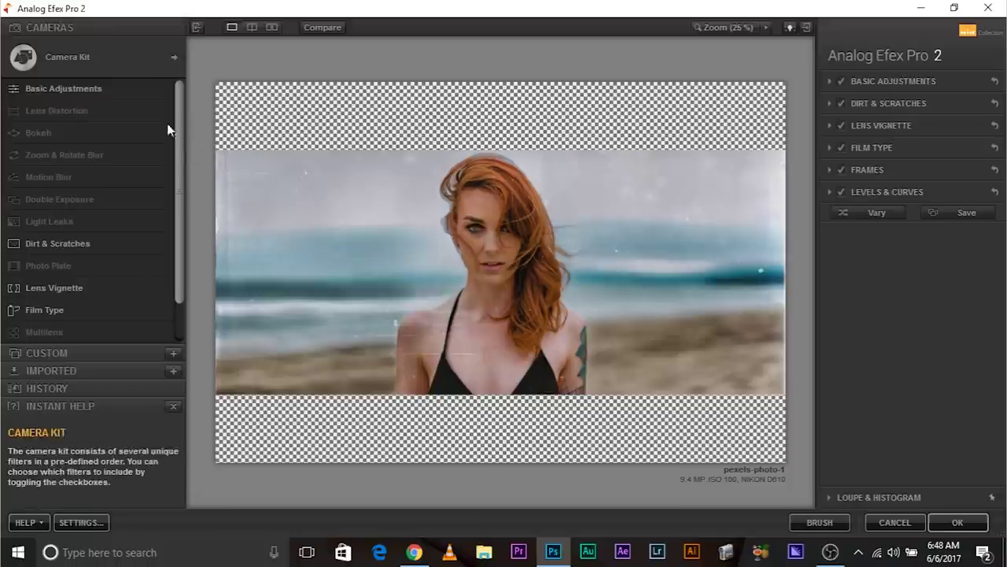
{"action": "left_click_drag", "start_coordinate": [179, 168], "coordinate": [180, 129]}
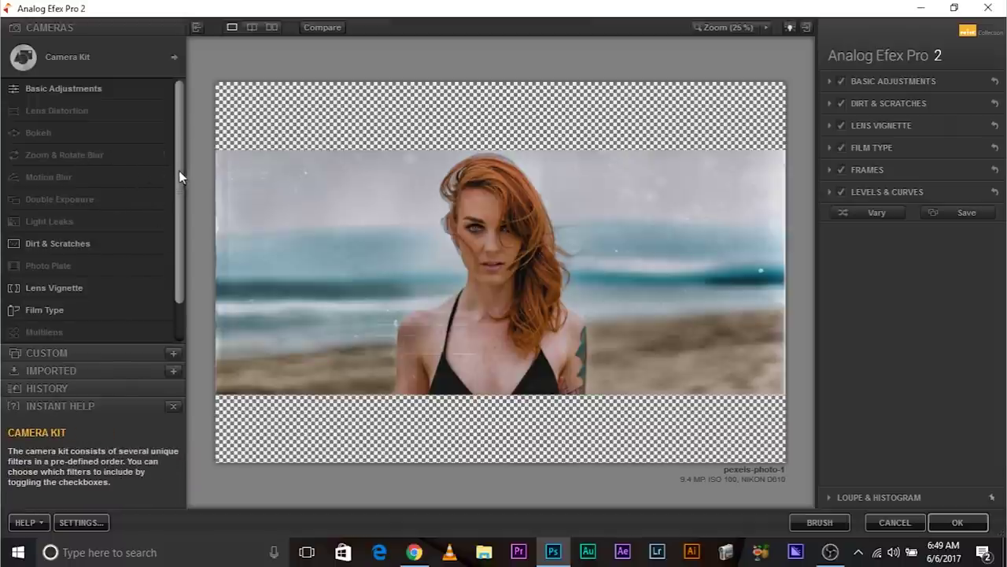
Add the Photo Plate filter to the camera kit and try its second Streaked texture.
{"action": "left_click_drag", "start_coordinate": [178, 170], "coordinate": [175, 217]}
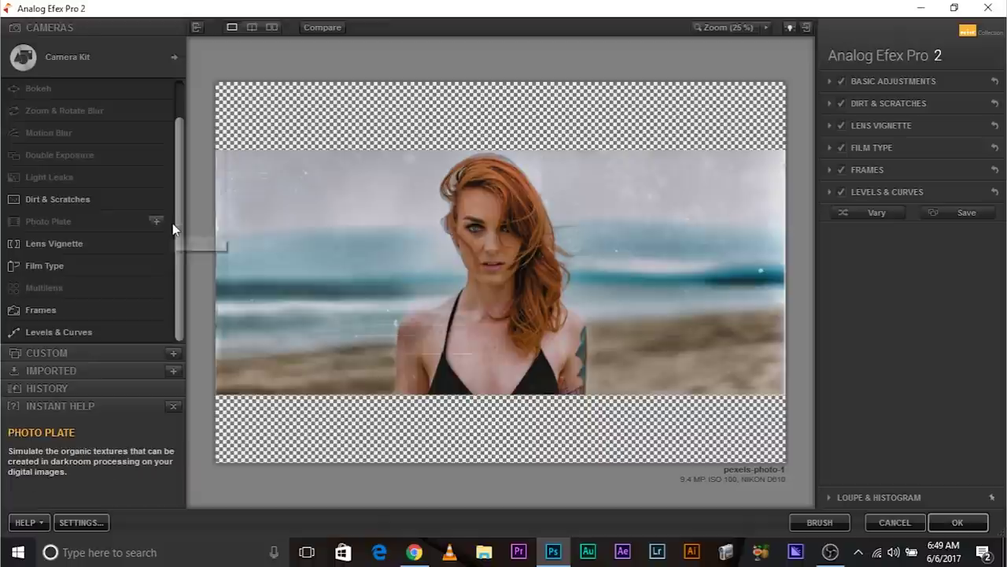
{"action": "left_click", "coordinate": [156, 222]}
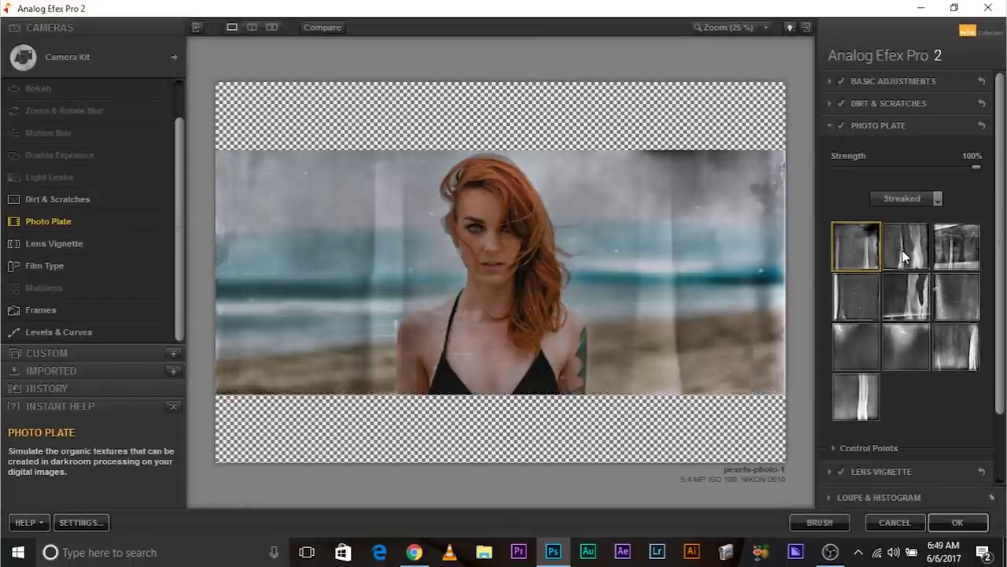
{"action": "left_click", "coordinate": [903, 257]}
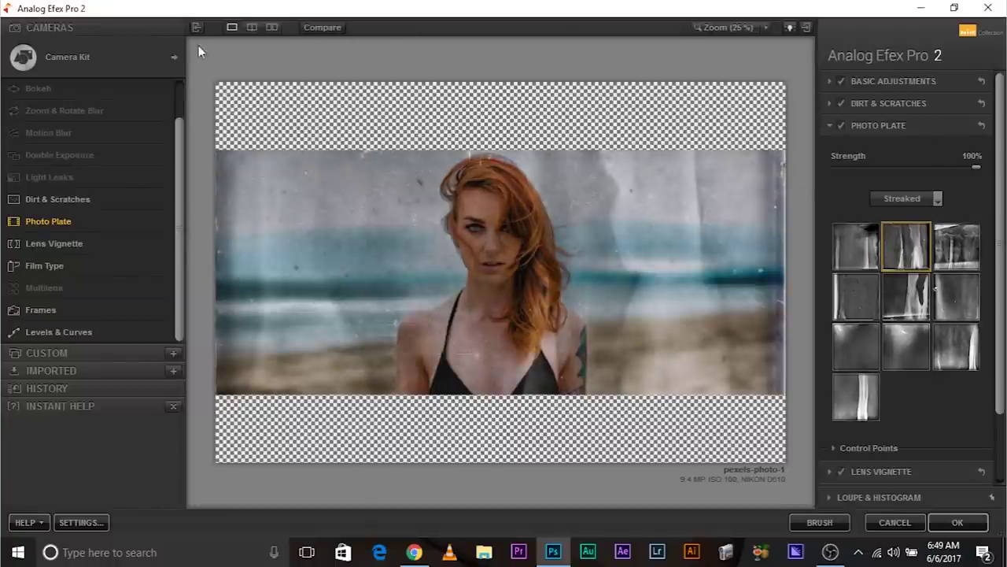
Switch the camera type to Classic Camera and try the Classic Camera 1 preset.
{"action": "left_click", "coordinate": [169, 51]}
{"action": "left_click", "coordinate": [409, 118]}
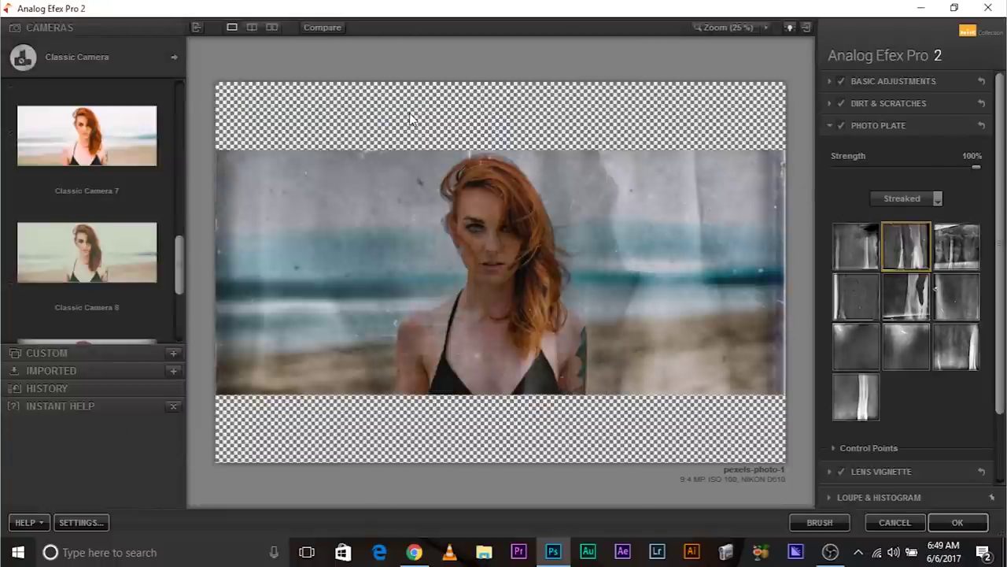
{"action": "left_click_drag", "start_coordinate": [181, 272], "coordinate": [158, 123]}
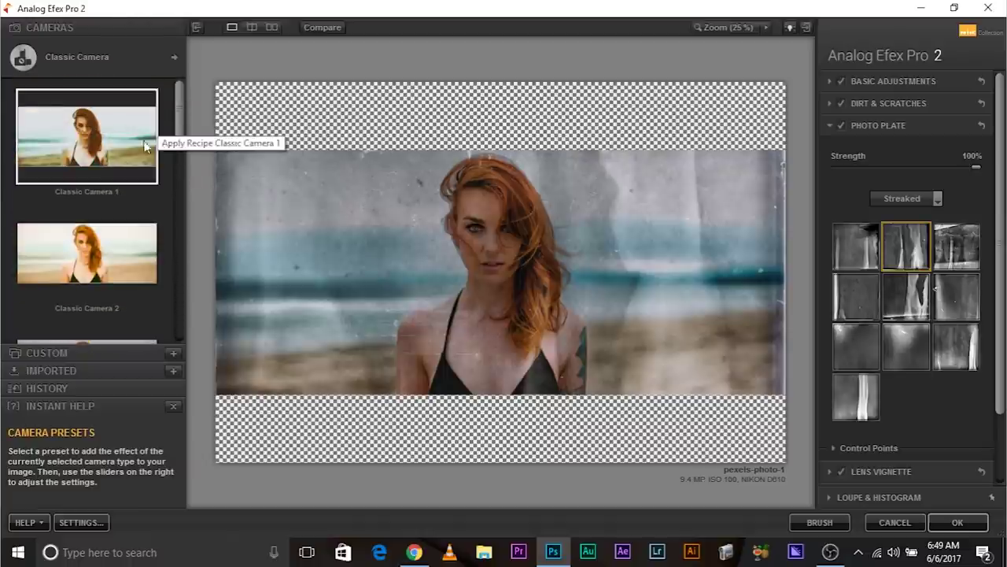
{"action": "left_click", "coordinate": [157, 125]}
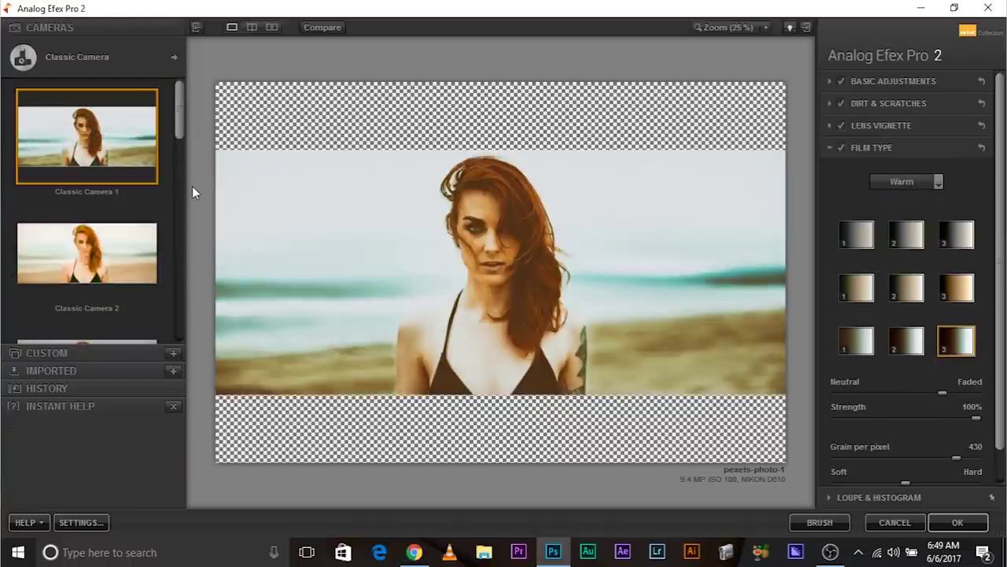
Look over the camera types, keep Classic Camera and try the Classic Camera 3 preset.
{"action": "left_click", "coordinate": [170, 57]}
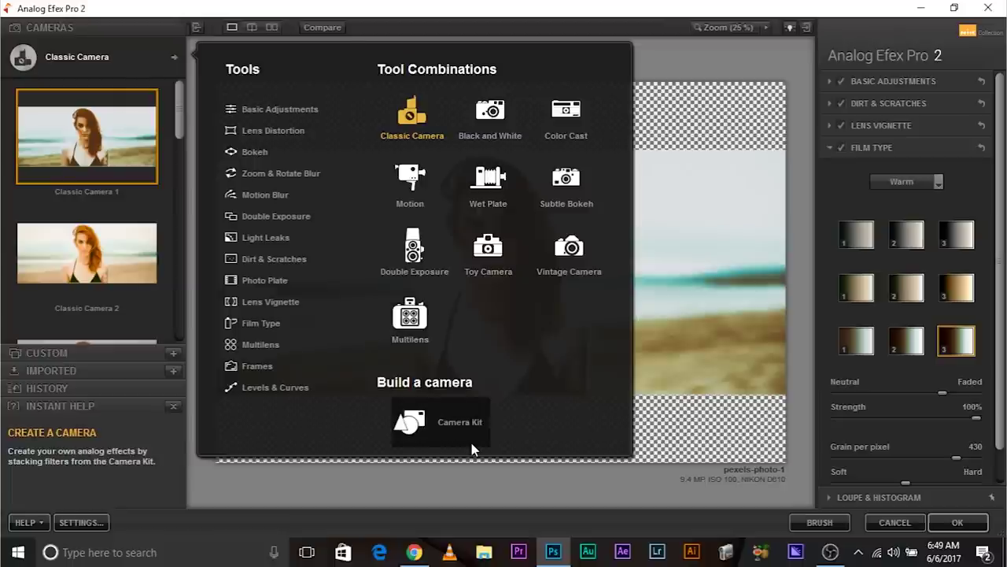
{"action": "left_click", "coordinate": [746, 286]}
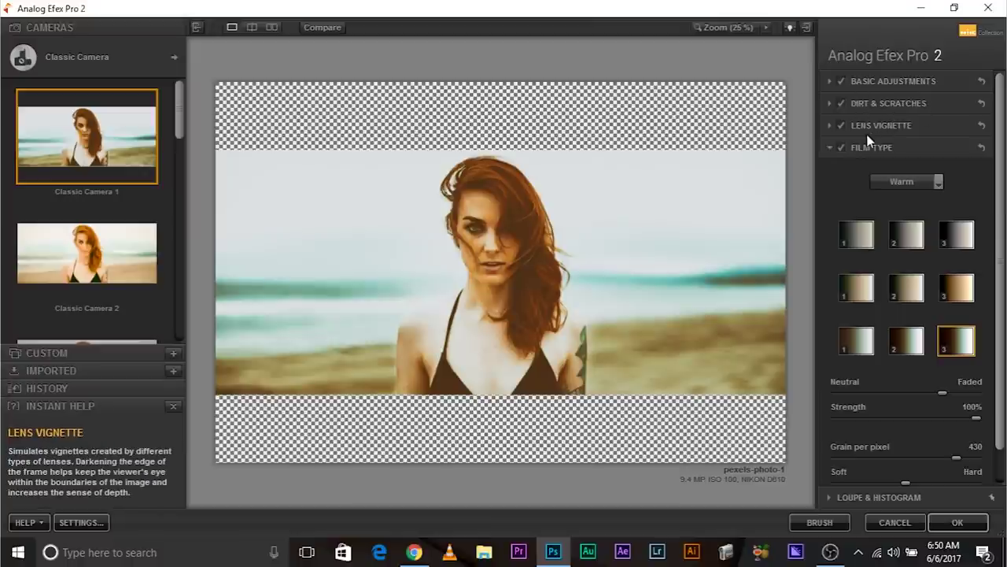
{"action": "scroll", "coordinate": [86, 236], "scroll_direction": "down", "scroll_amount": 3}
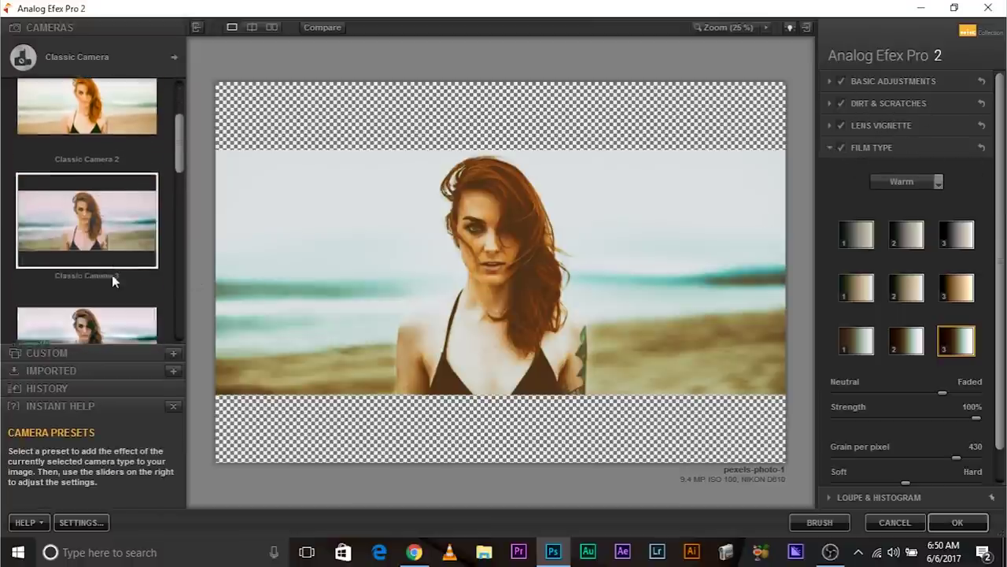
{"action": "left_click", "coordinate": [87, 319]}
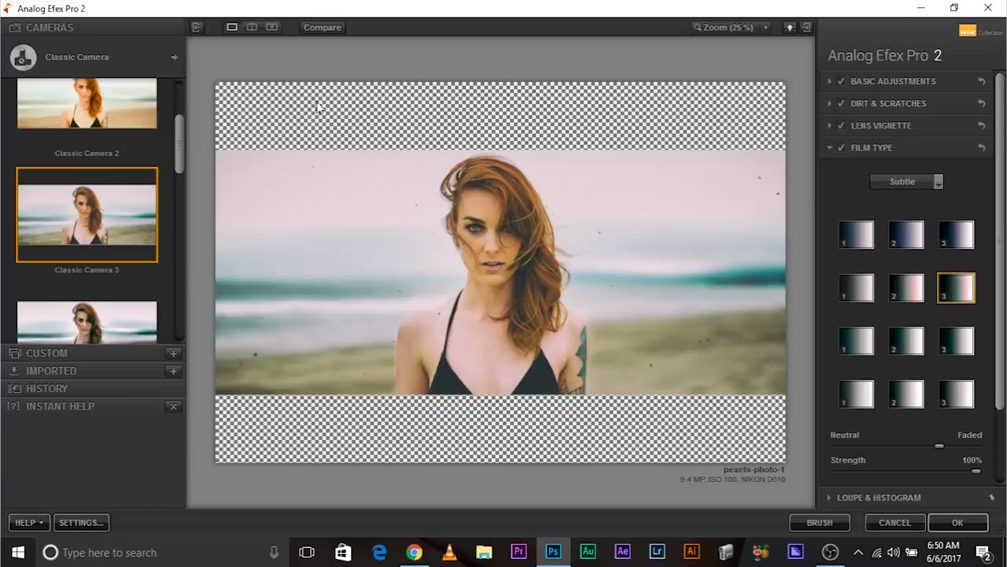
Switch to Camera Kit and remove the Basic Adjustments, Dirt & Scratches and Lens Vignette filters, keeping Film Type.
{"action": "left_click", "coordinate": [153, 56]}
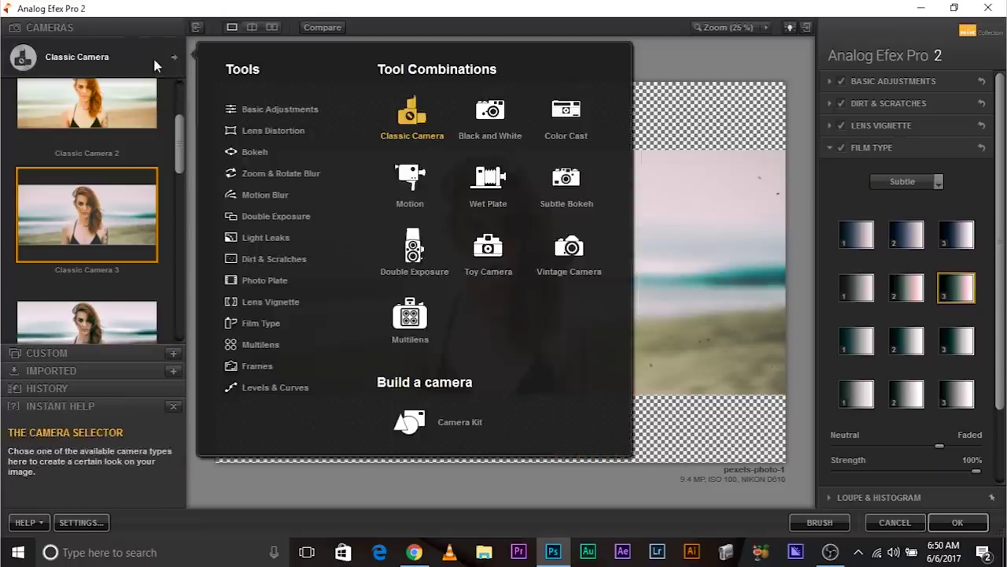
{"action": "left_click", "coordinate": [456, 424]}
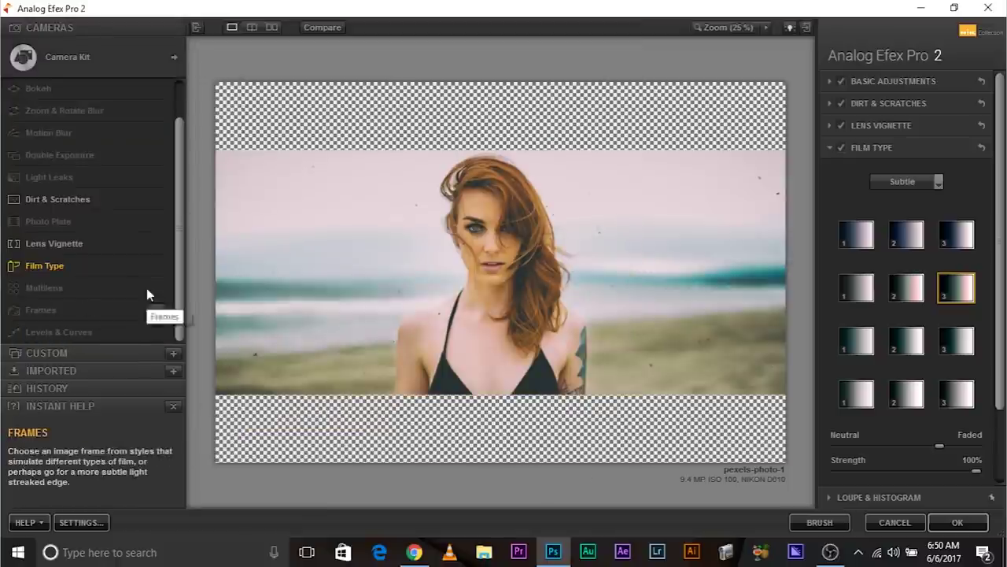
{"action": "left_click", "coordinate": [898, 82]}
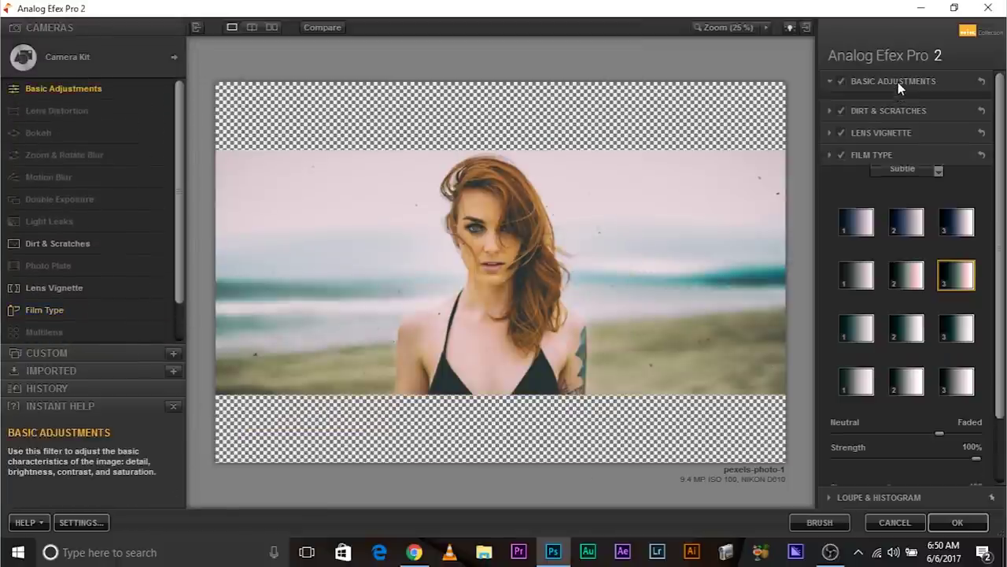
{"action": "left_click", "coordinate": [159, 90]}
{"action": "left_click", "coordinate": [155, 244]}
{"action": "left_click", "coordinate": [157, 289]}
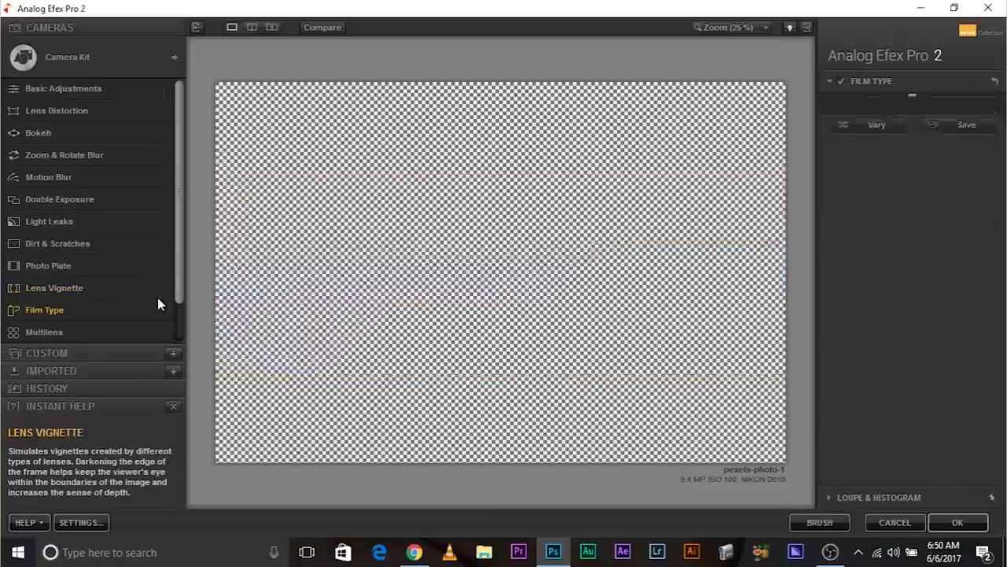
{"action": "scroll", "coordinate": [169, 307], "scroll_direction": "down", "scroll_amount": 2}
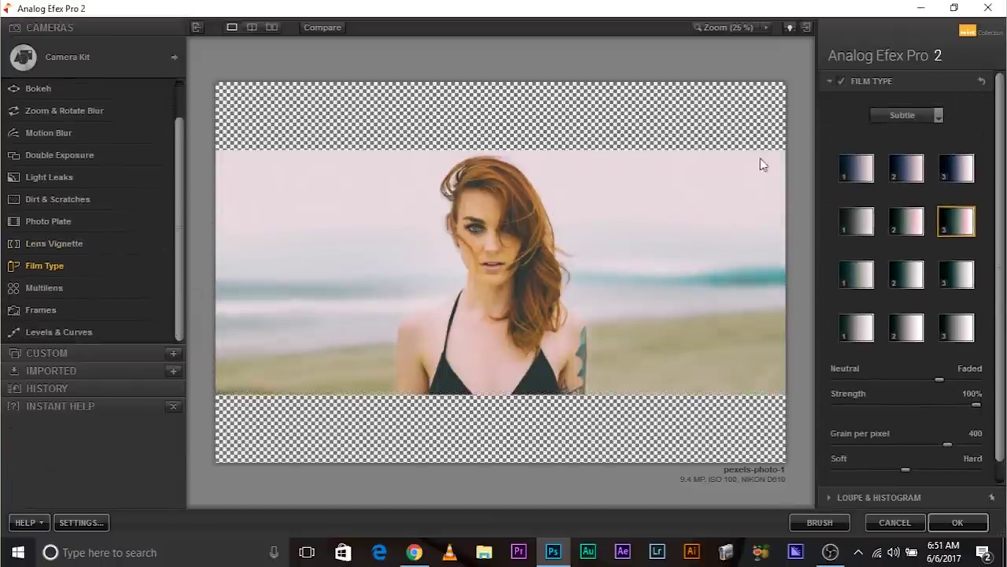
{"action": "scroll", "coordinate": [153, 216], "scroll_direction": "up", "scroll_amount": 2}
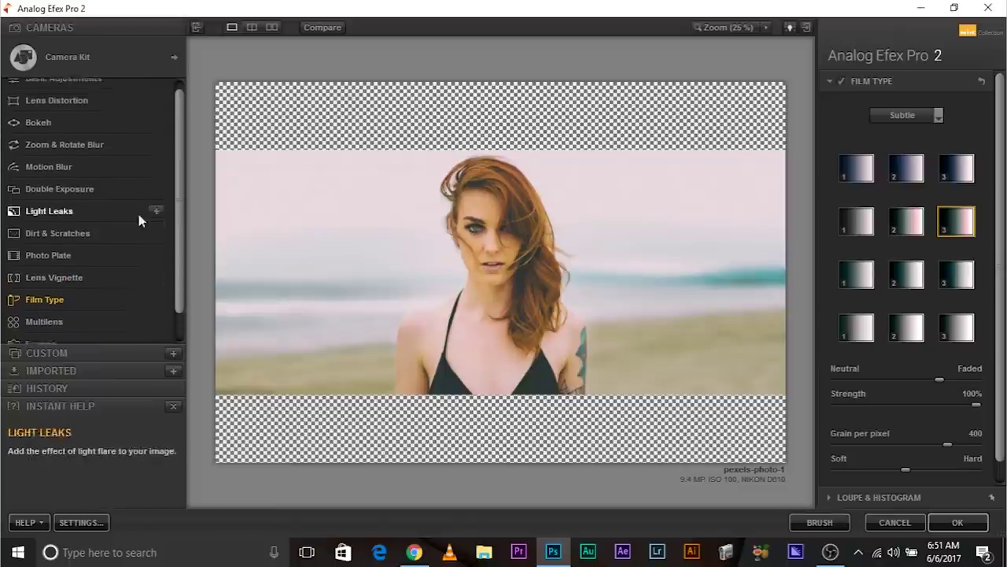
{"action": "scroll", "coordinate": [173, 189], "scroll_direction": "down", "scroll_amount": 2}
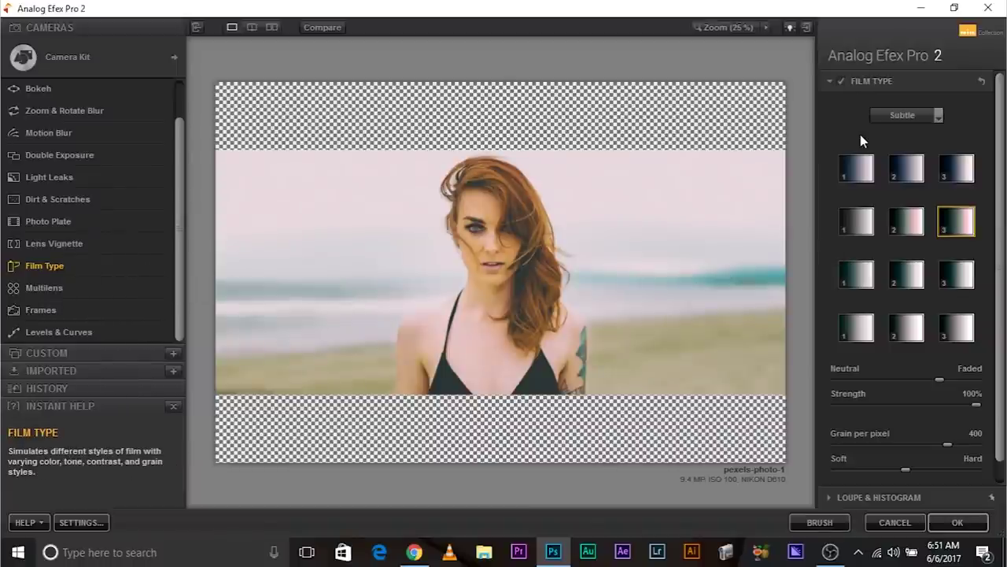
{"action": "scroll", "coordinate": [88, 157], "scroll_direction": "up", "scroll_amount": 2}
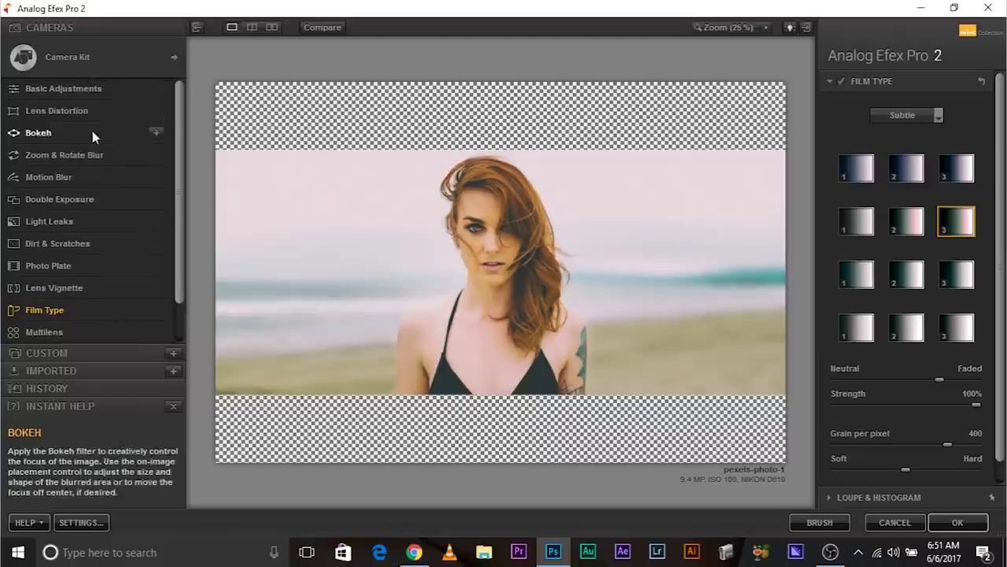
Switch the camera type to Double Exposure and try the Double Exposure 7 preset.
{"action": "left_click", "coordinate": [134, 57]}
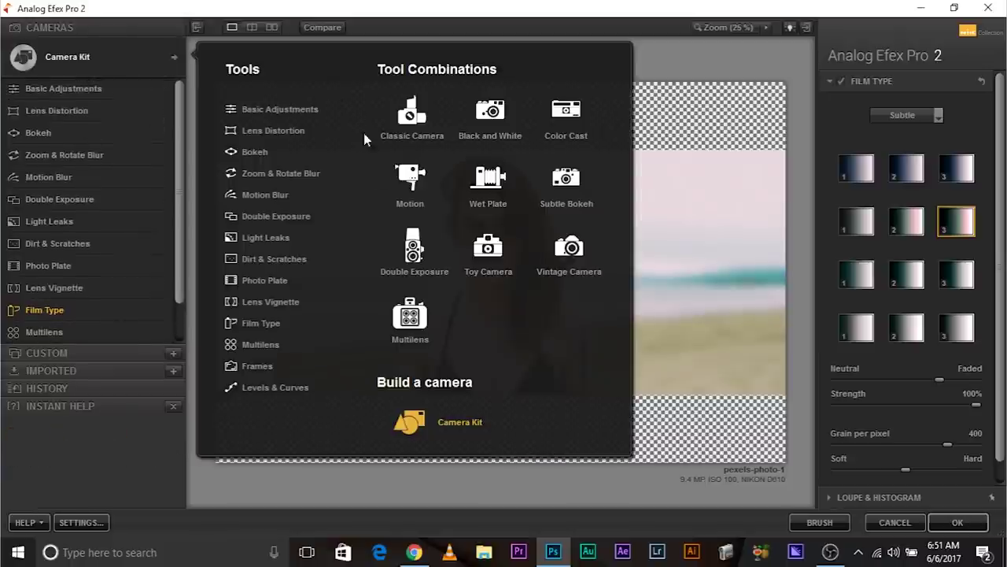
{"action": "left_click", "coordinate": [414, 250]}
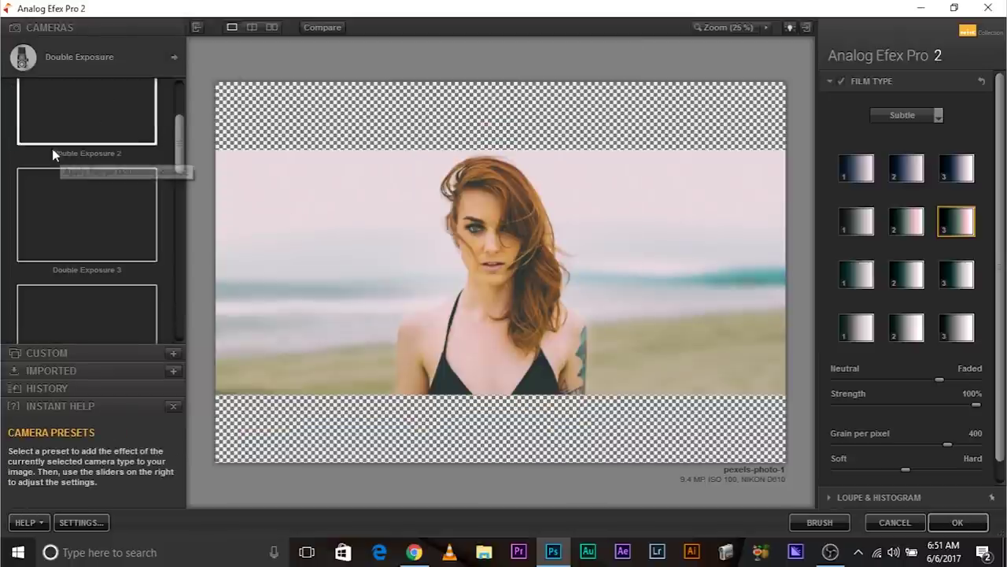
{"action": "left_click_drag", "start_coordinate": [182, 147], "coordinate": [179, 266]}
{"action": "left_click", "coordinate": [121, 196]}
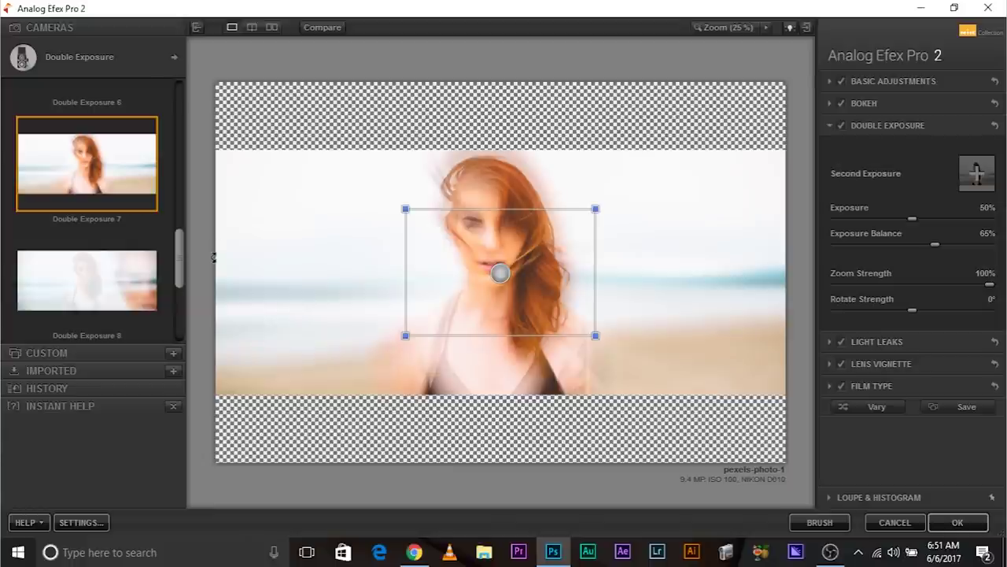
Switch the camera type to Black and White and apply the Black and White 7 preset.
{"action": "left_click", "coordinate": [168, 52]}
{"action": "left_click", "coordinate": [491, 130]}
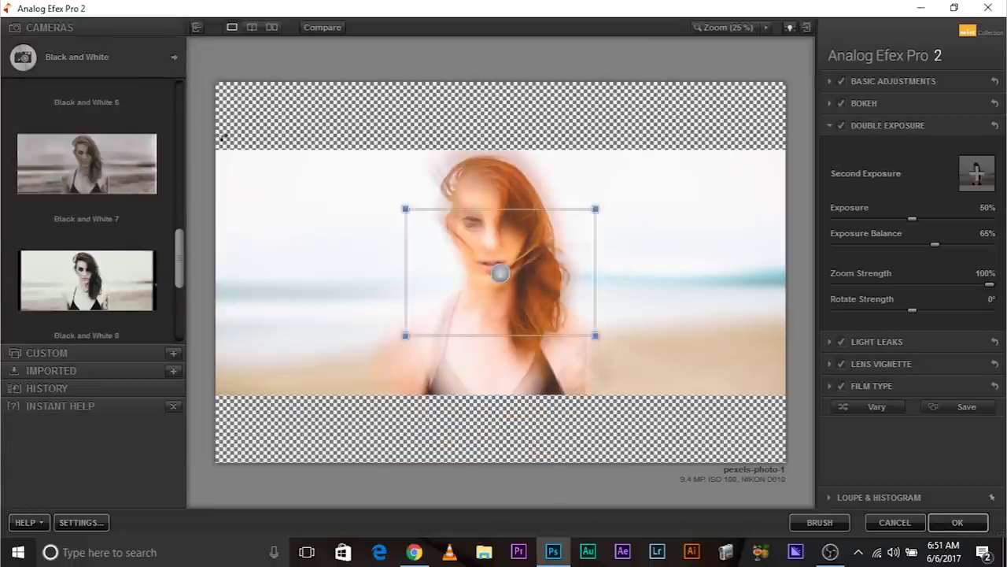
{"action": "left_click", "coordinate": [88, 175]}
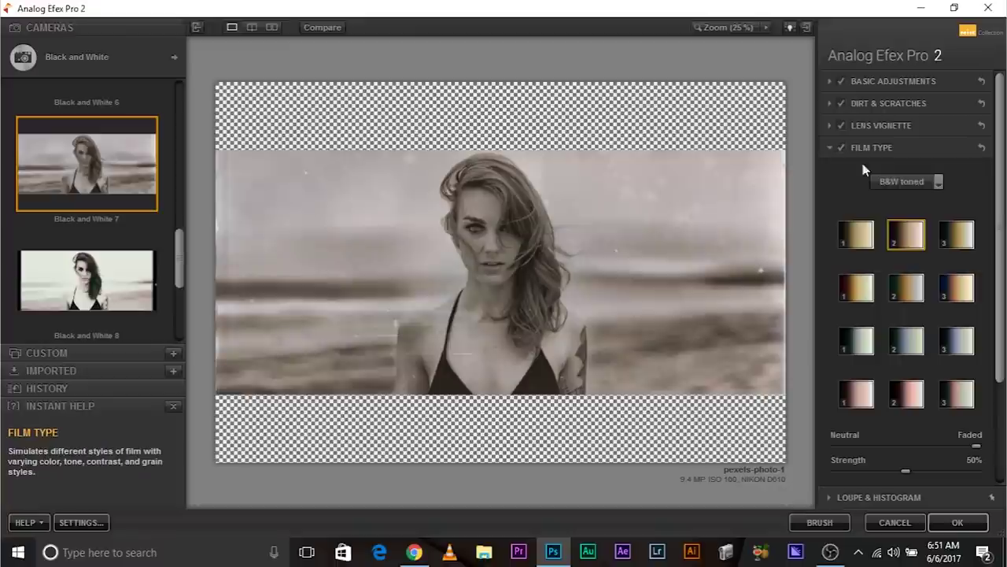
Change the film type category to Warm and collapse the film settings.
{"action": "left_click", "coordinate": [913, 181]}
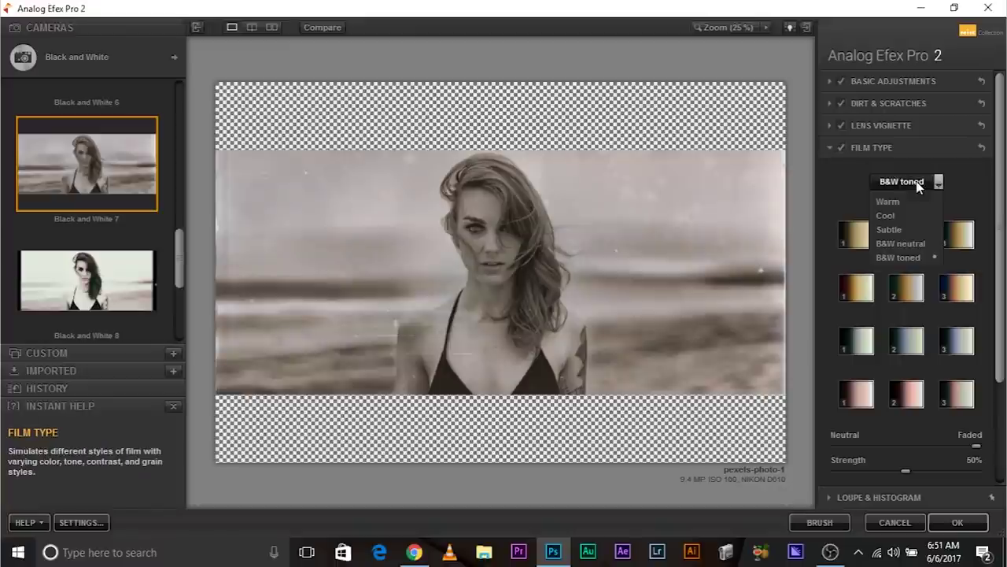
{"action": "left_click", "coordinate": [915, 203]}
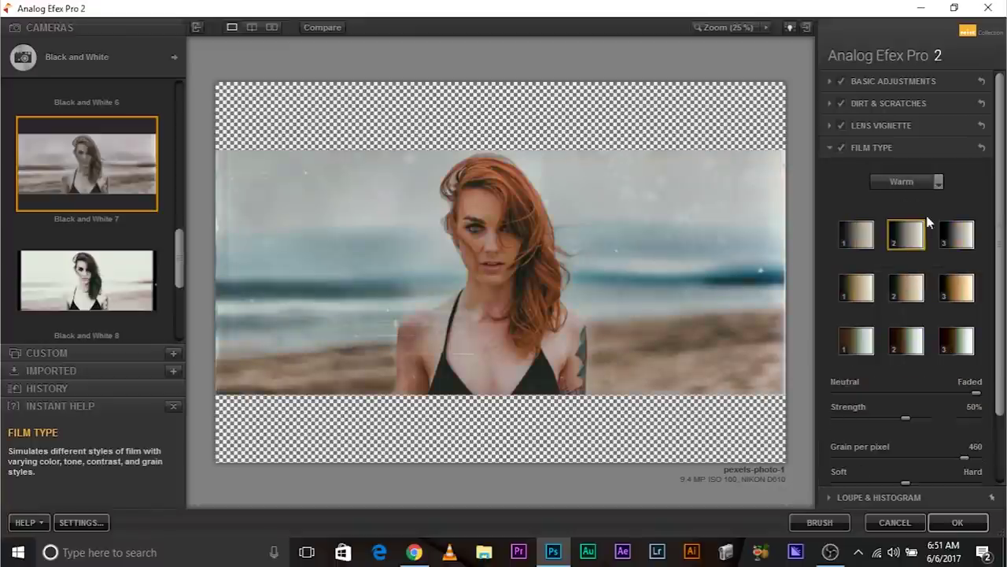
{"action": "left_click", "coordinate": [829, 147]}
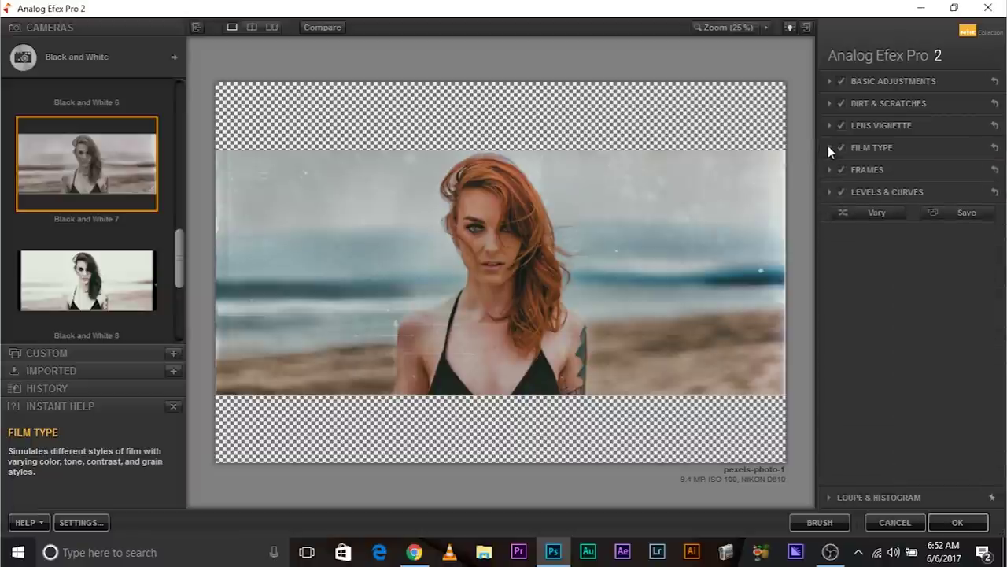
Raise the midpoint of the RGB curve to brighten the image and set the Saturation to 25%.
{"action": "left_click", "coordinate": [832, 191]}
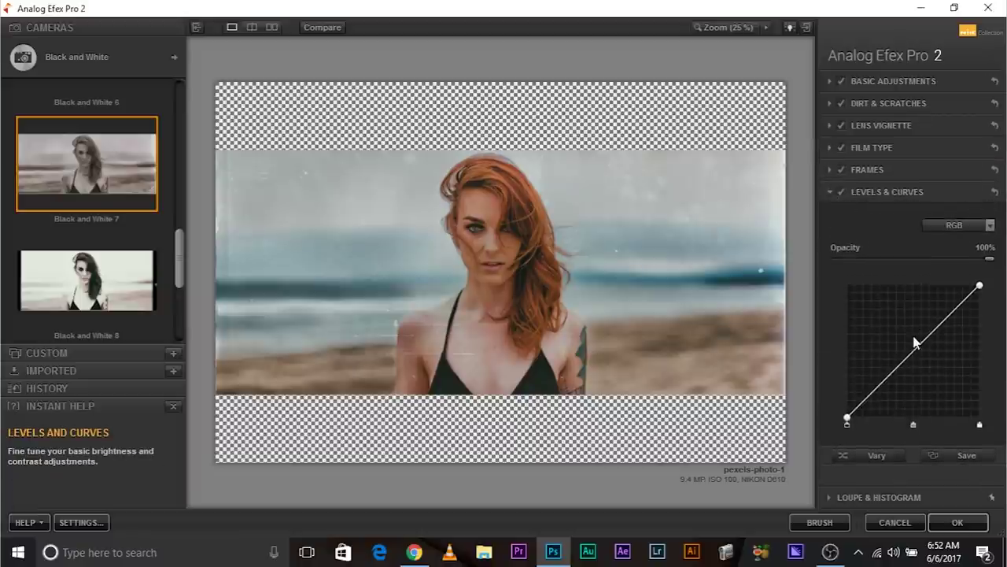
{"action": "left_click_drag", "start_coordinate": [916, 352], "coordinate": [905, 335]}
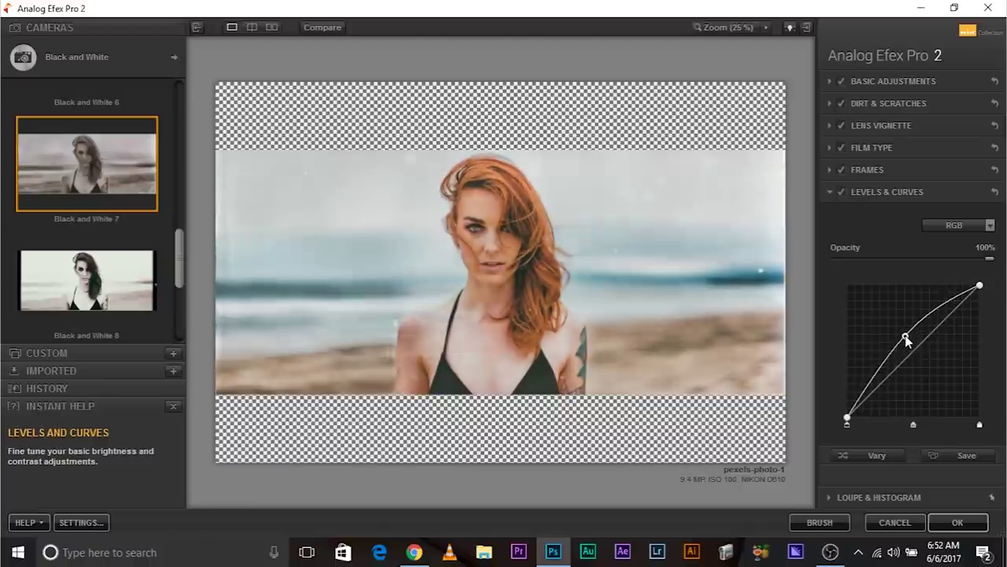
{"action": "left_click", "coordinate": [869, 82]}
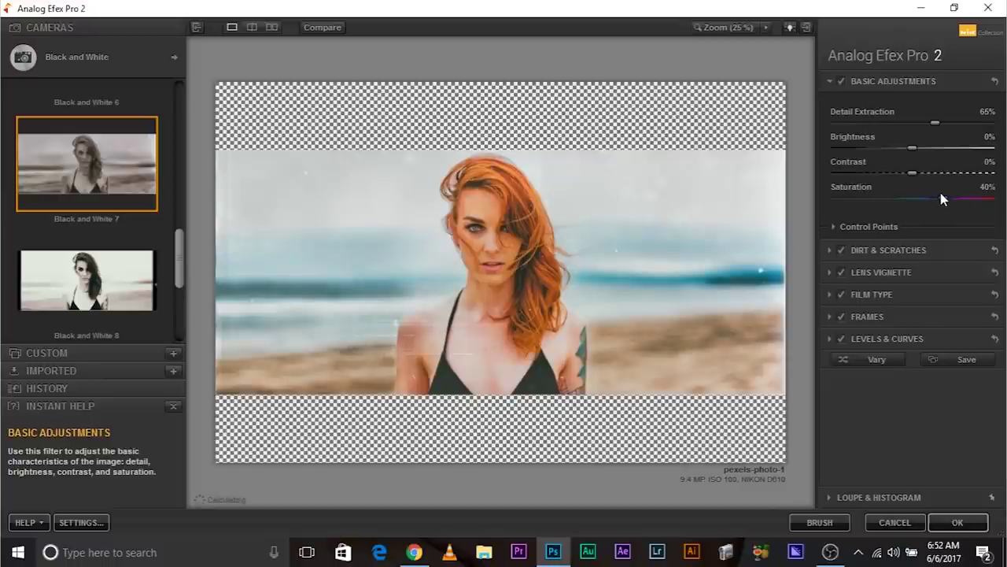
{"action": "left_click_drag", "start_coordinate": [941, 195], "coordinate": [929, 195]}
{"action": "left_click", "coordinate": [957, 525]}
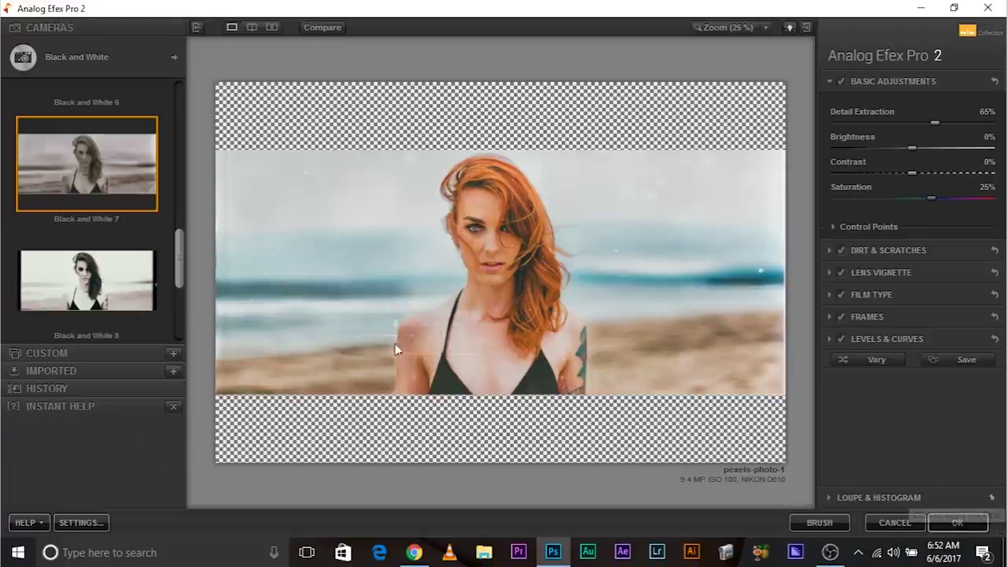
Look over the Dirt & Scratches textures and apply the finished Analog Efex Pro grade to the Photoshop document.
{"action": "left_click", "coordinate": [829, 256]}
{"action": "left_click", "coordinate": [863, 250]}
{"action": "scroll", "coordinate": [890, 396], "scroll_direction": "down", "scroll_amount": 3}
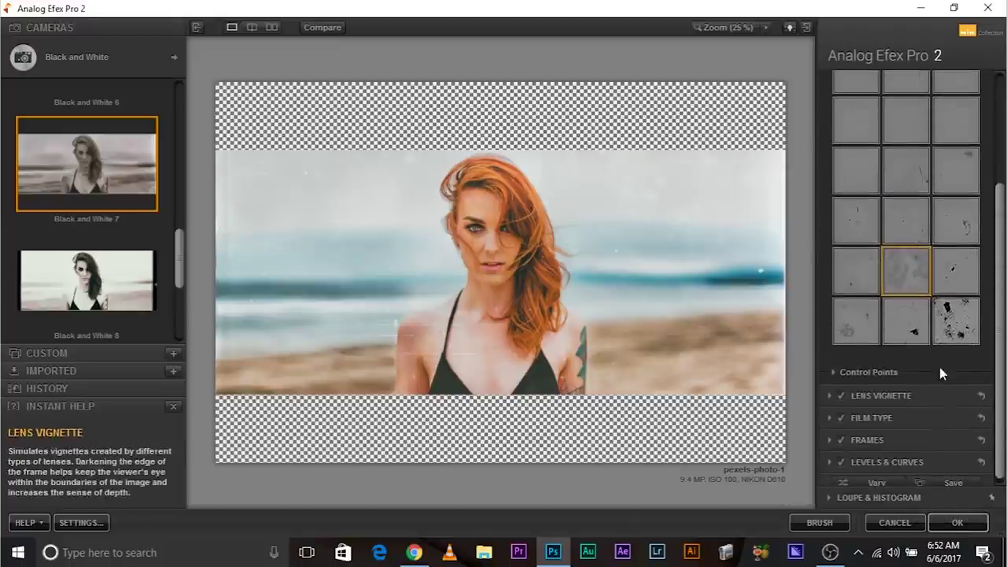
{"action": "left_click", "coordinate": [959, 523]}
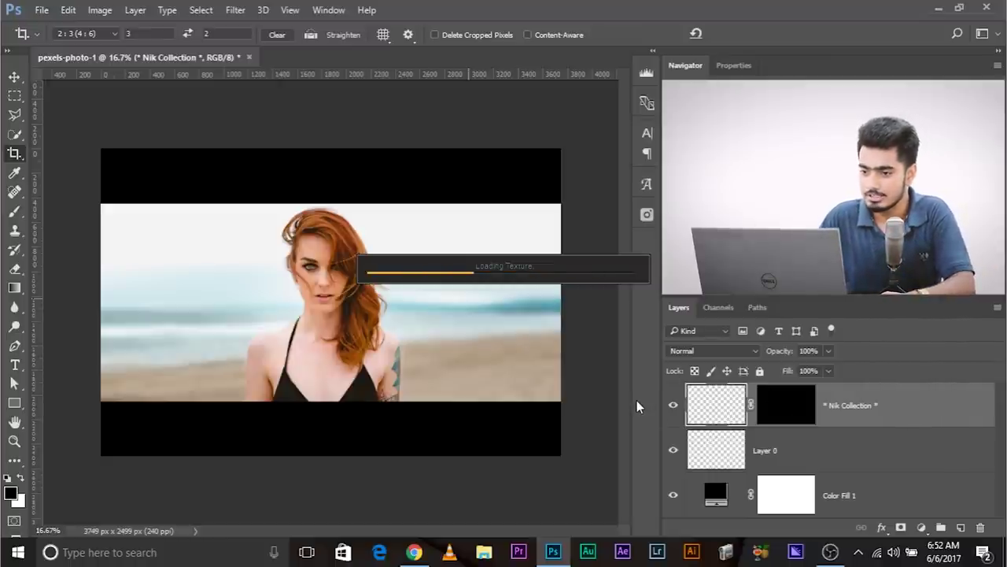
Open the opacity setting of the Analog Efex Pro 2 layer.
{"action": "left_click", "coordinate": [829, 351]}
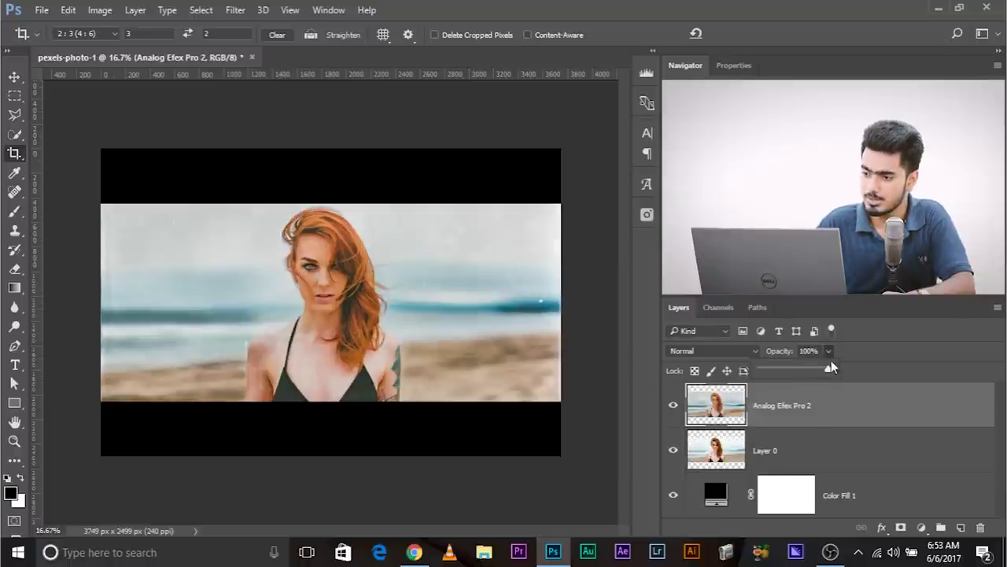